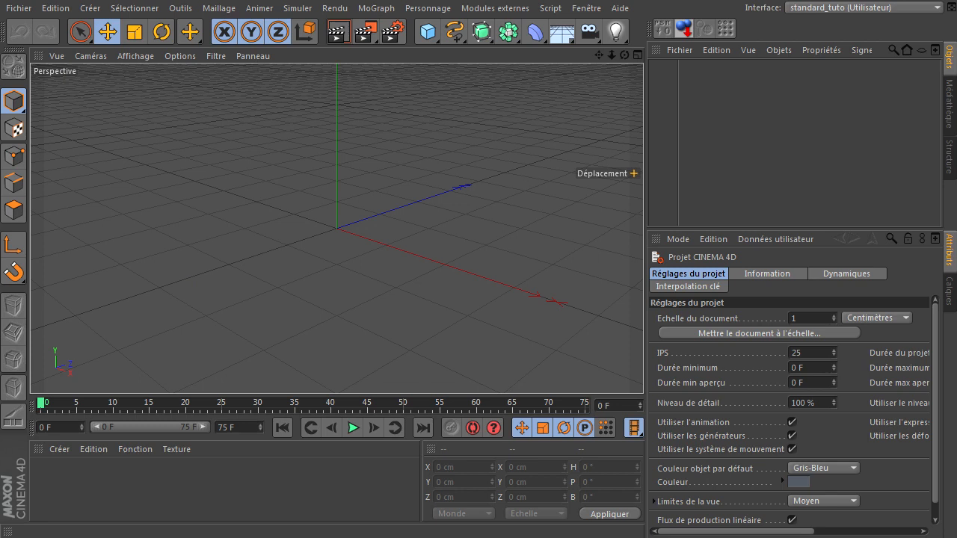
# Watch the Minecraft Style reference video in the browser, view the rendered head clip rendutetecel.mov in VLC, and close both.
pyautogui.hotkey('alt', 'Tab')
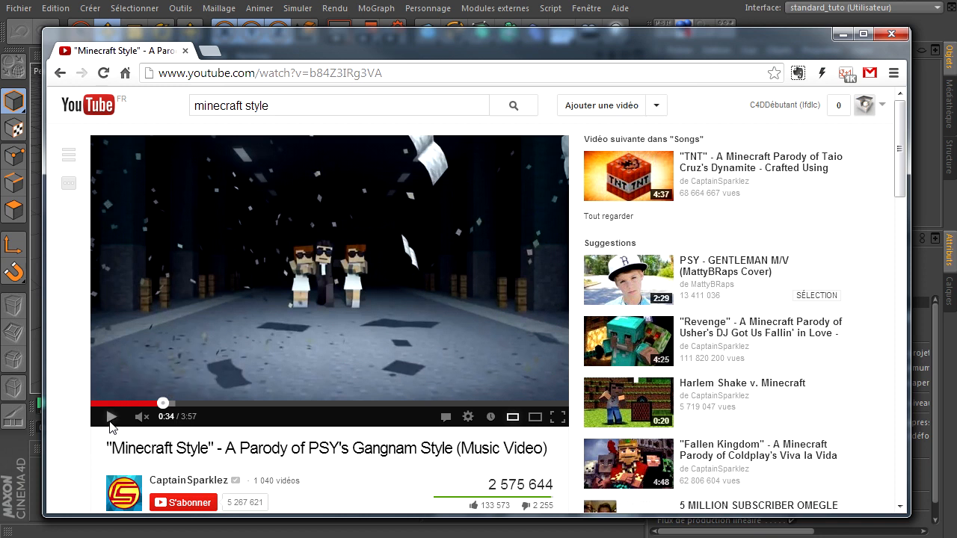
pyautogui.click(109, 420)
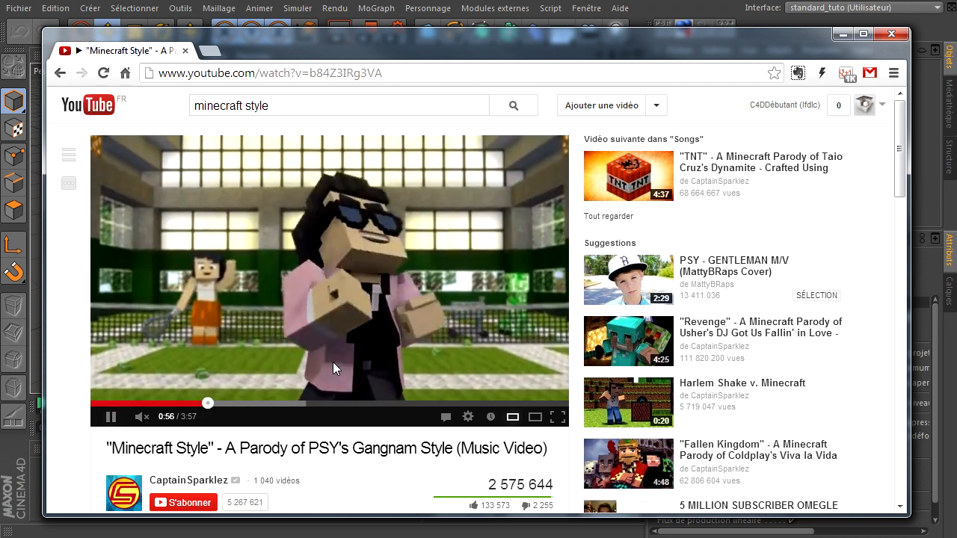
pyautogui.click(546, 239)
pyautogui.click(891, 34)
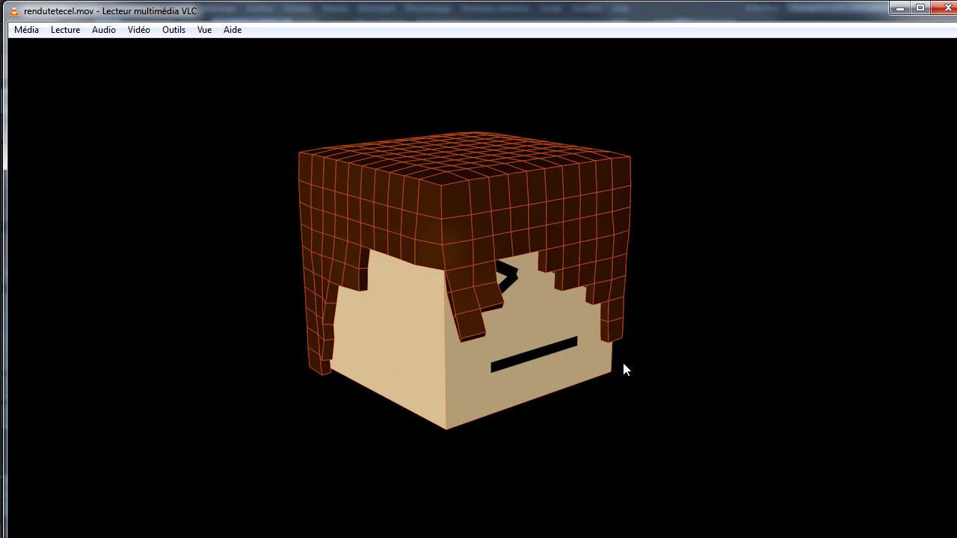
pyautogui.click(948, 8)
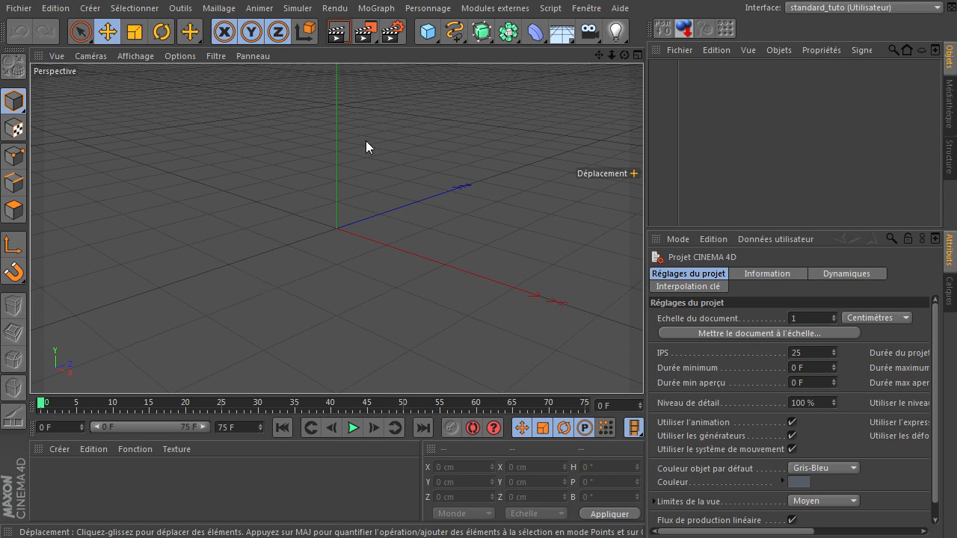
# Add a cube primitive at the scene origin and rename it tete.
pyautogui.moveTo(428, 31); pyautogui.dragTo(599, 48)
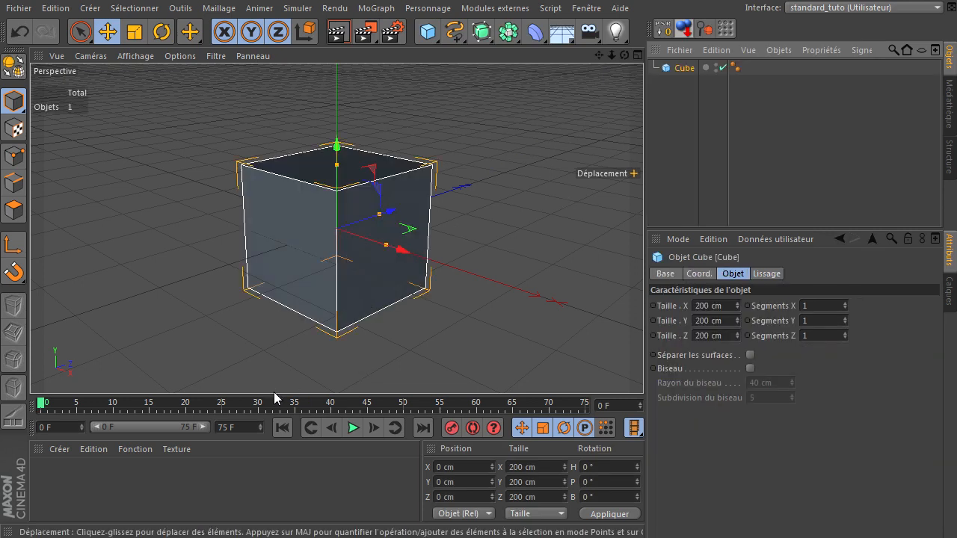
pyautogui.doubleClick(679, 68)
pyautogui.write('tete')
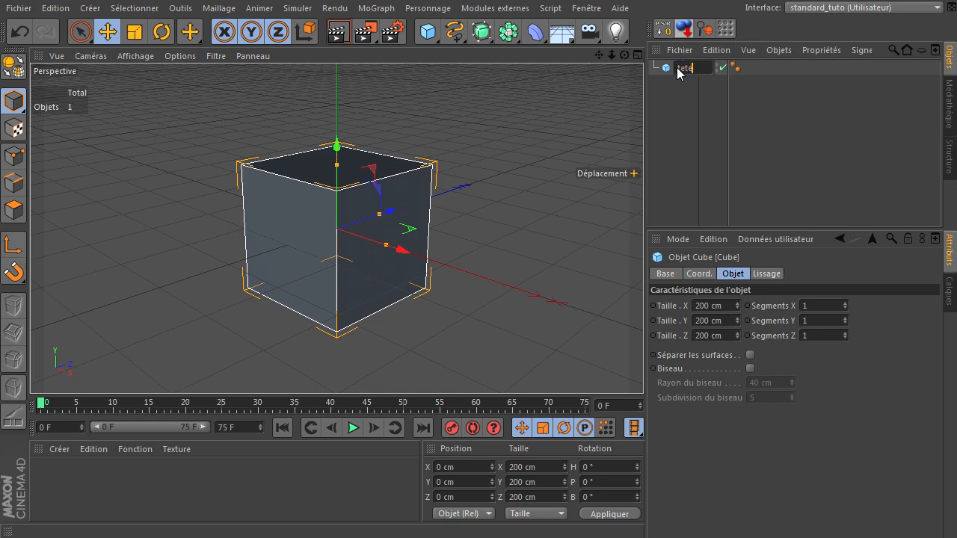
pyautogui.press('Return')
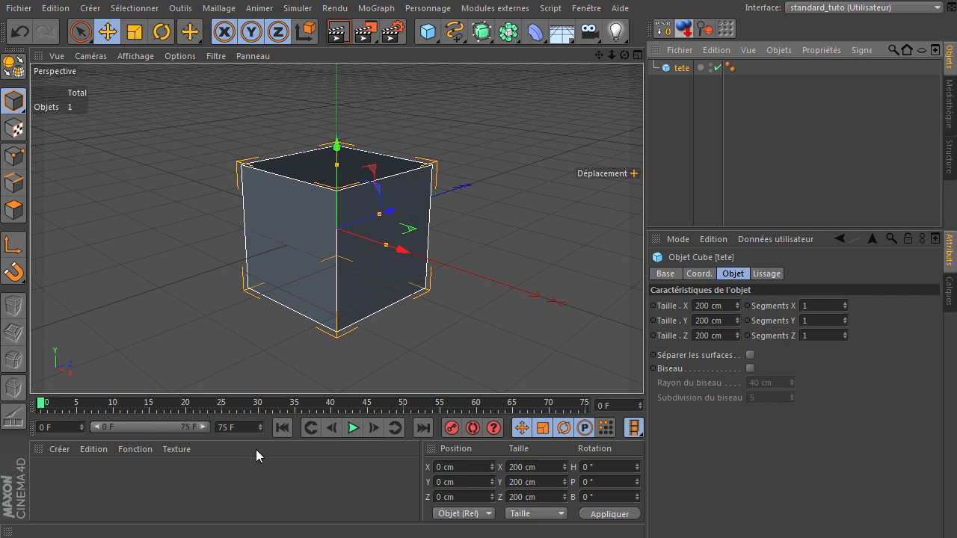
# Create a material with specularity disabled and its colour sampled from the screen as skin beige, RGB 223, 200, 157.
pyautogui.click(151, 485)
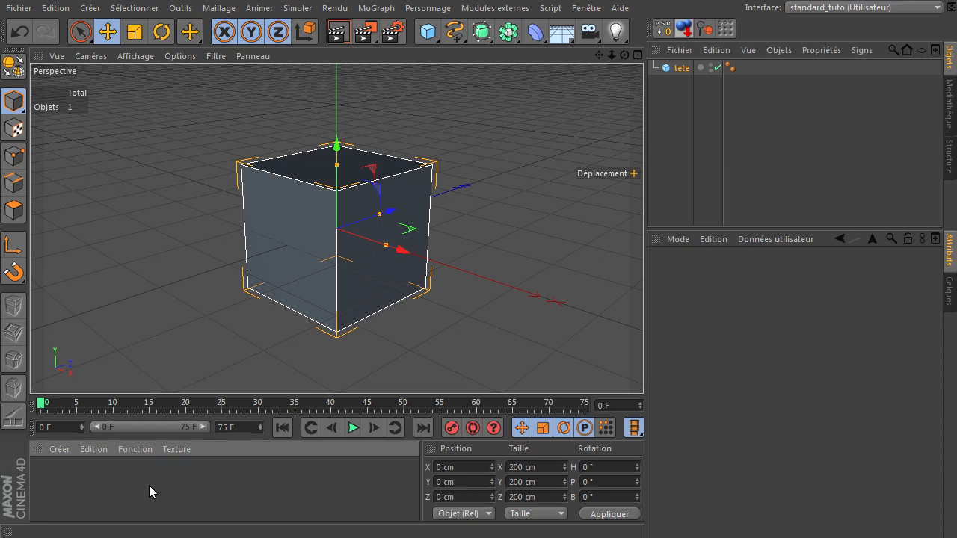
pyautogui.doubleClick(149, 485)
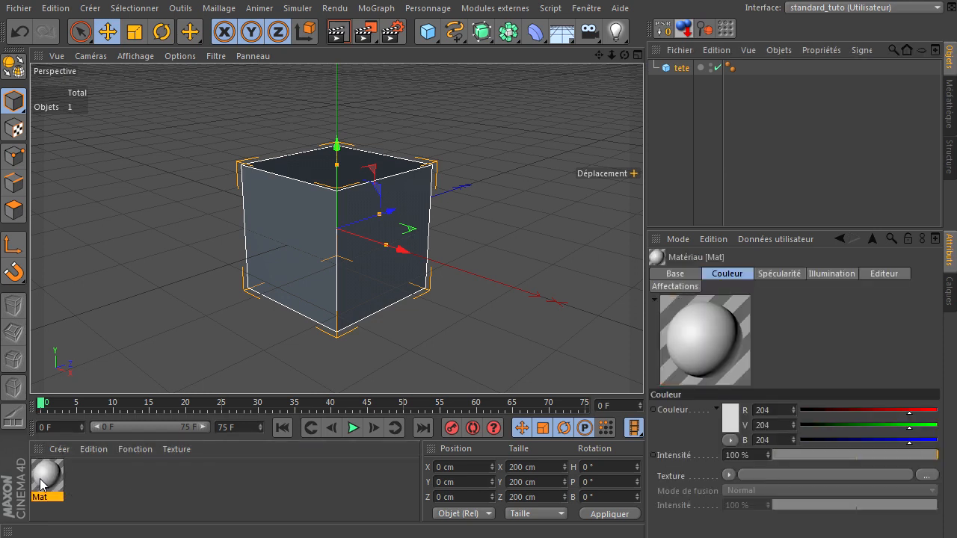
pyautogui.doubleClick(39, 478)
pyautogui.click(304, 370)
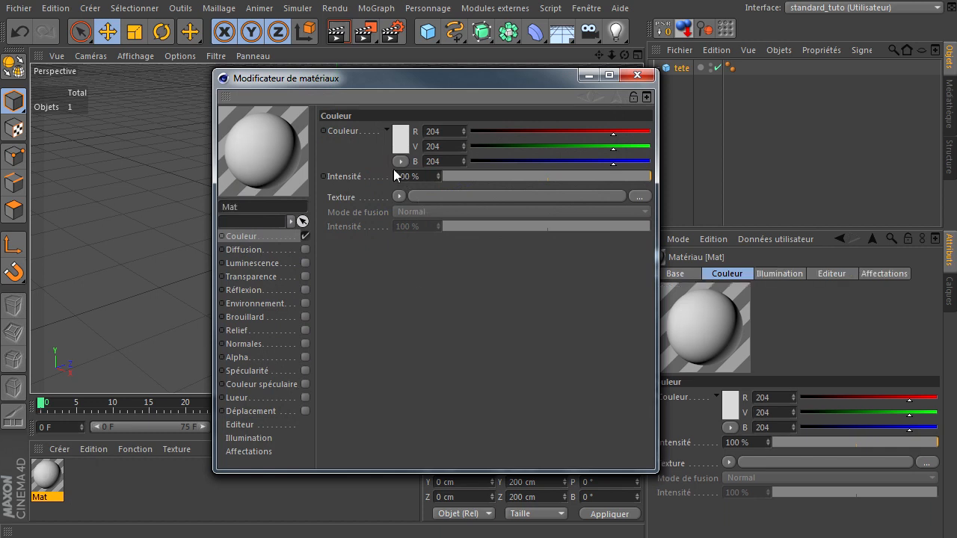
pyautogui.click(401, 142)
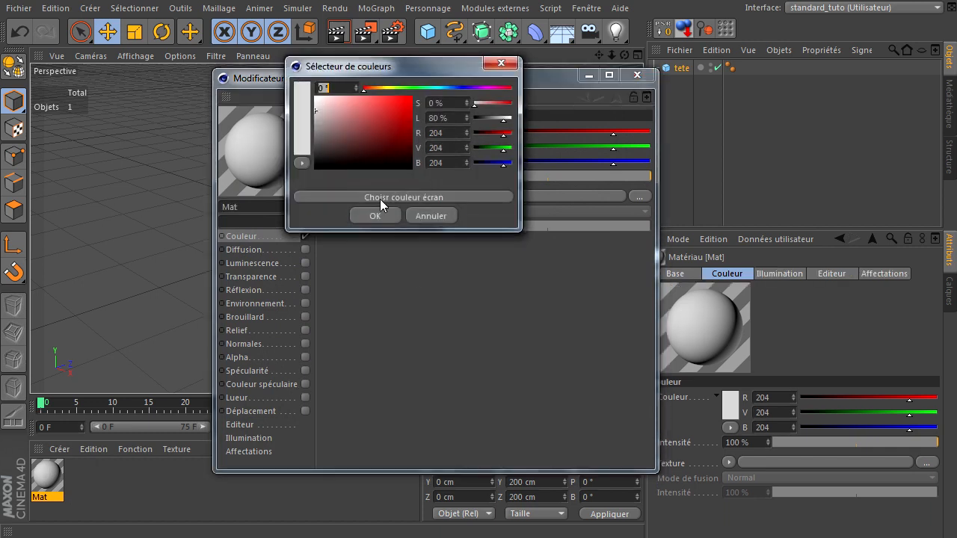
pyautogui.click(380, 198)
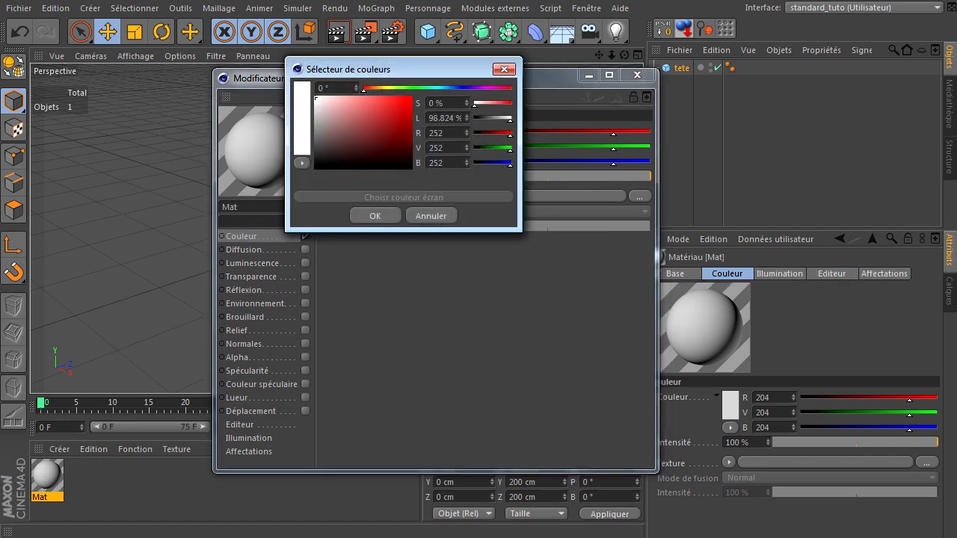
pyautogui.click(390, 215)
pyautogui.click(636, 75)
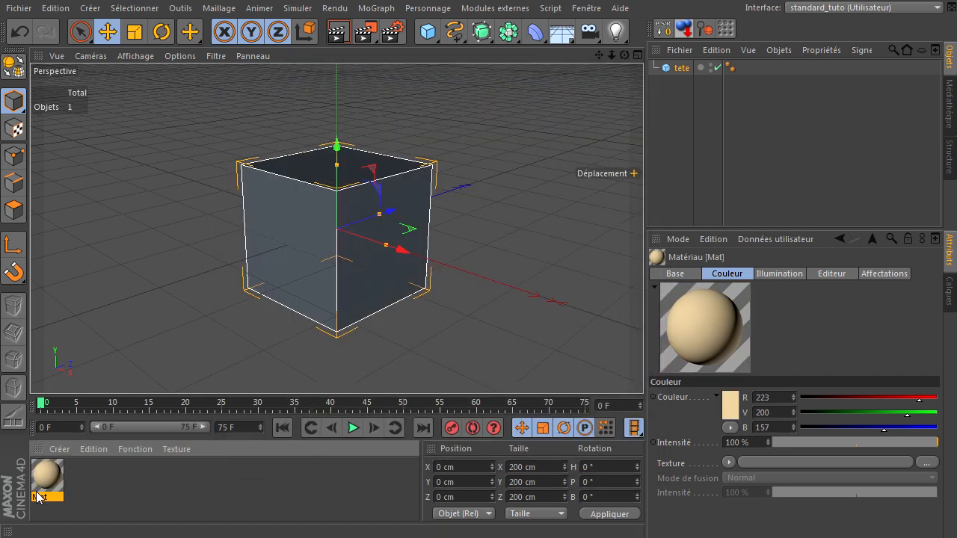
# Apply the beige material to the tete cube and convert the cube to an editable polygon object.
pyautogui.moveTo(680, 73); pyautogui.dragTo(680, 71)
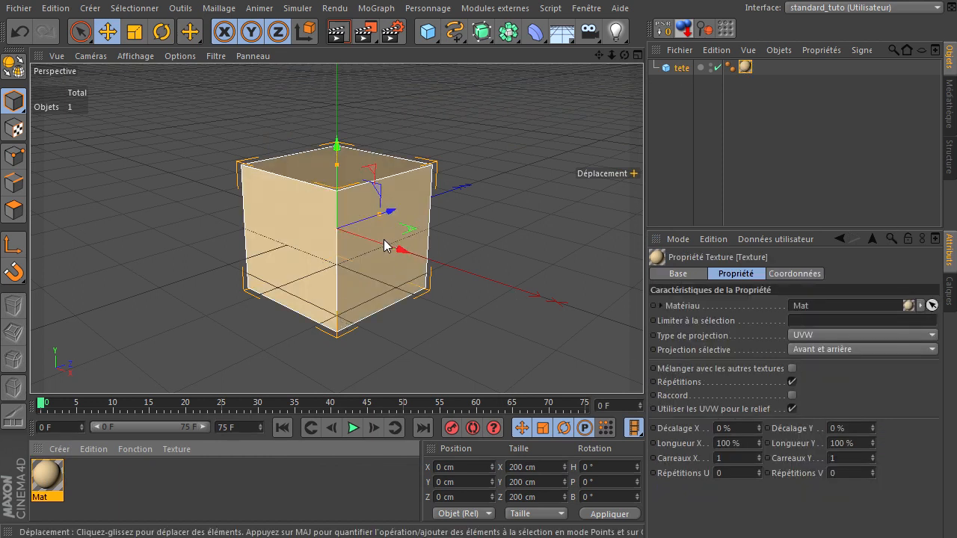
pyautogui.click(678, 69)
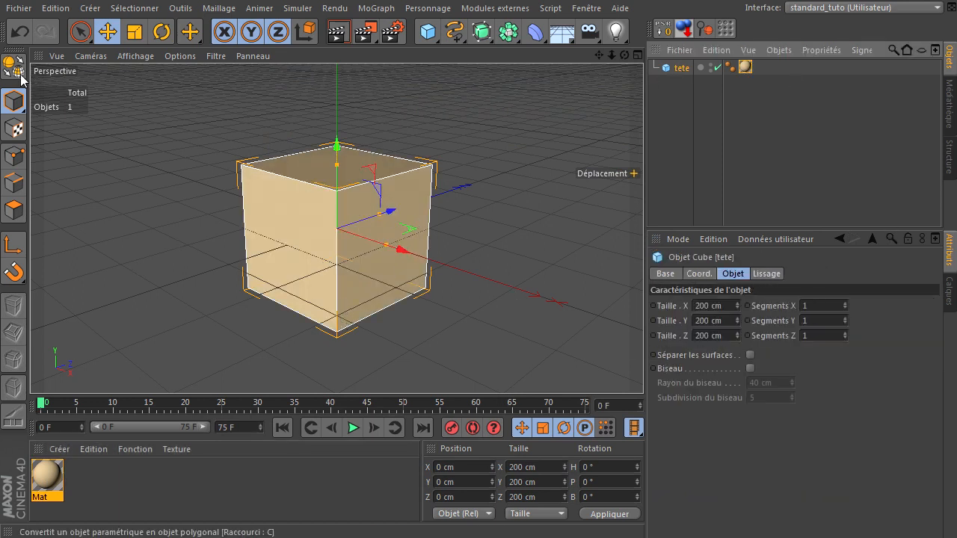
pyautogui.press('c')
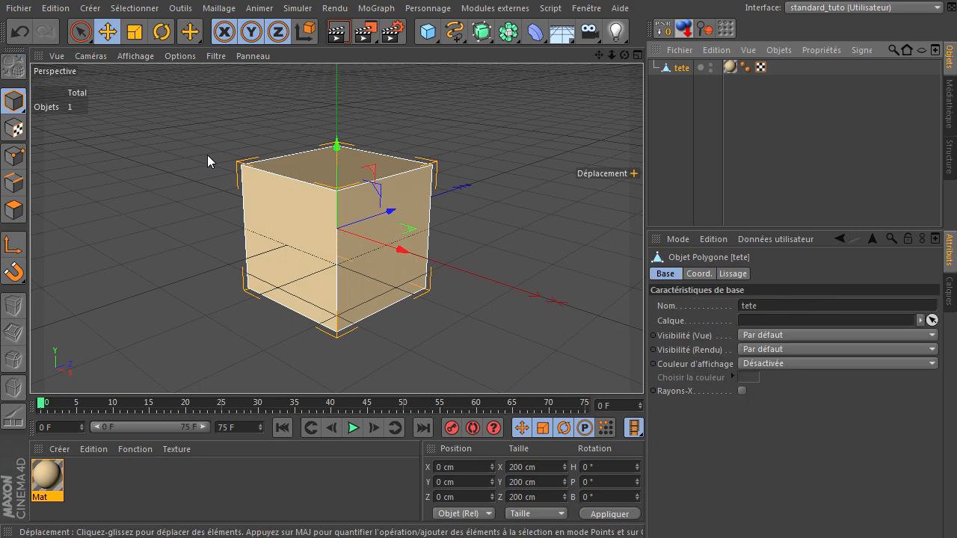
# Select the head's +X face polygon and create a material without specularity, using D:\Images\visage.png uncopied as its colour texture.
pyautogui.click(13, 210)
pyautogui.click(373, 225)
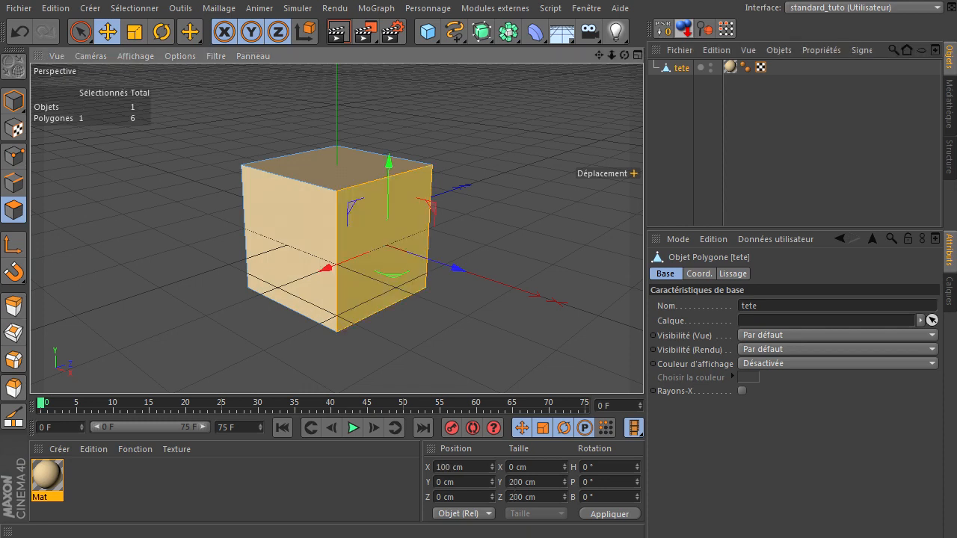
pyautogui.doubleClick(124, 494)
pyautogui.doubleClick(46, 475)
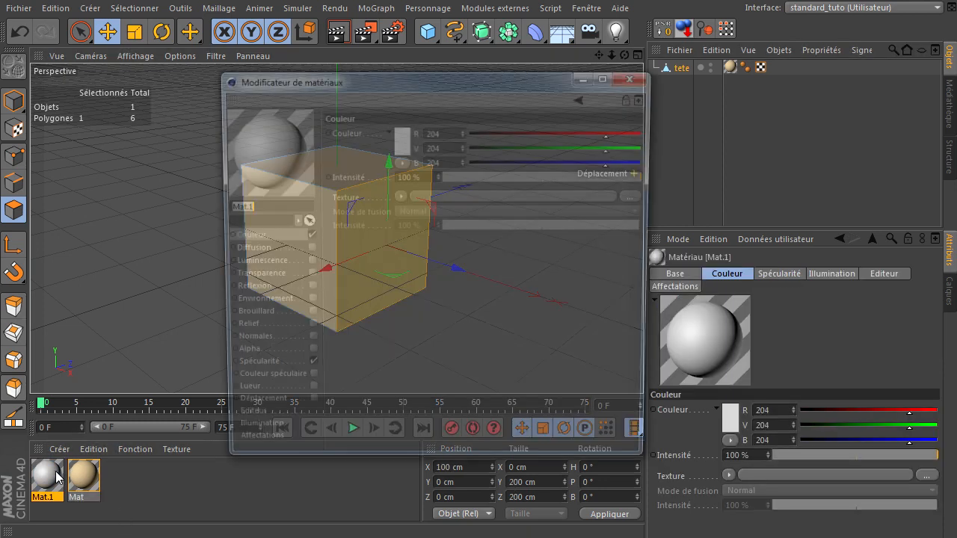
pyautogui.click(305, 370)
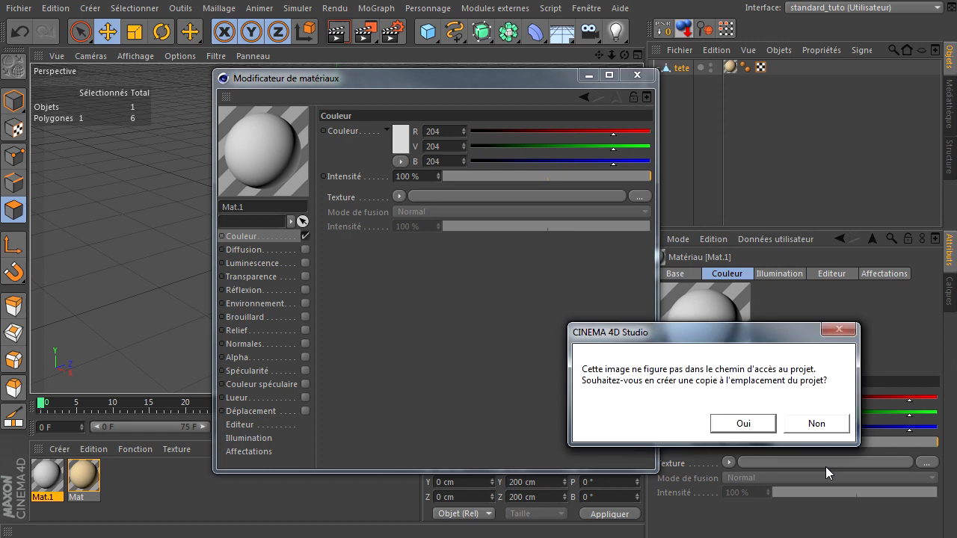
pyautogui.click(826, 425)
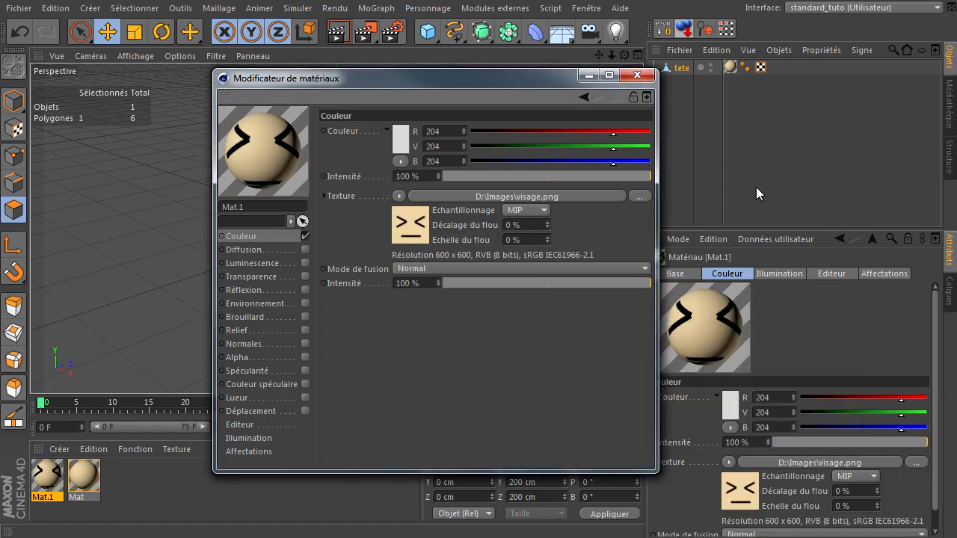
pyautogui.click(637, 75)
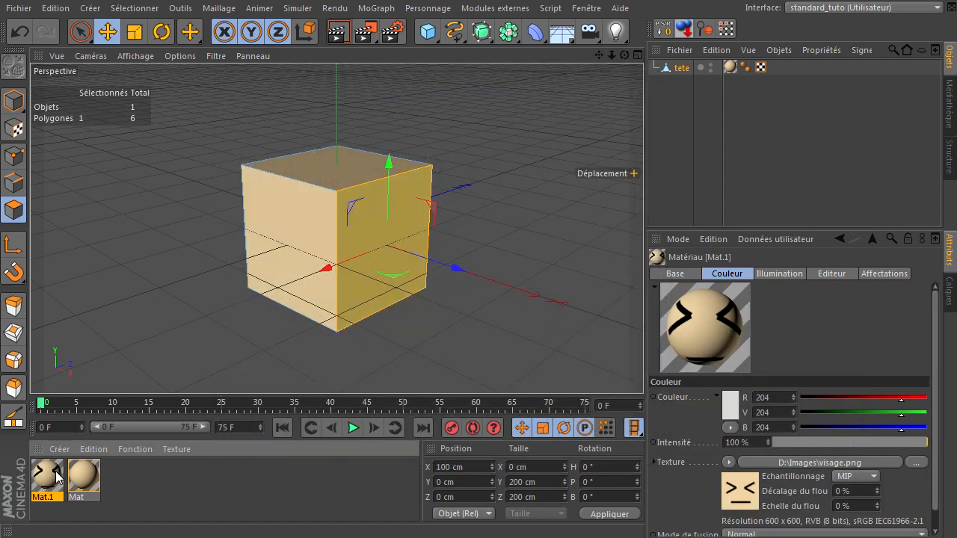
# Apply the visage.png material to the selected face polygon only, clear the polygon selection and reselect the tete object.
pyautogui.moveTo(360, 221); pyautogui.dragTo(360, 219)
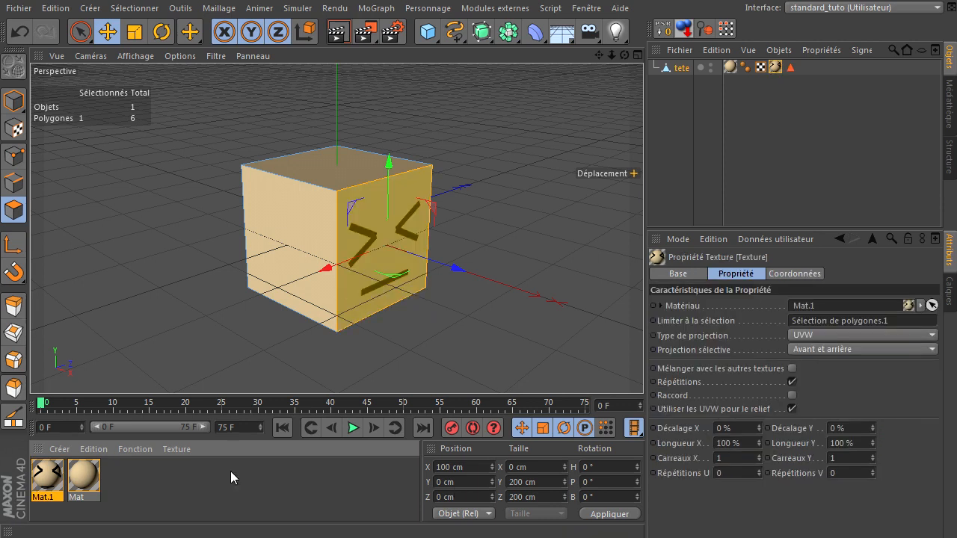
pyautogui.click(192, 373)
pyautogui.click(207, 473)
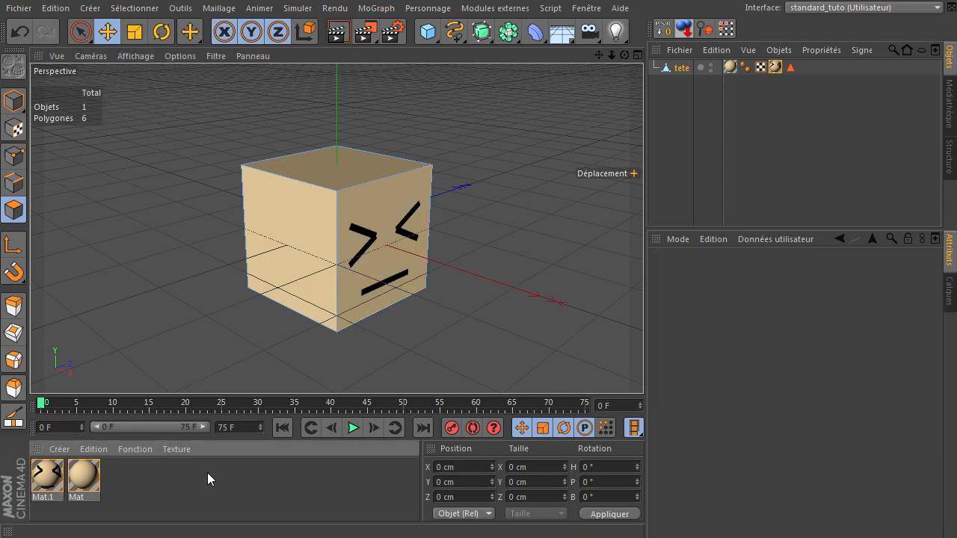
pyautogui.click(683, 69)
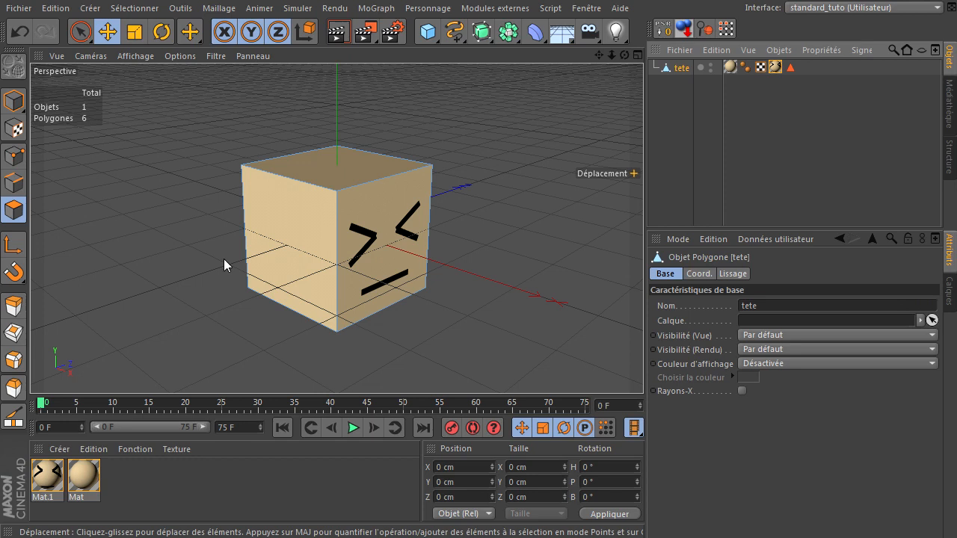
pyautogui.moveTo(625, 55); pyautogui.dragTo(642, 366)
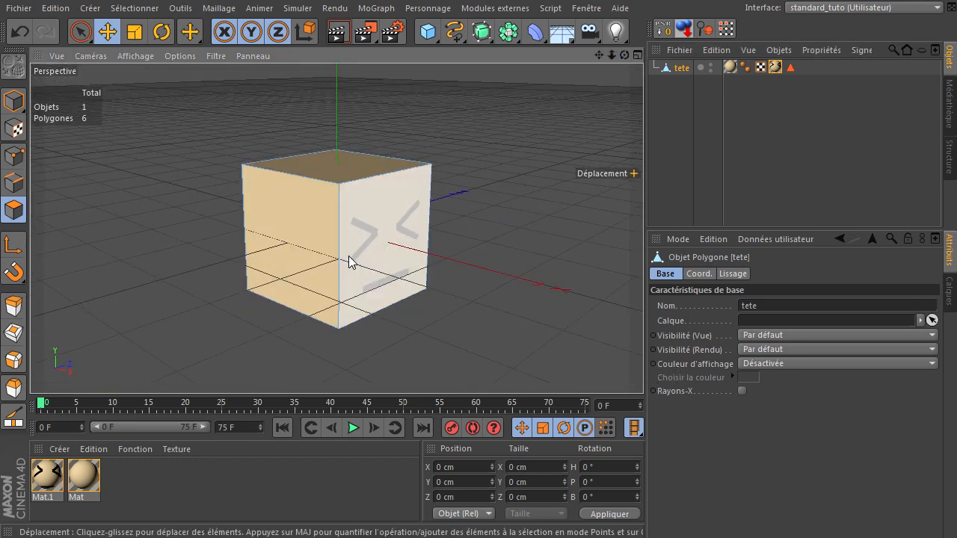
# Return to model mode and add a second cube for the hair, sized 202 cm in X, Y and Z.
pyautogui.click(14, 101)
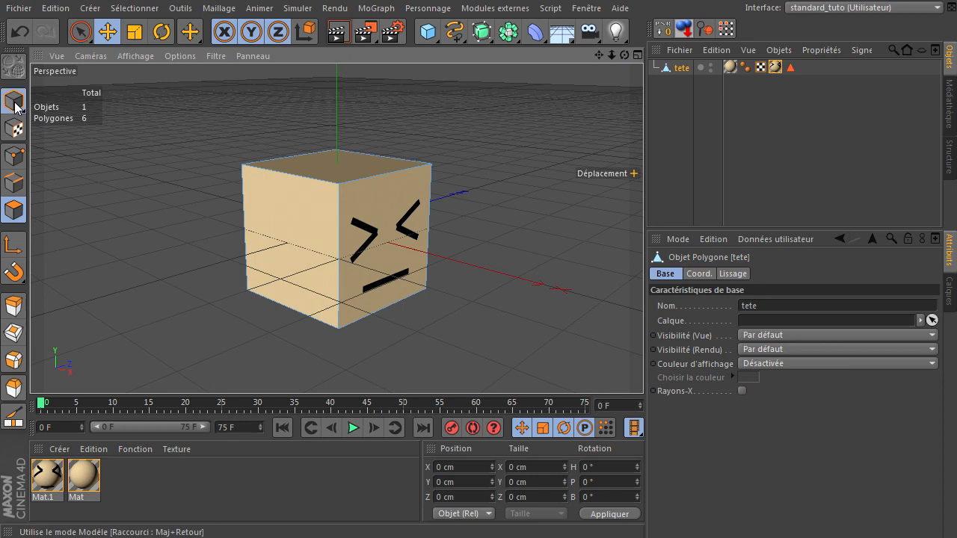
pyautogui.click(157, 148)
pyautogui.click(427, 33)
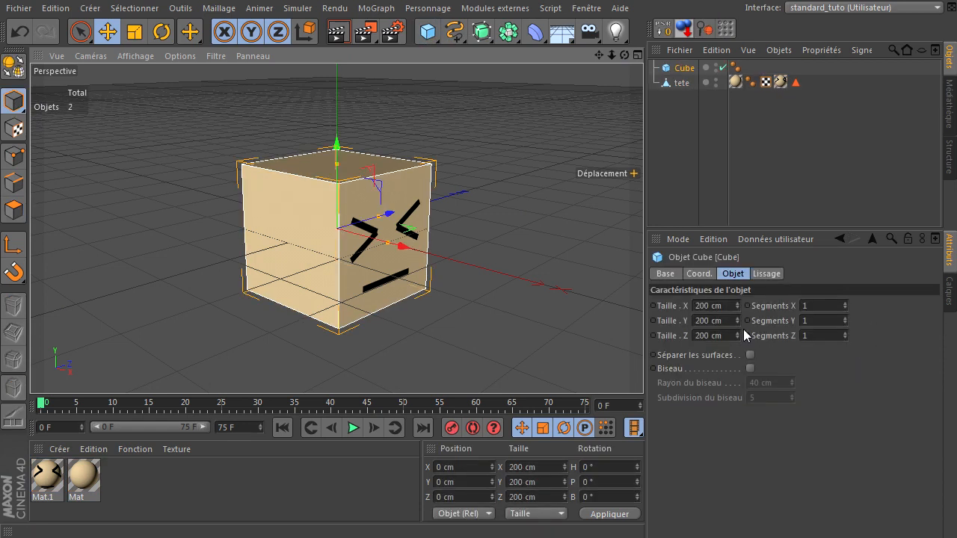
pyautogui.click(715, 308)
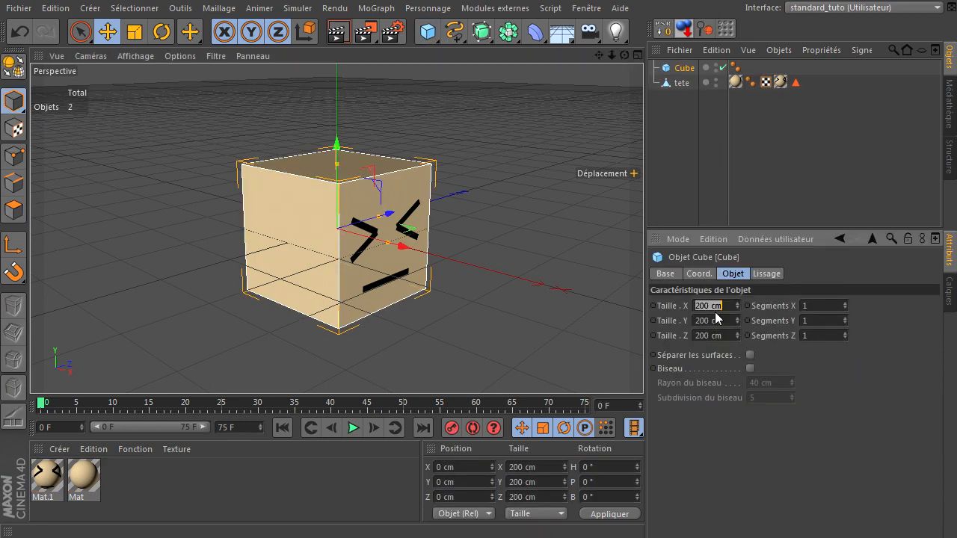
pyautogui.click(711, 319)
pyautogui.write('20')
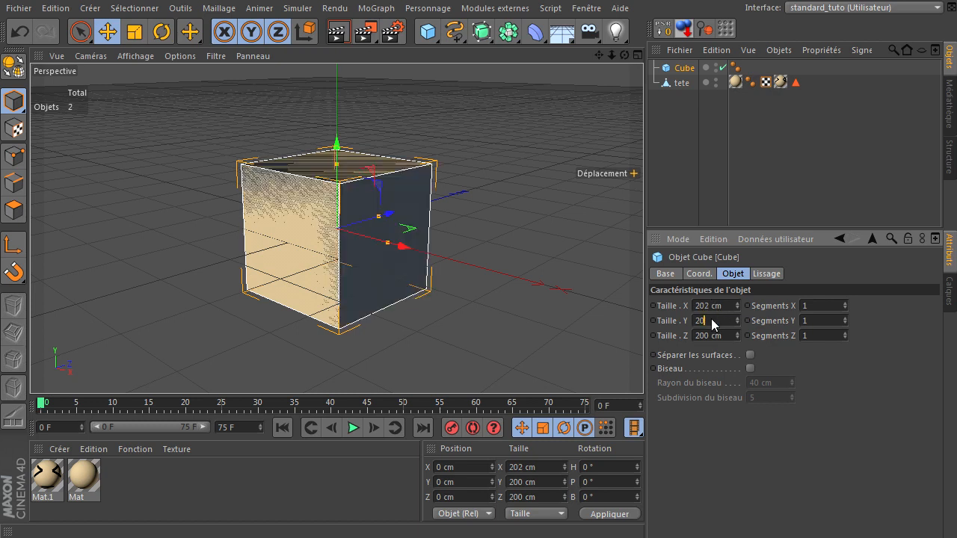
pyautogui.write('2')
pyautogui.click(727, 336)
pyautogui.write('202')
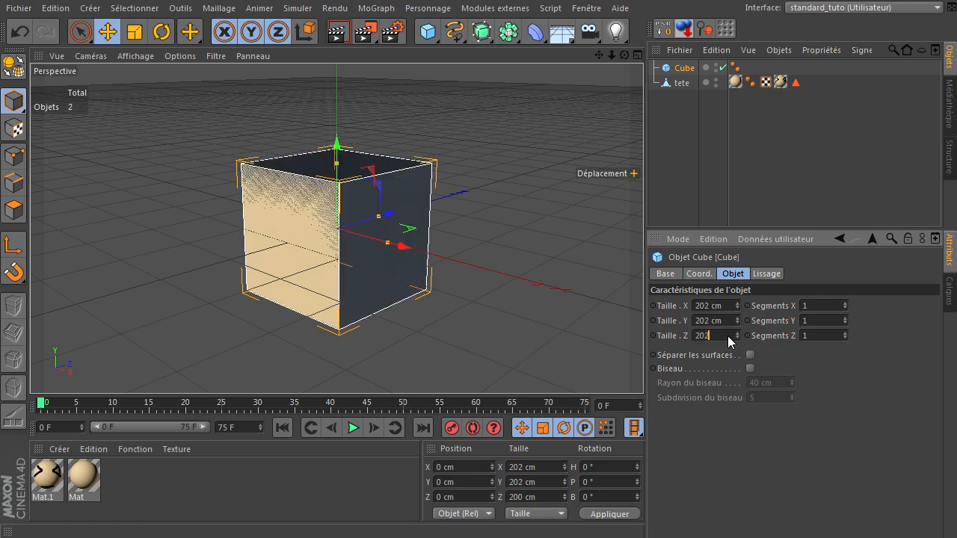
pyautogui.press('Return')
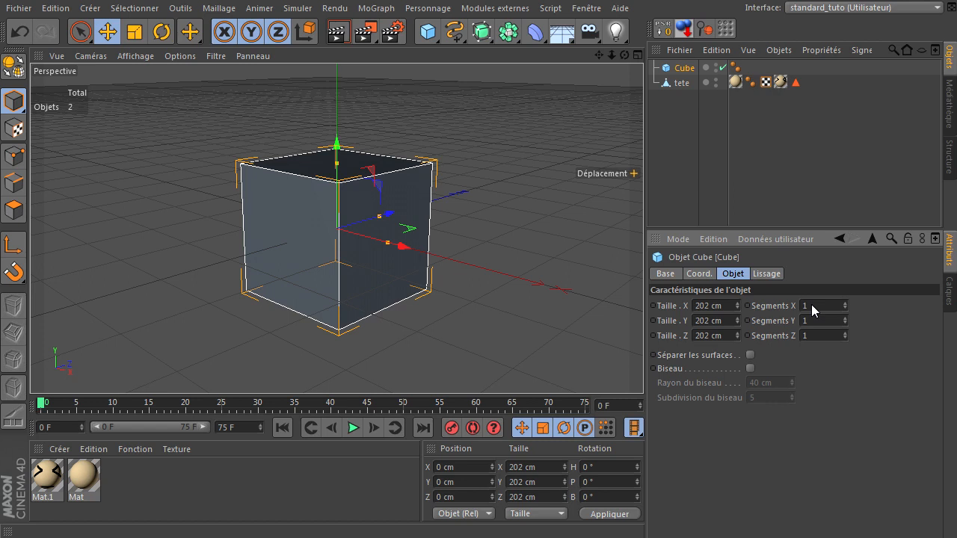
# Set the new cube's segments to 8 in X, Y and Z.
pyautogui.press('Tab')
pyautogui.write('8')
pyautogui.click(814, 334)
pyautogui.write('18')
pyautogui.press('Return')
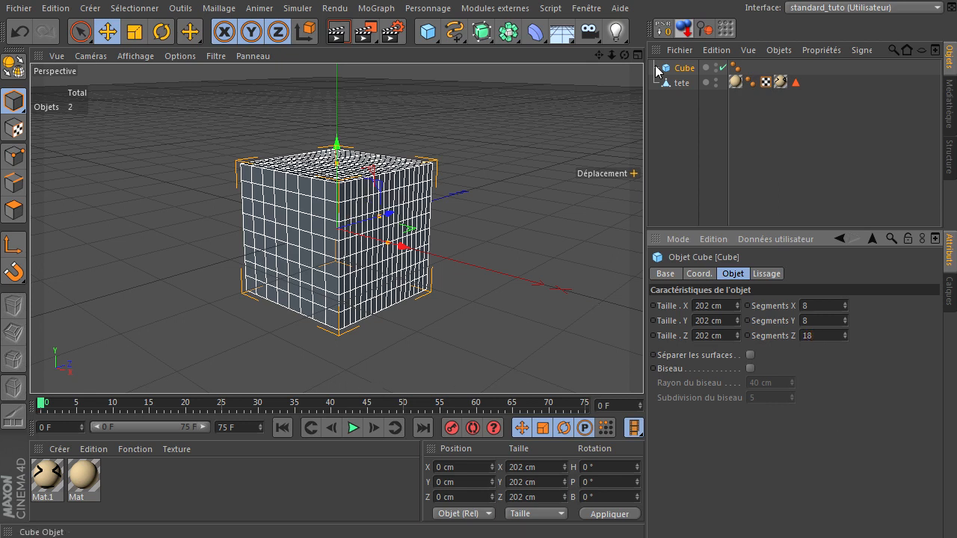
pyautogui.moveTo(625, 55); pyautogui.dragTo(691, 134)
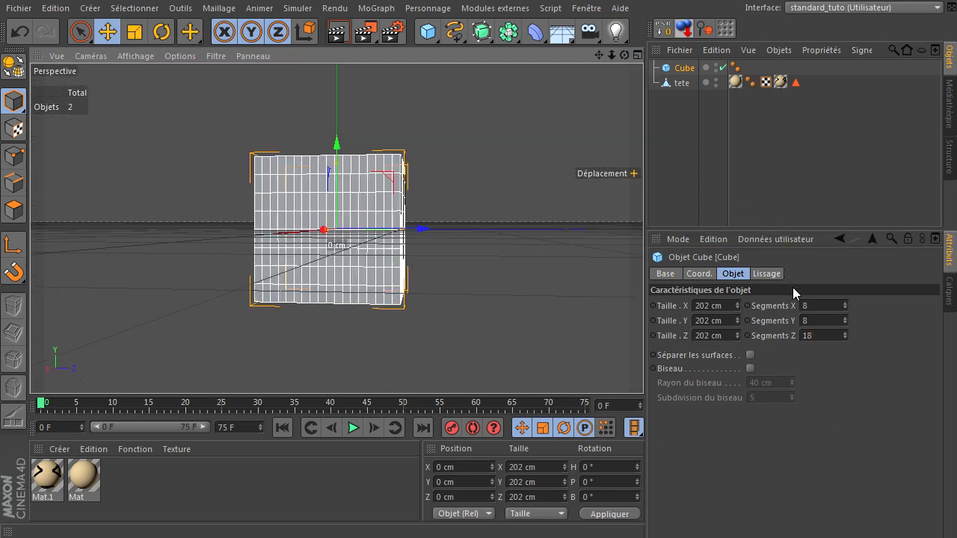
pyautogui.doubleClick(824, 338)
pyautogui.write('8')
pyautogui.press('Return')
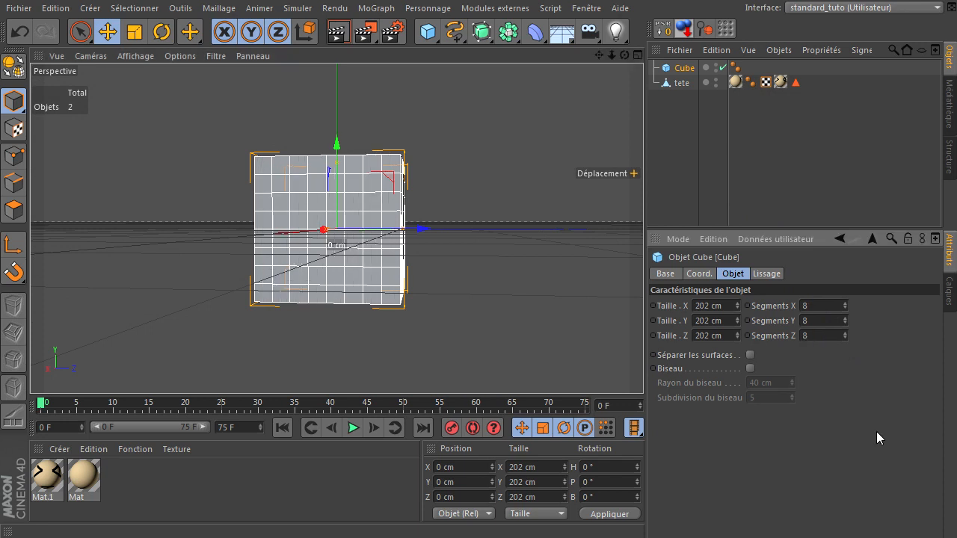
pyautogui.moveTo(624, 55); pyautogui.dragTo(620, 381)
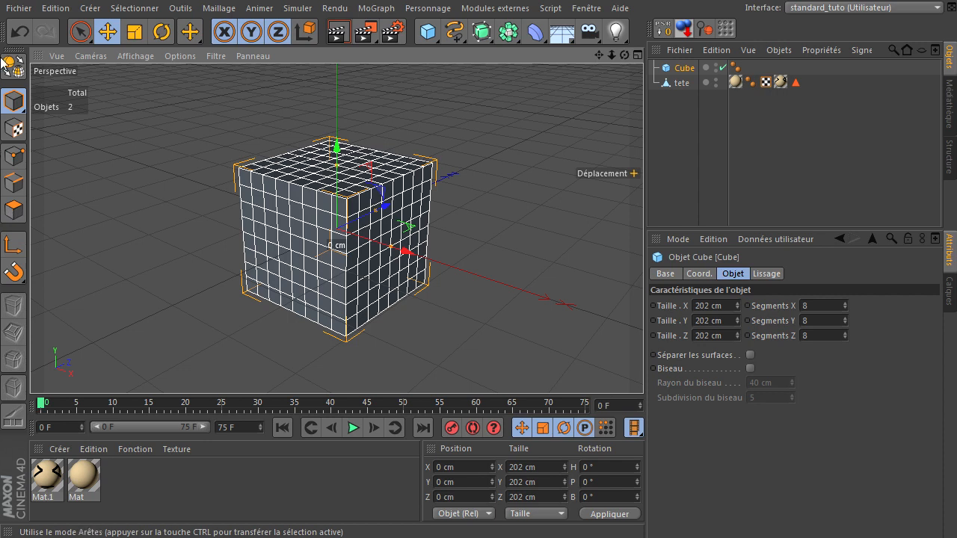
# Convert the outer cube to an editable polygon object and rename it Cheveux, ready for brush selection of its polygons.
pyautogui.click(13, 69)
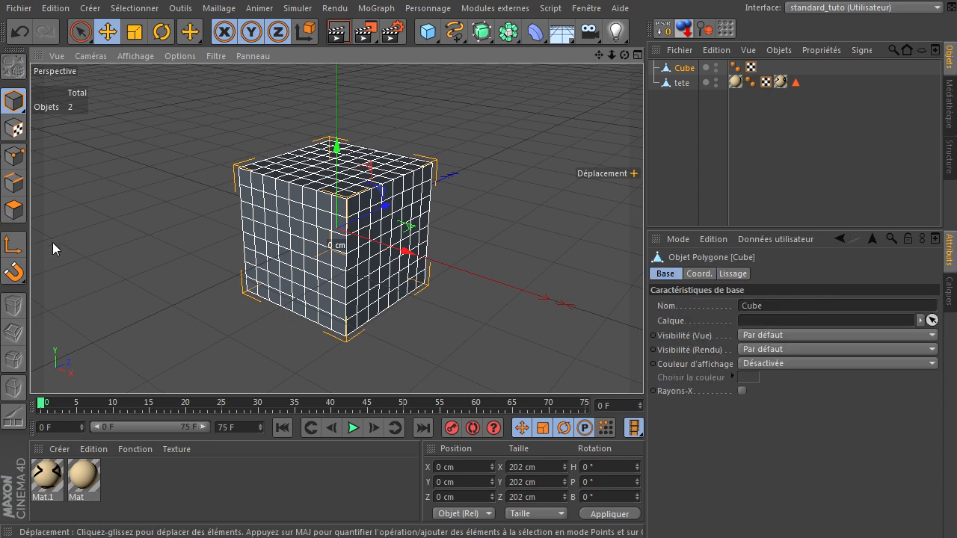
pyautogui.click(13, 210)
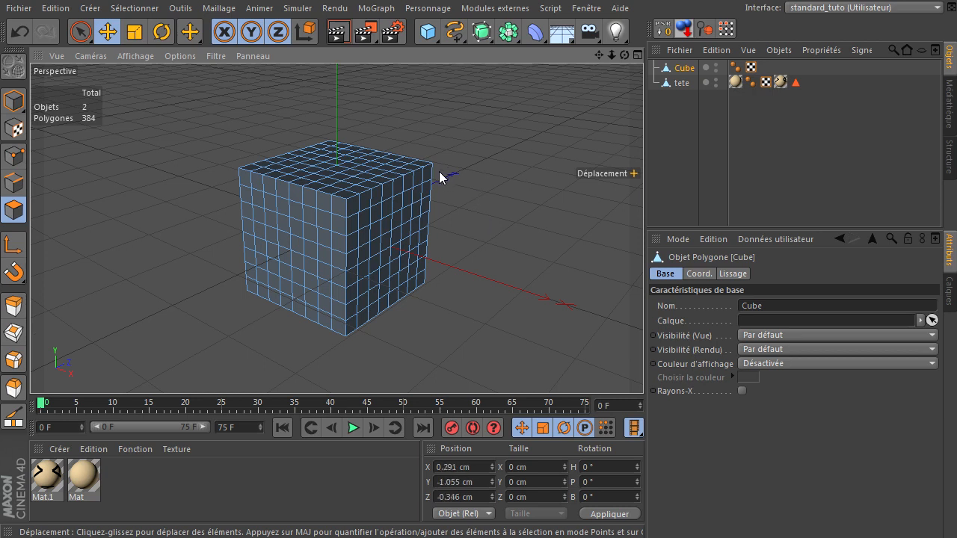
pyautogui.press('9')
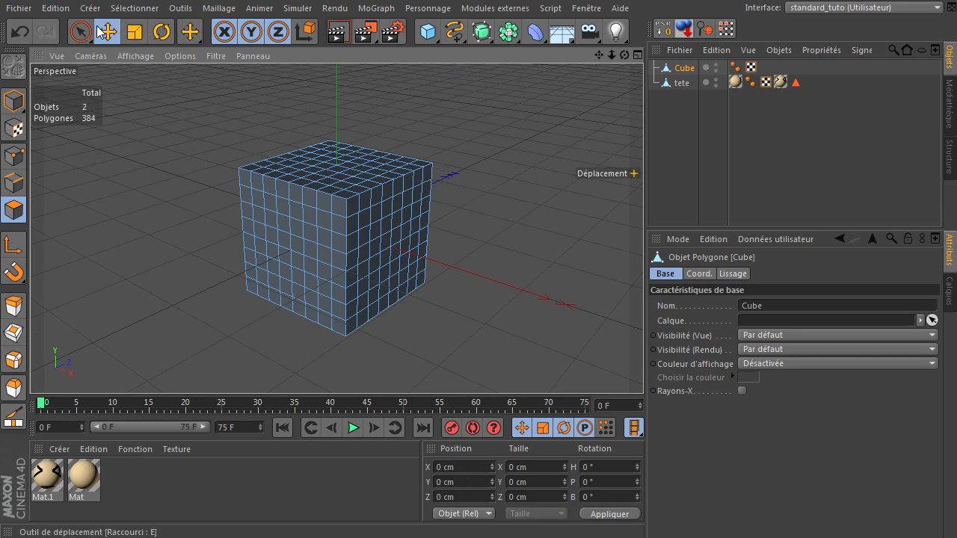
pyautogui.doubleClick(684, 68)
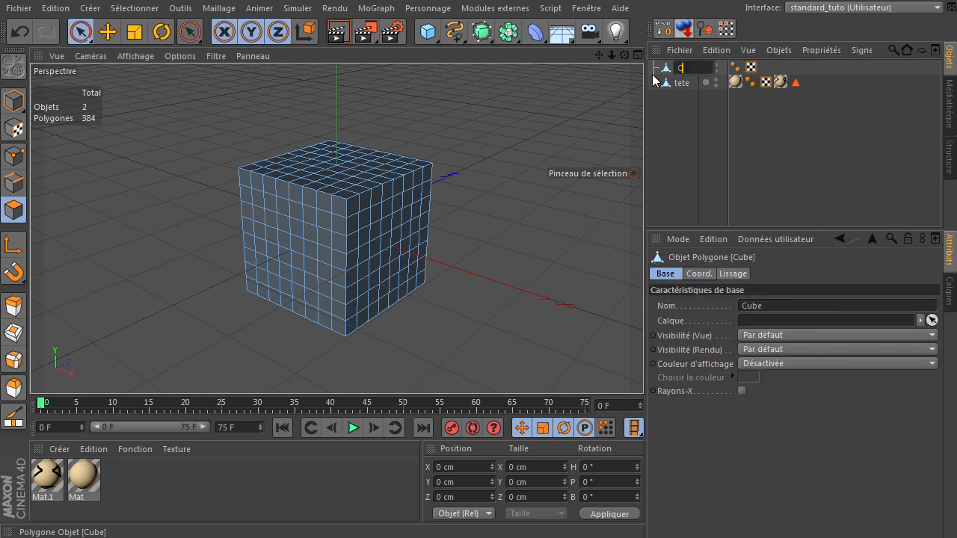
pyautogui.press('Return')
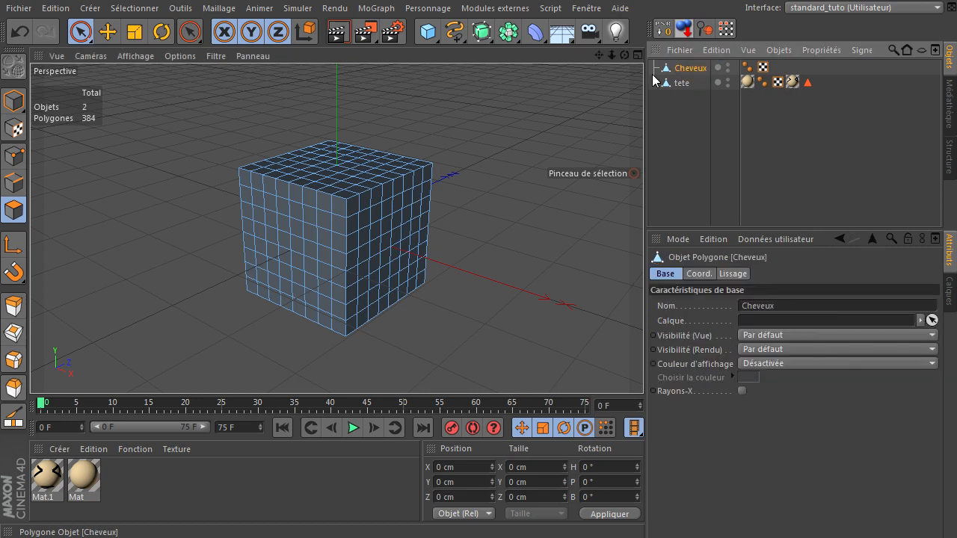
# Select the Cheveux cube's top polygons, the front's upper two rows, and a stepped hairline descending toward the back on both side faces.
pyautogui.moveTo(452, 181)
pyautogui.mouseDown()
pyautogui.moveTo(333, 214)
pyautogui.moveTo(359, 214)
pyautogui.moveTo(367, 200)
pyautogui.moveTo(338, 185)
pyautogui.moveTo(355, 188)
pyautogui.moveTo(382, 159)
pyautogui.moveTo(328, 142)
pyautogui.moveTo(262, 165)
pyautogui.moveTo(331, 169)
pyautogui.moveTo(306, 178)
pyautogui.moveTo(321, 174)
pyautogui.moveTo(335, 202)
pyautogui.moveTo(246, 293)
pyautogui.moveTo(241, 256)
pyautogui.moveTo(257, 187)
pyautogui.moveTo(305, 196)
pyautogui.moveTo(259, 249)
pyautogui.moveTo(288, 219)
pyautogui.moveTo(311, 215)
pyautogui.mouseUp()
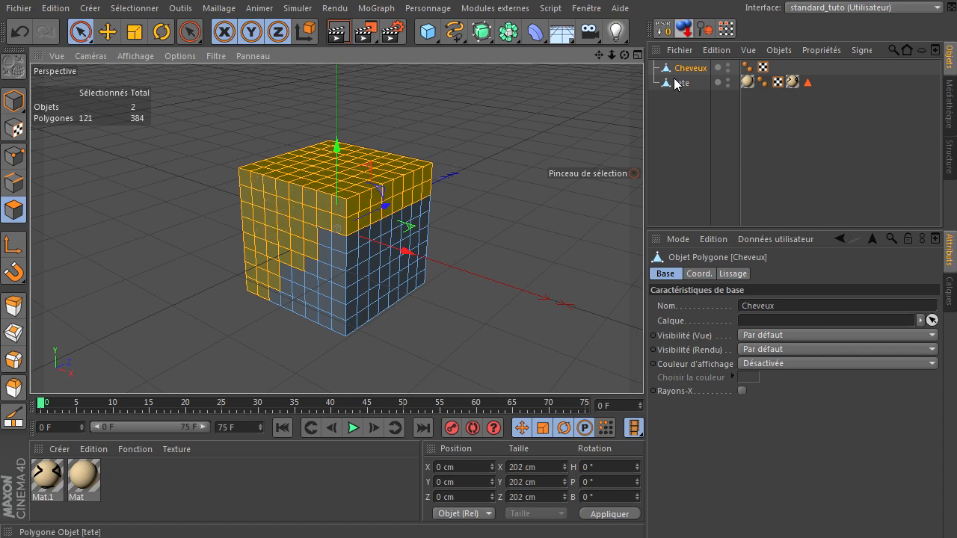
pyautogui.moveTo(624, 55)
pyautogui.mouseDown()
pyautogui.moveTo(670, 366)
pyautogui.moveTo(642, 367)
pyautogui.moveTo(425, 160)
pyautogui.mouseUp()
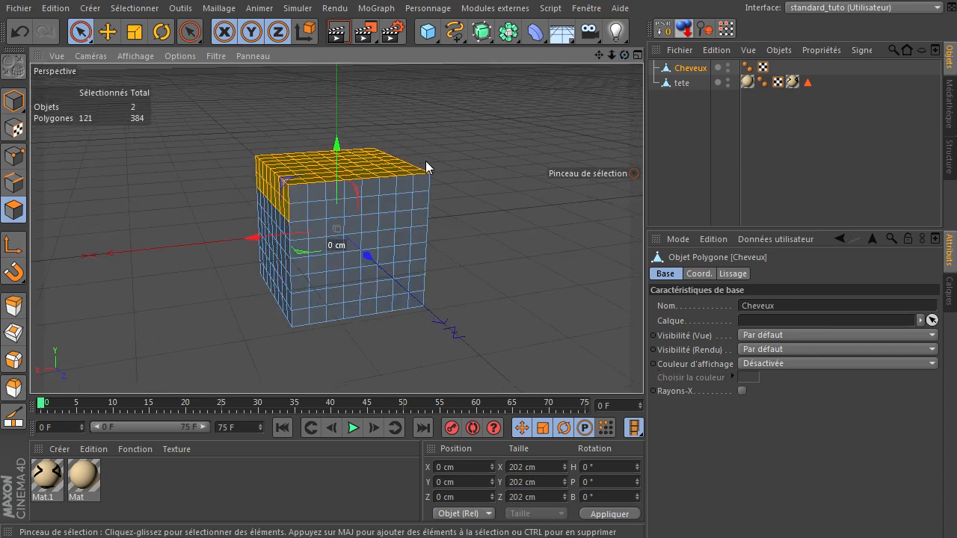
pyautogui.moveTo(312, 203)
pyautogui.mouseDown()
pyautogui.moveTo(410, 299)
pyautogui.moveTo(429, 273)
pyautogui.moveTo(411, 198)
pyautogui.moveTo(408, 213)
pyautogui.moveTo(301, 193)
pyautogui.moveTo(364, 226)
pyautogui.moveTo(361, 246)
pyautogui.mouseUp()
pyautogui.keyDown('ctrl'); pyautogui.click(333, 265); pyautogui.keyUp('ctrl')
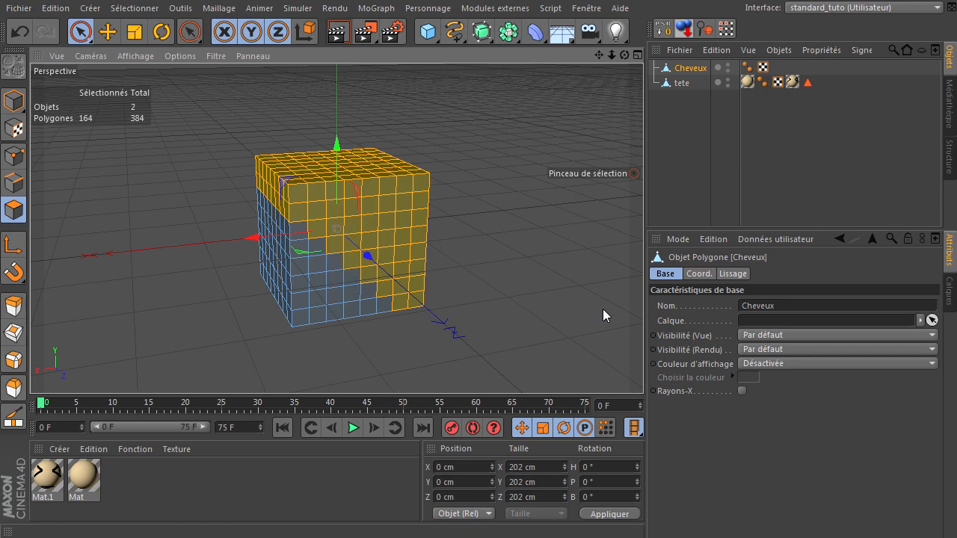
pyautogui.moveTo(624, 55)
pyautogui.mouseDown()
pyautogui.moveTo(617, 367)
pyautogui.moveTo(657, 370)
pyautogui.moveTo(621, 366)
pyautogui.mouseUp()
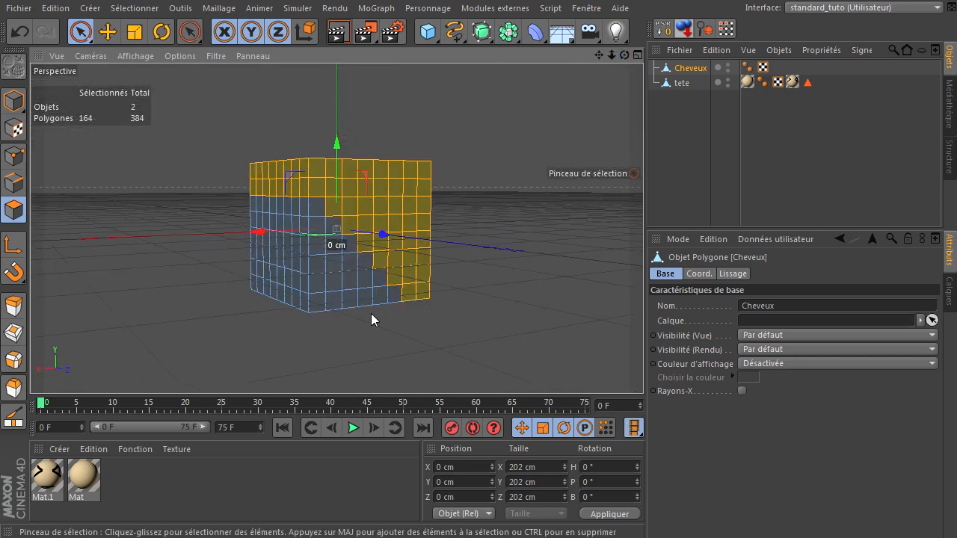
pyautogui.keyDown('ctrl'); pyautogui.moveTo(357, 290); pyautogui.dragTo(376, 272); pyautogui.keyUp('ctrl')
pyautogui.keyDown('ctrl'); pyautogui.click(326, 213); pyautogui.keyUp('ctrl')
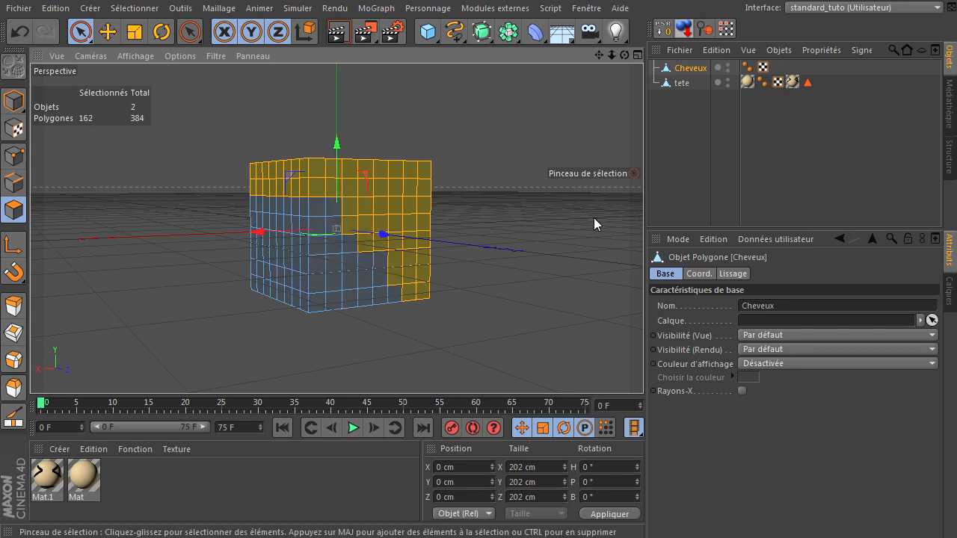
# Extend the polygon selection down the front face to form two stepped locks of hair, one near each side.
pyautogui.moveTo(621, 58); pyautogui.dragTo(643, 366)
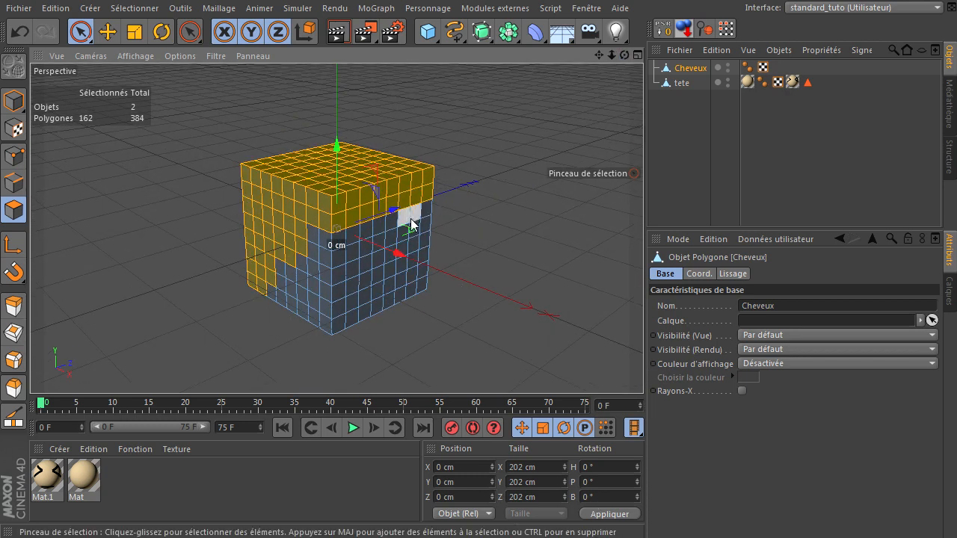
pyautogui.moveTo(410, 219); pyautogui.dragTo(408, 244)
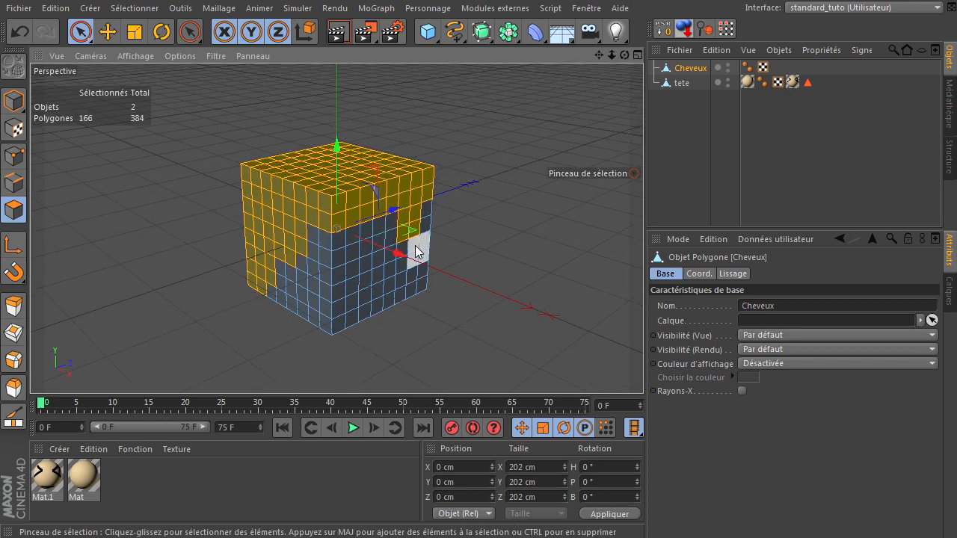
pyautogui.scroll(3, 397, 258)
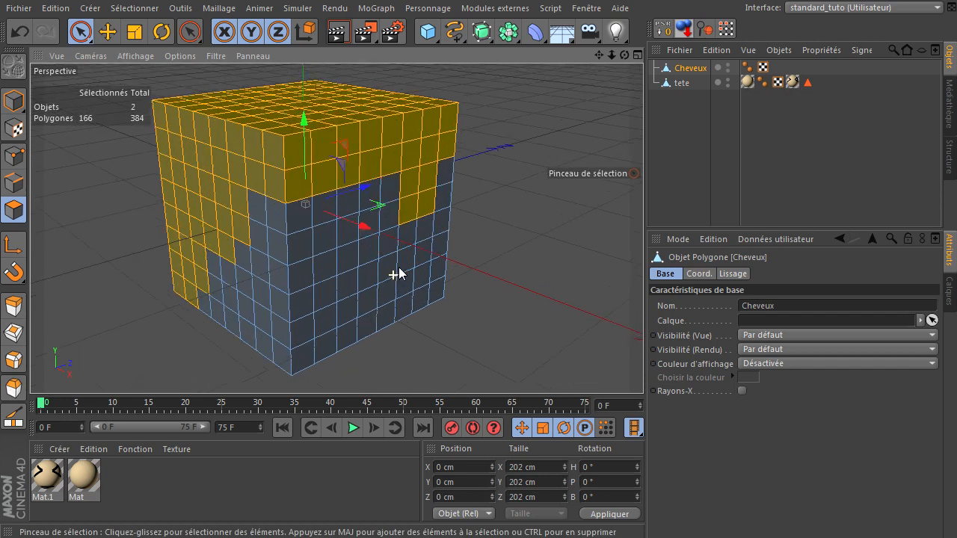
pyautogui.scroll(2, 399, 269)
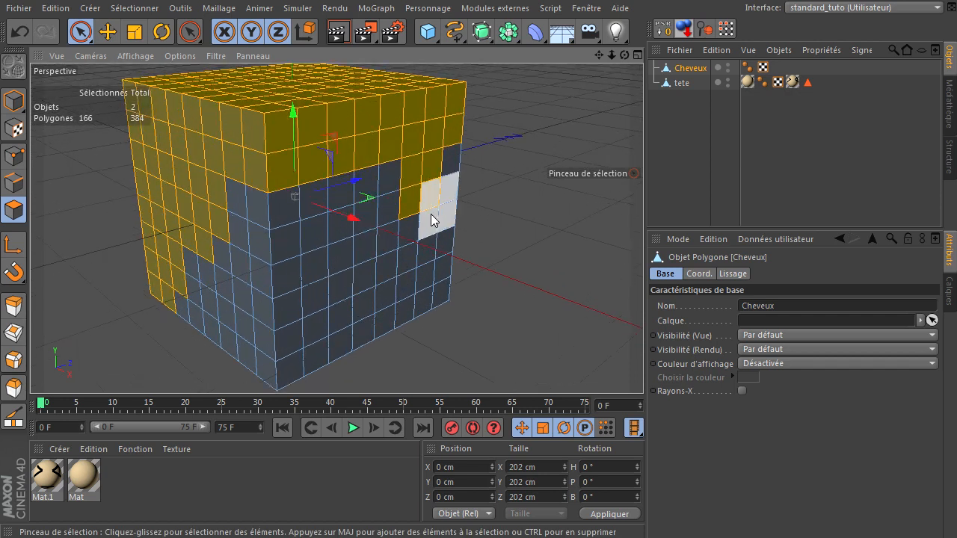
pyautogui.keyDown('shift'); pyautogui.click(430, 223); pyautogui.keyUp('shift')
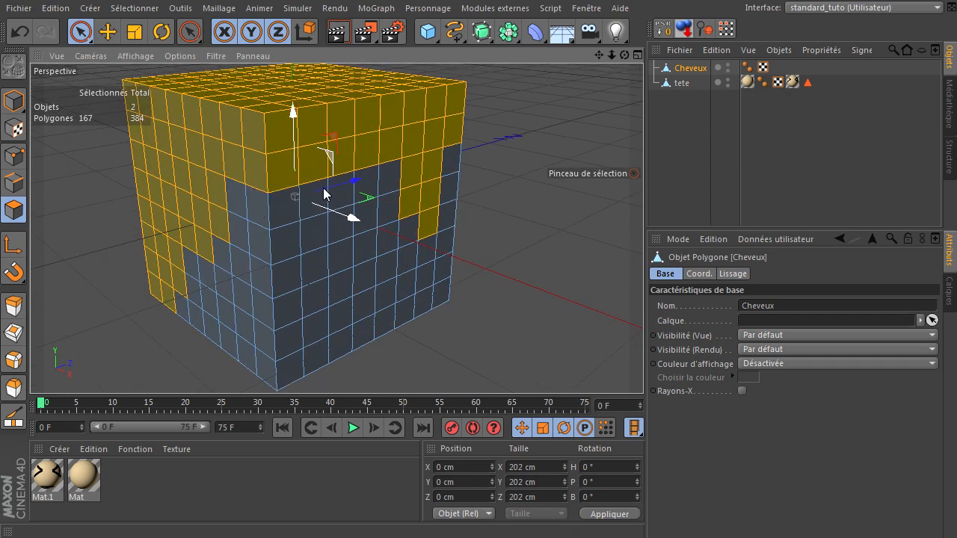
pyautogui.keyDown('shift'); pyautogui.moveTo(326, 198); pyautogui.dragTo(320, 230); pyautogui.keyUp('shift')
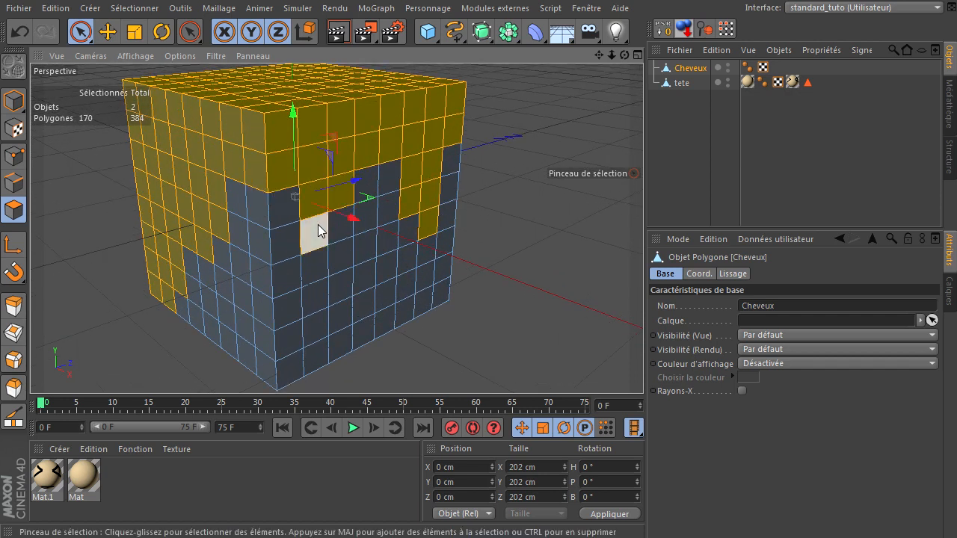
pyautogui.scroll(-3, 421, 267)
pyautogui.keyDown('shift'); pyautogui.click(430, 282); pyautogui.keyUp('shift')
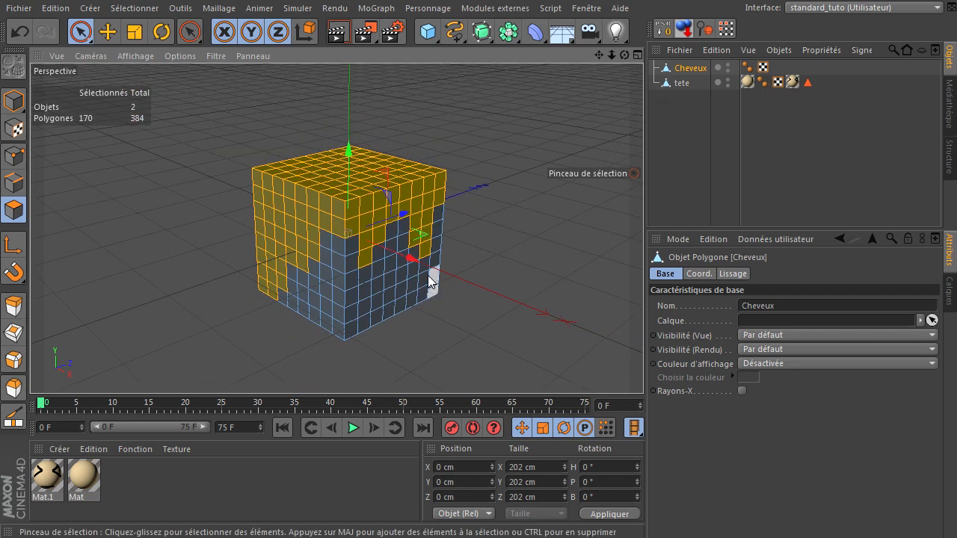
pyautogui.keyDown('shift'); pyautogui.click(357, 232); pyautogui.keyUp('shift')
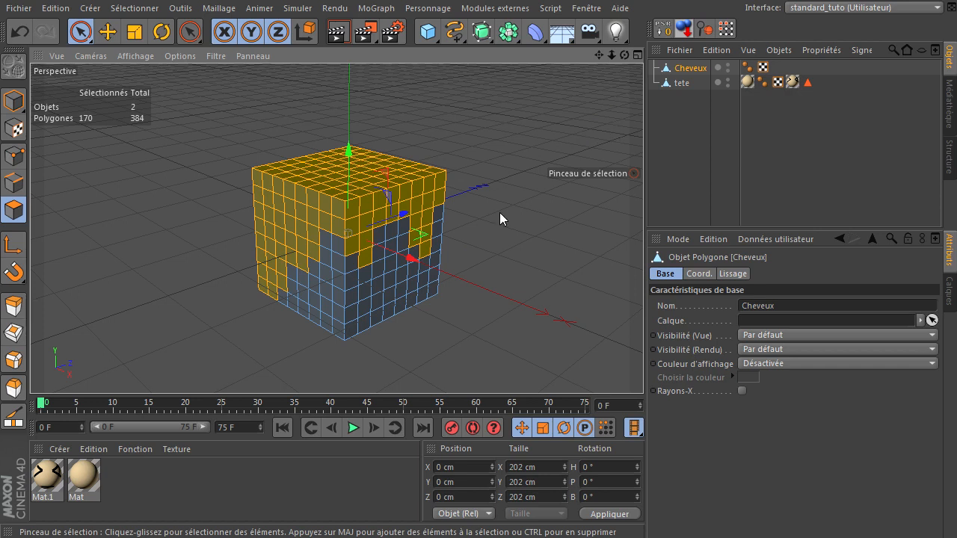
# Add all polygons of the cube's back face to the hair selection.
pyautogui.moveTo(624, 56)
pyautogui.mouseDown()
pyautogui.moveTo(642, 366)
pyautogui.moveTo(622, 364)
pyautogui.moveTo(642, 366)
pyautogui.moveTo(623, 56)
pyautogui.mouseUp()
pyautogui.moveTo(368, 174)
pyautogui.mouseDown()
pyautogui.moveTo(376, 198)
pyautogui.moveTo(265, 196)
pyautogui.moveTo(363, 205)
pyautogui.moveTo(368, 230)
pyautogui.moveTo(270, 234)
pyautogui.mouseUp()
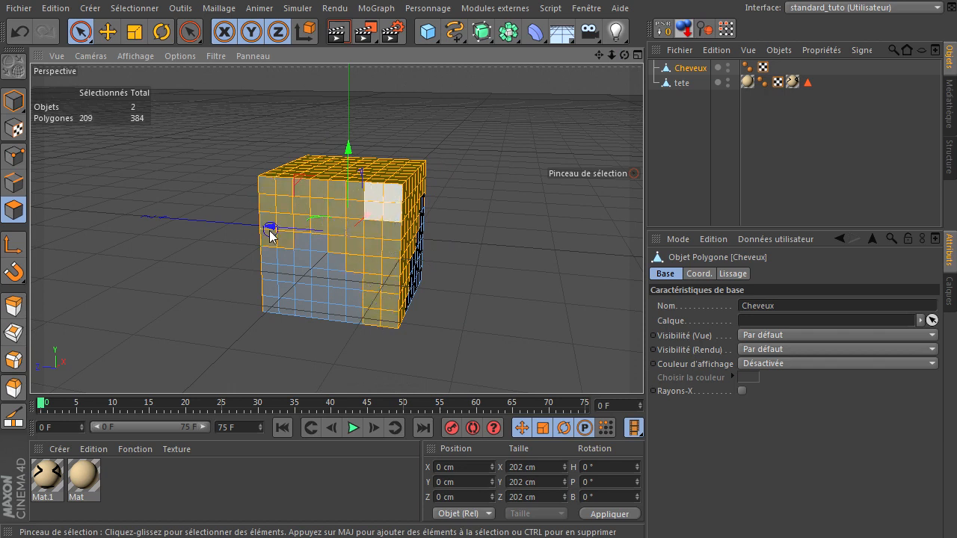
pyautogui.moveTo(279, 310); pyautogui.dragTo(375, 297)
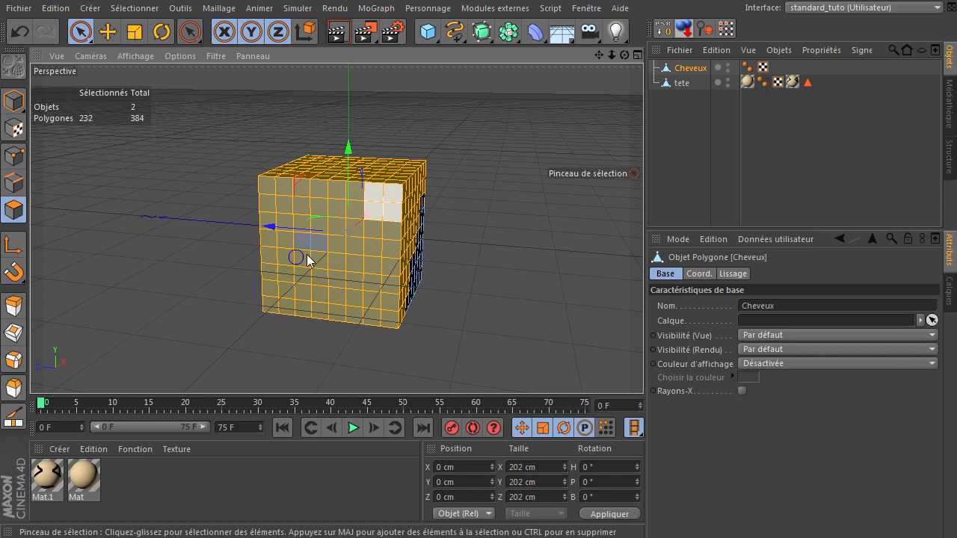
pyautogui.moveTo(642, 367)
pyautogui.keyDown('alt'); pyautogui.mouseDown()
pyautogui.moveTo(662, 363)
pyautogui.moveTo(569, 407)
pyautogui.mouseUp(); pyautogui.keyUp('alt')
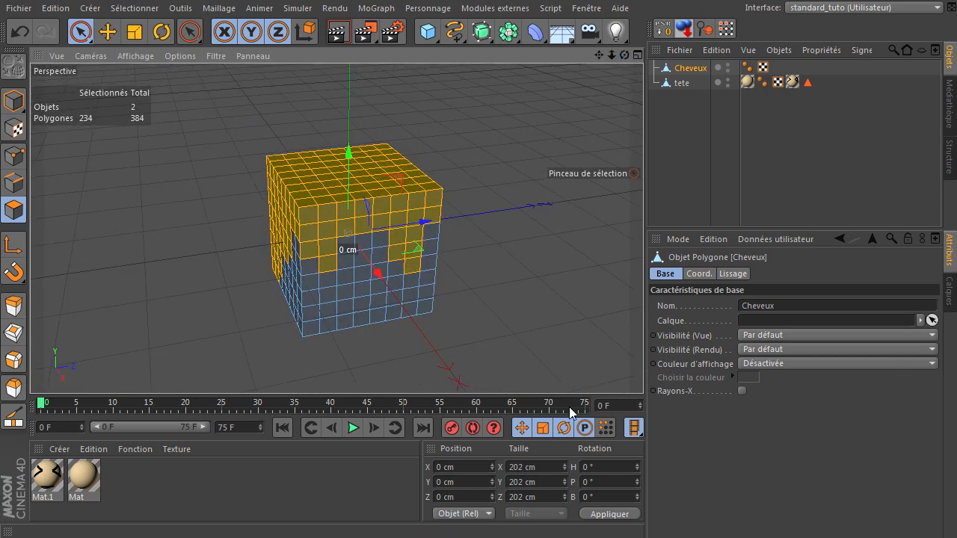
# Split the selected hair polygons into a separate object, delete the original full Cheveux cube and select the remaining hair object.
pyautogui.rightClick(314, 154)
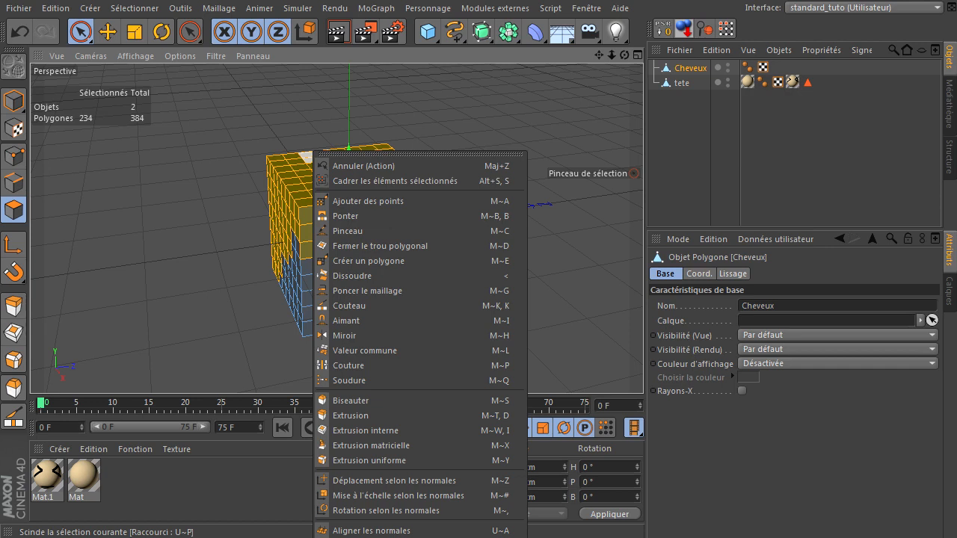
pyautogui.click(463, 536)
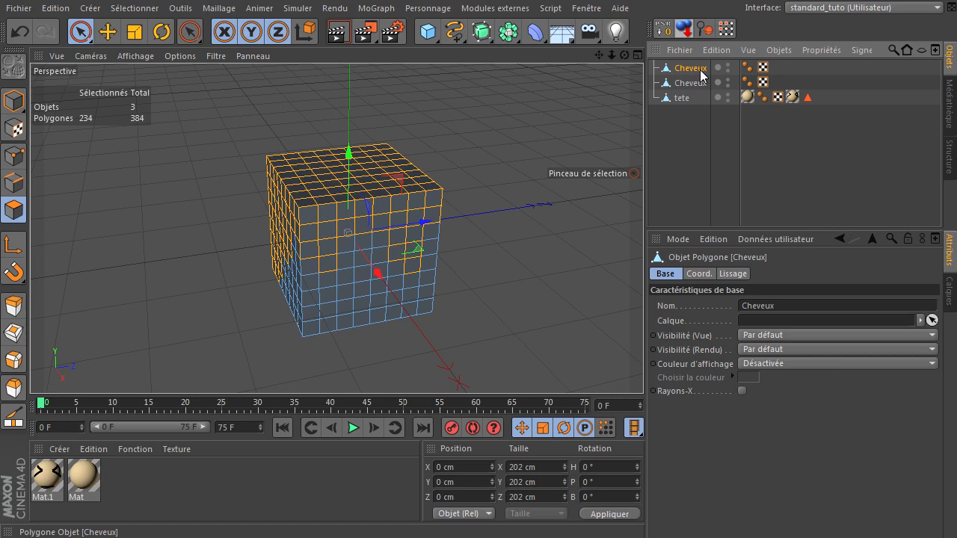
pyautogui.press('Delete')
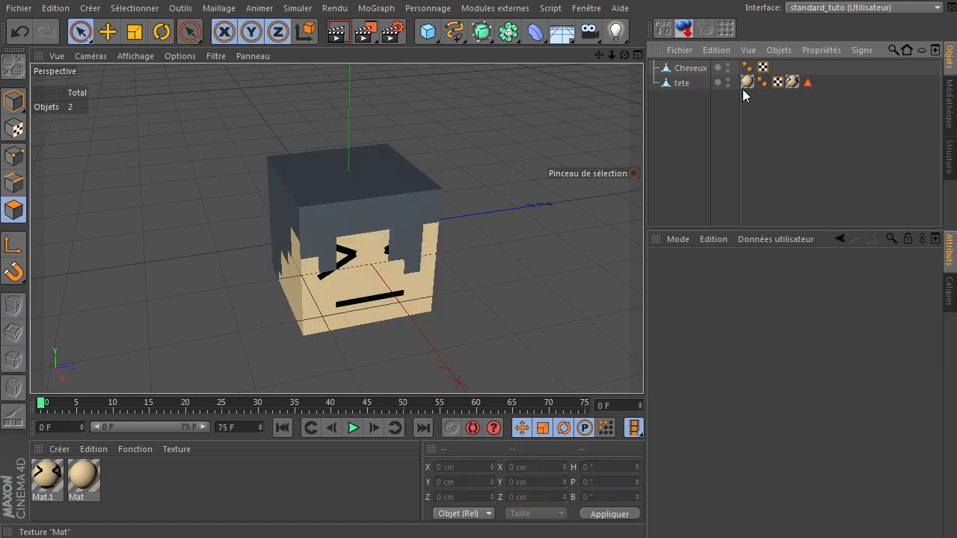
pyautogui.click(685, 69)
# Create a new material and apply it to the Cheveux object.
pyautogui.moveTo(624, 55)
pyautogui.mouseDown()
pyautogui.moveTo(608, 381)
pyautogui.moveTo(646, 364)
pyautogui.moveTo(625, 65)
pyautogui.mouseUp()
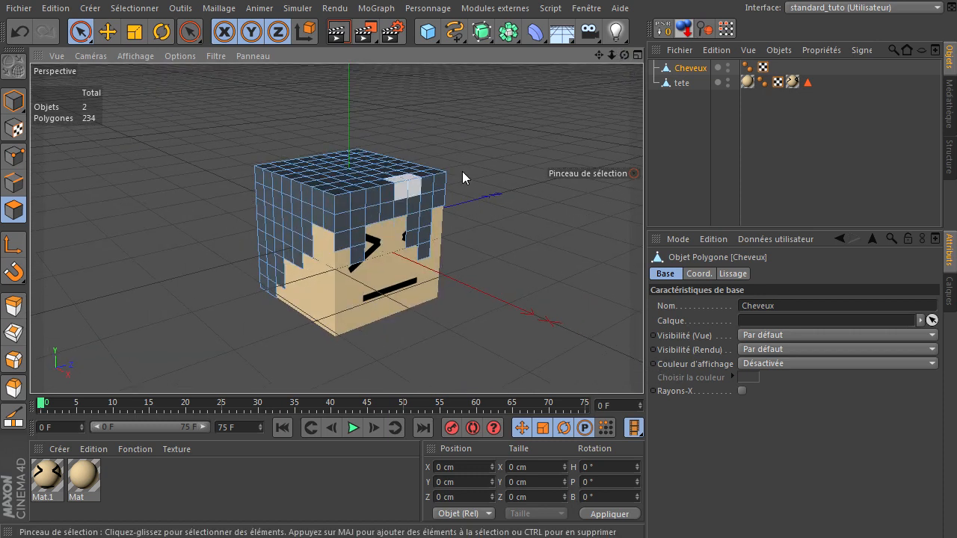
pyautogui.doubleClick(124, 487)
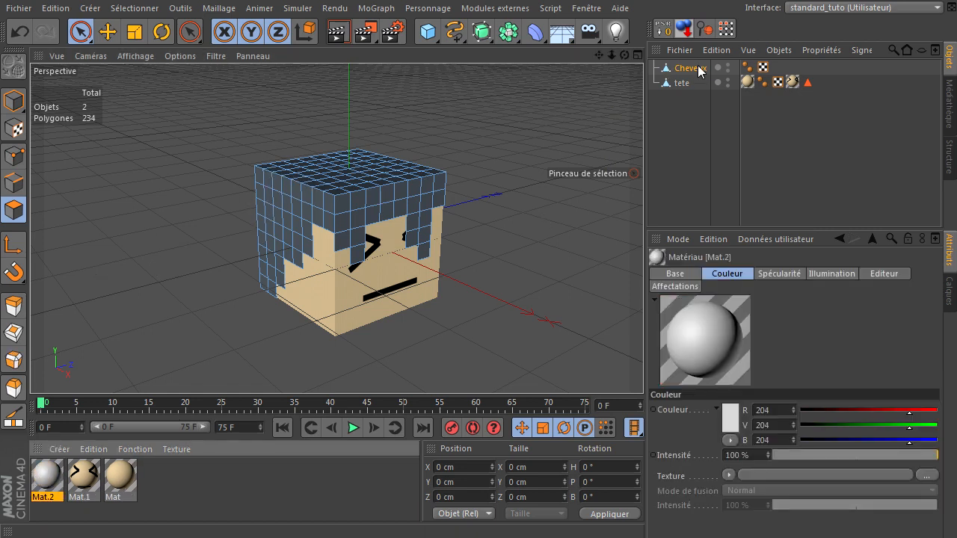
pyautogui.moveTo(697, 65); pyautogui.dragTo(697, 66)
# Disable specularity on the hair material and set its colour to dark brown, R 85, V 55, B 20.
pyautogui.doubleClick(41, 486)
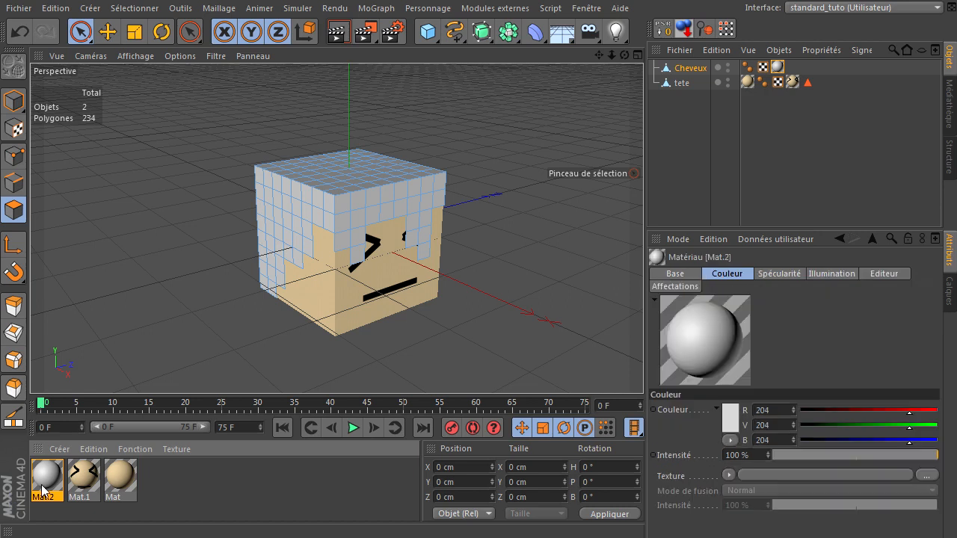
pyautogui.click(304, 370)
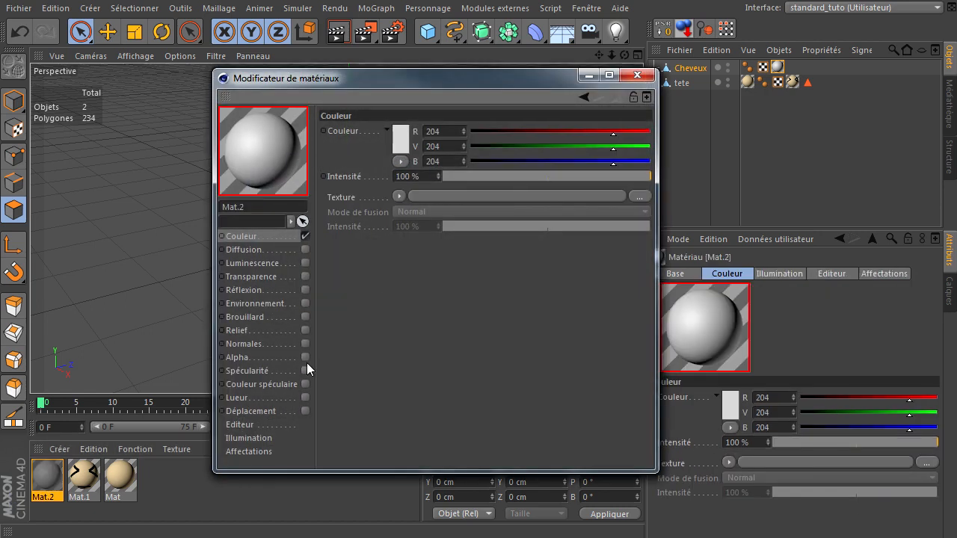
pyautogui.click(398, 145)
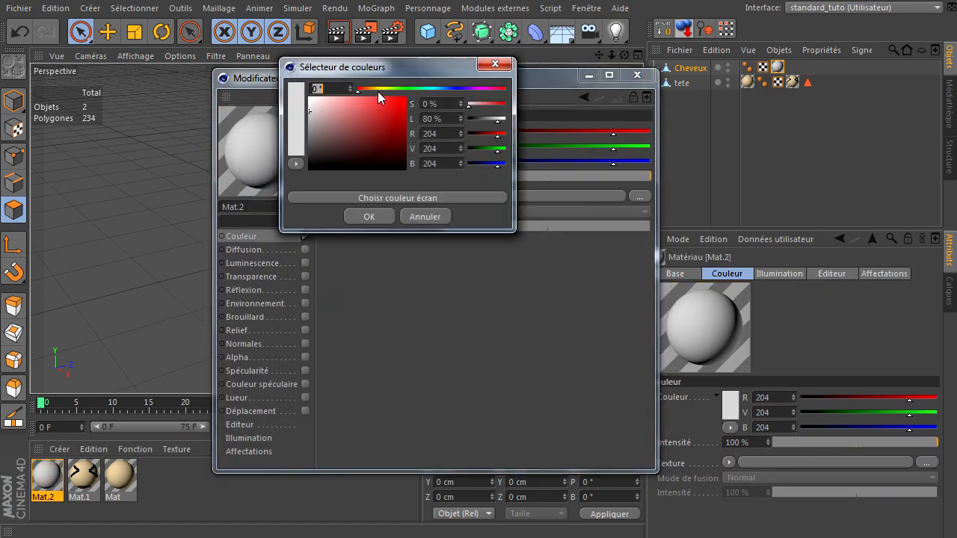
pyautogui.moveTo(378, 91); pyautogui.dragTo(371, 89)
pyautogui.moveTo(373, 129); pyautogui.dragTo(383, 145)
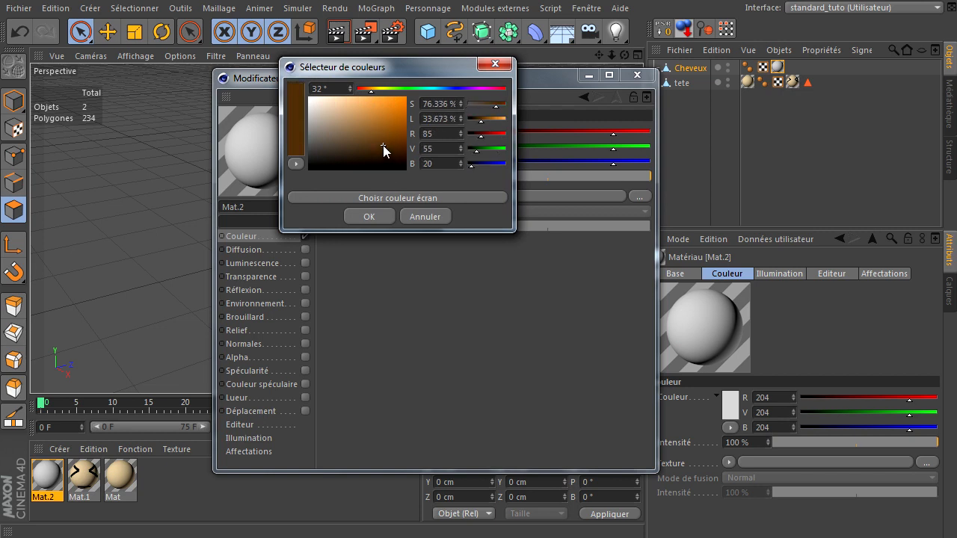
pyautogui.click(381, 216)
pyautogui.click(636, 75)
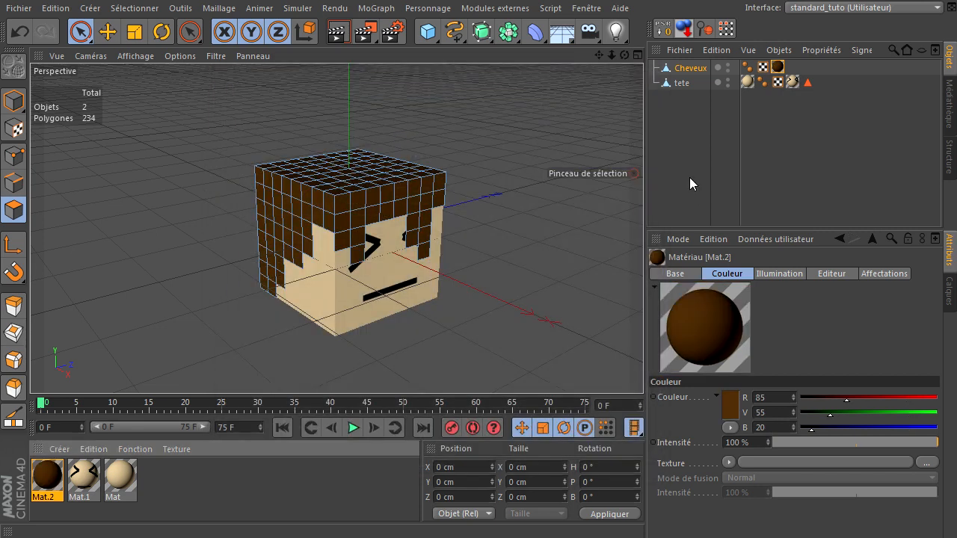
# Deselect the hair object and display the perspective view with Gouraud shading and lines.
pyautogui.click(679, 152)
pyautogui.moveTo(623, 55); pyautogui.dragTo(642, 366)
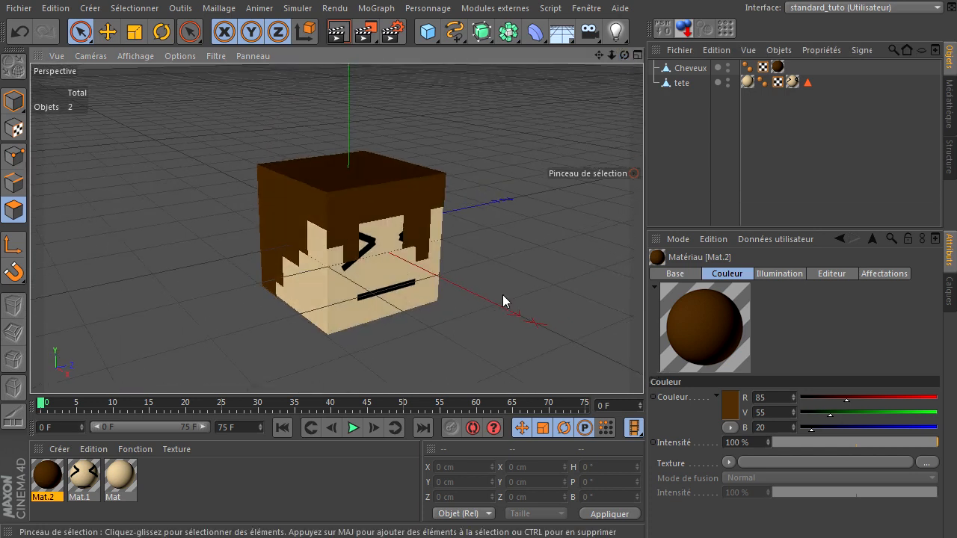
pyautogui.click(142, 57)
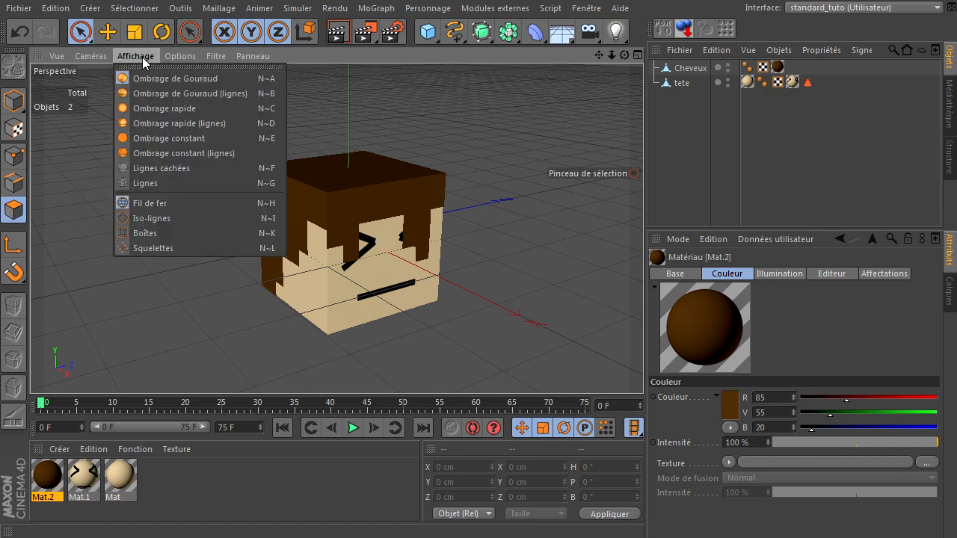
pyautogui.click(155, 97)
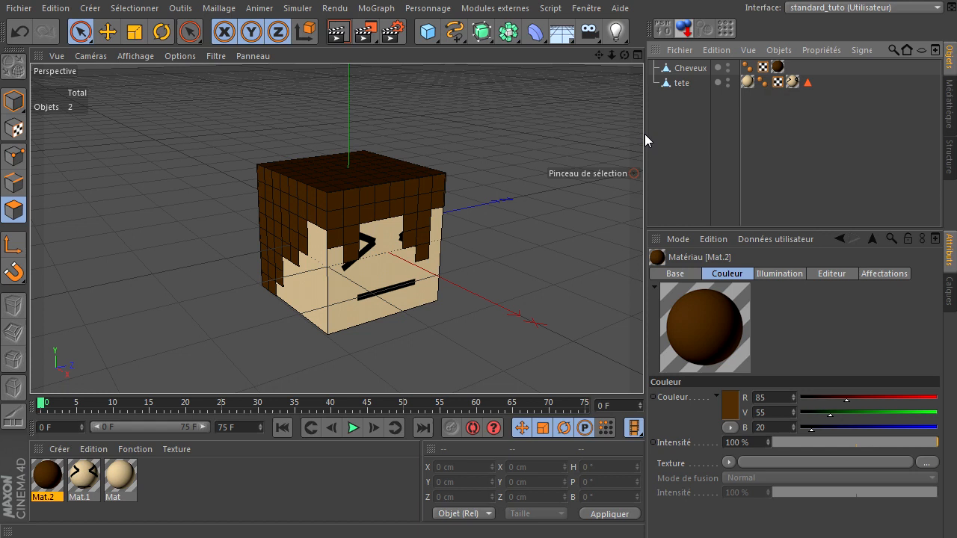
# Widen the object list slightly and move the Cheveux object below tete in the hierarchy.
pyautogui.moveTo(645, 134); pyautogui.dragTo(632, 141)
pyautogui.click(681, 68)
pyautogui.moveTo(676, 70); pyautogui.dragTo(683, 114)
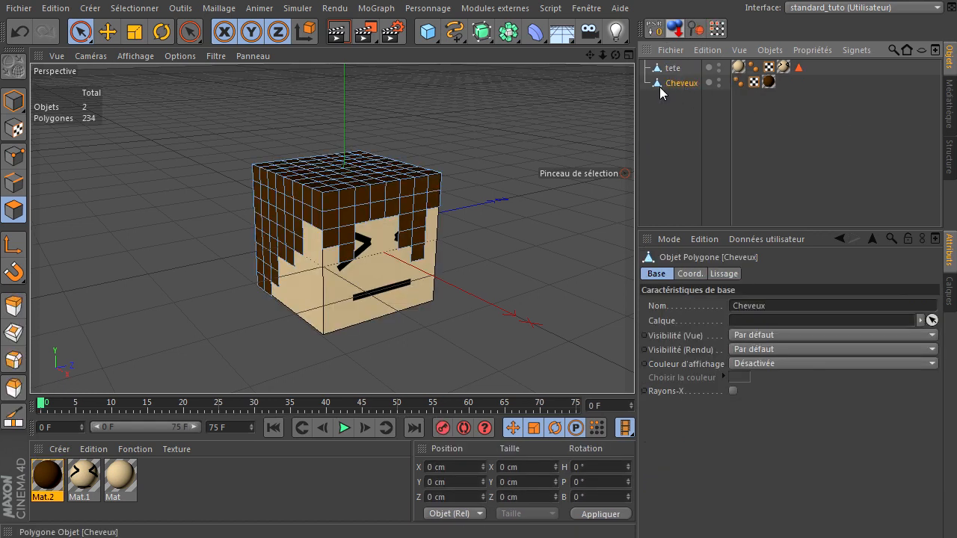
# Add a Tissu (cloth) simulation property to the Cheveux object.
pyautogui.rightClick(662, 88)
pyautogui.moveTo(704, 186)
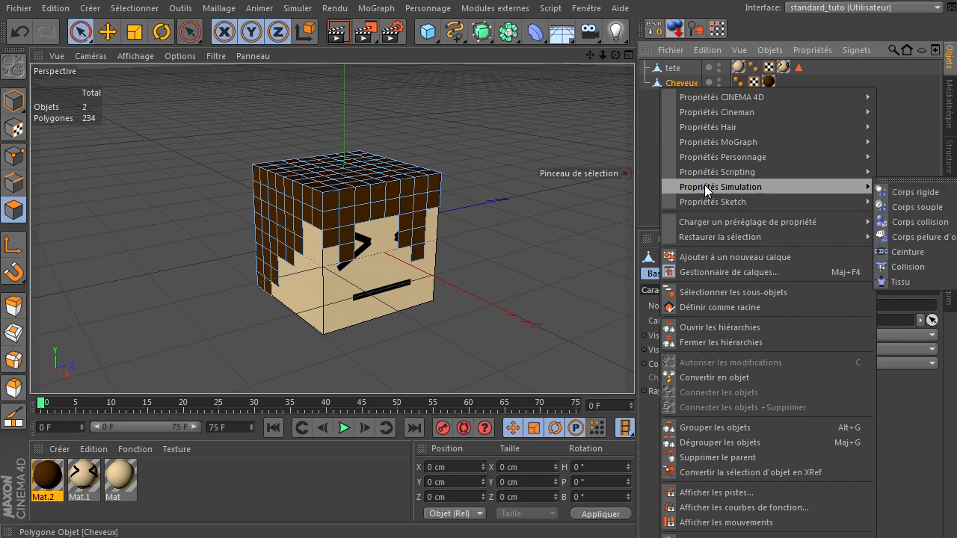
pyautogui.click(909, 283)
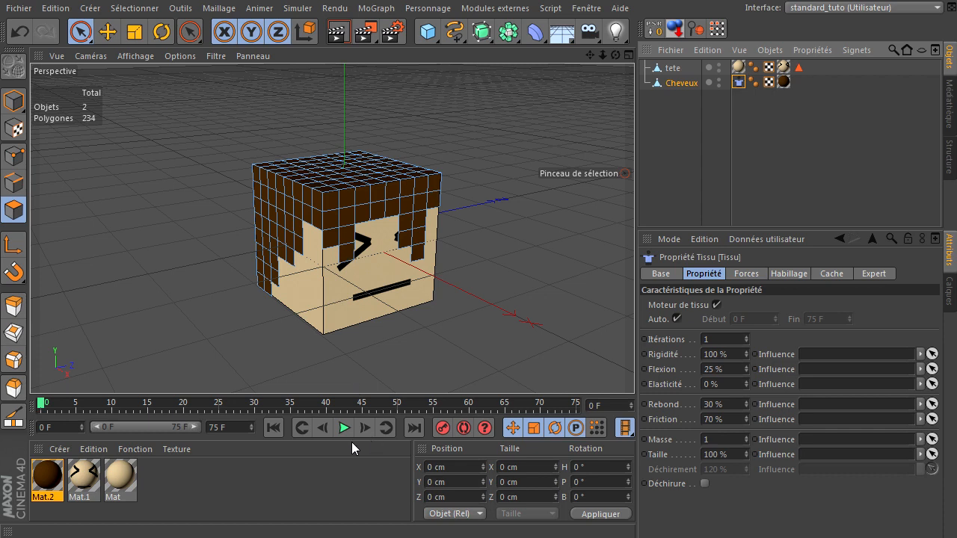
# Extend the animation length to 750 frames and stretch the preview range to 750 F.
pyautogui.click(219, 428)
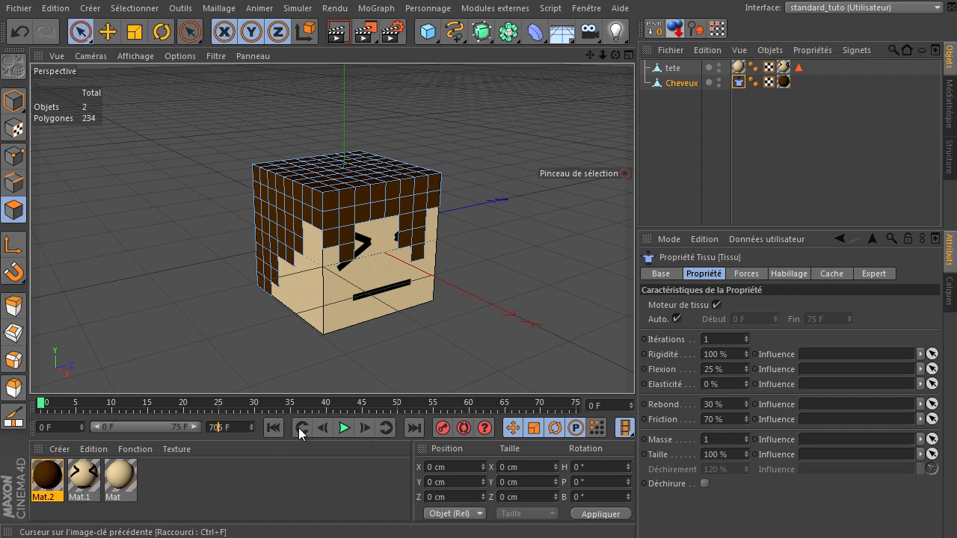
pyautogui.write('0')
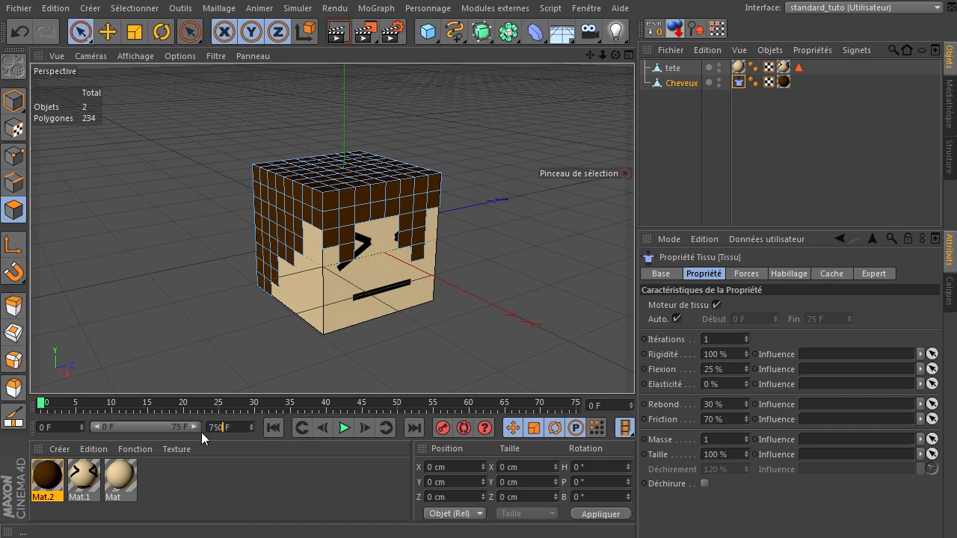
pyautogui.press('Return')
pyautogui.moveTo(121, 429); pyautogui.dragTo(323, 439)
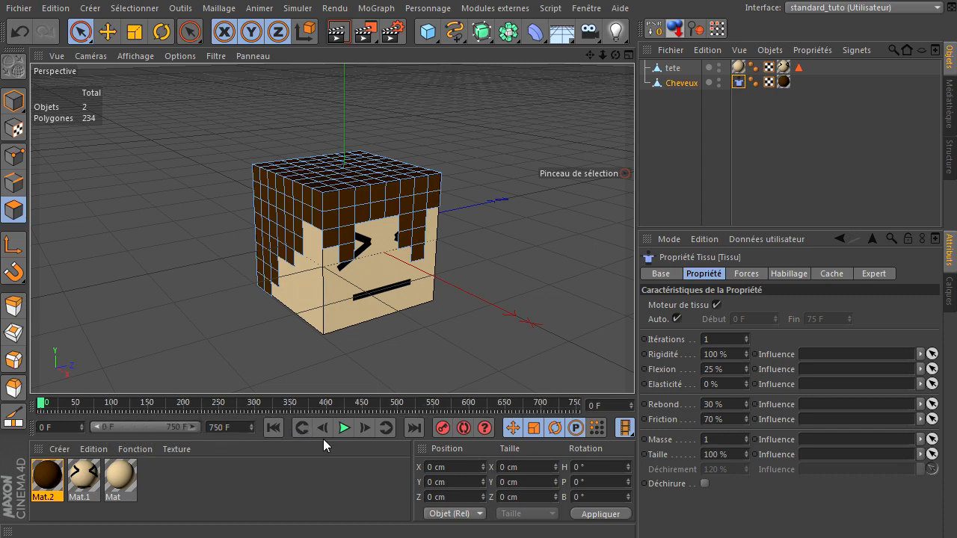
# Play the cloth simulation to watch how the hair behaves, stop it and return to frame 0.
pyautogui.click(344, 428)
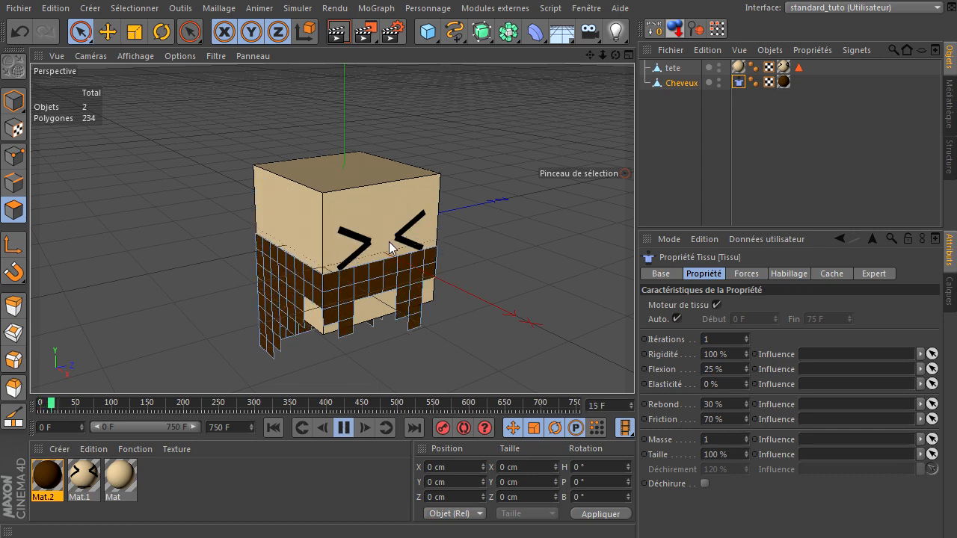
pyautogui.click(349, 429)
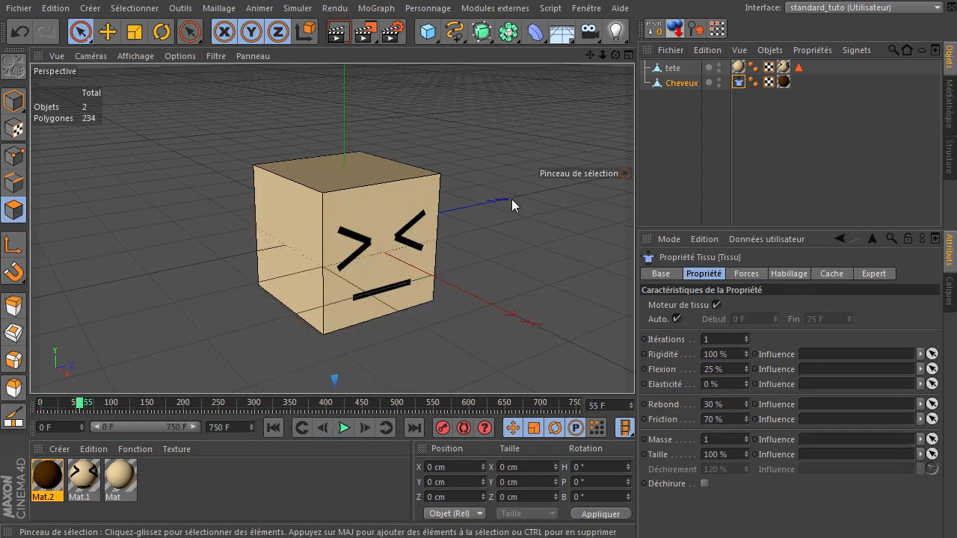
pyautogui.click(267, 429)
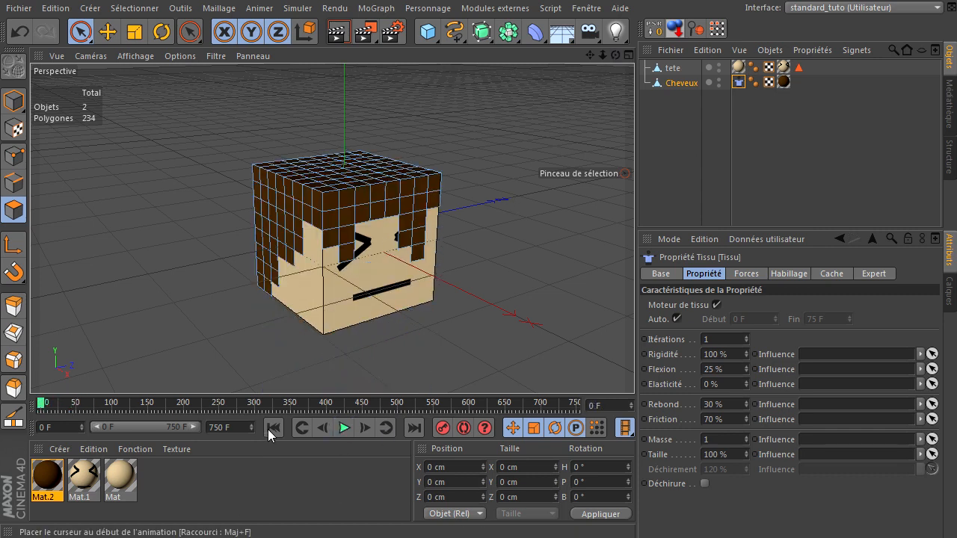
# Add a Collision simulation property to the tete object.
pyautogui.moveTo(633, 362); pyautogui.dragTo(634, 345)
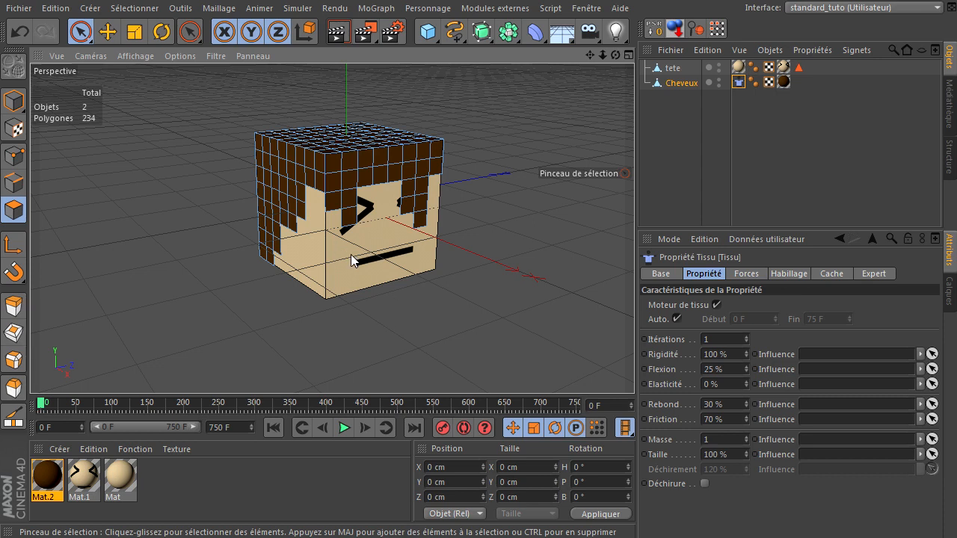
pyautogui.click(665, 69)
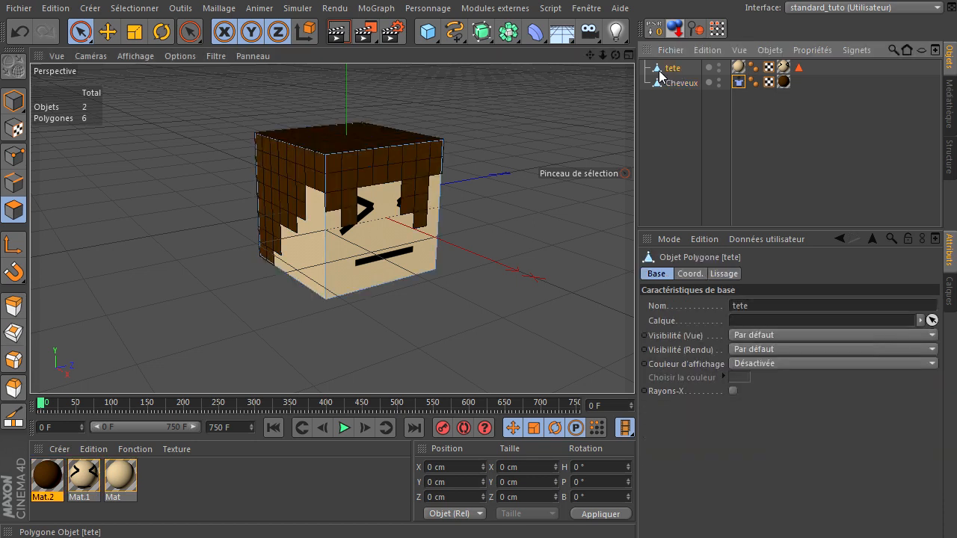
pyautogui.rightClick(661, 73)
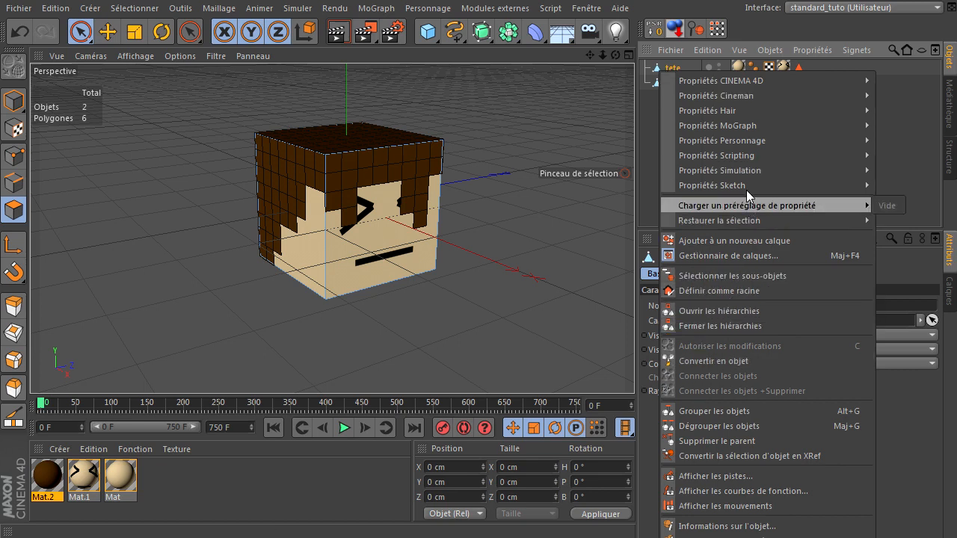
pyautogui.moveTo(745, 172)
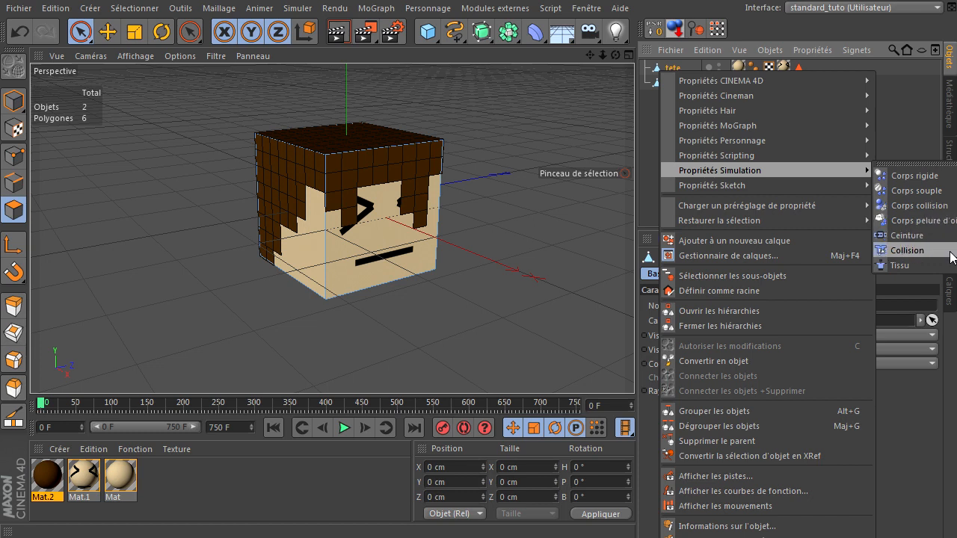
pyautogui.click(892, 255)
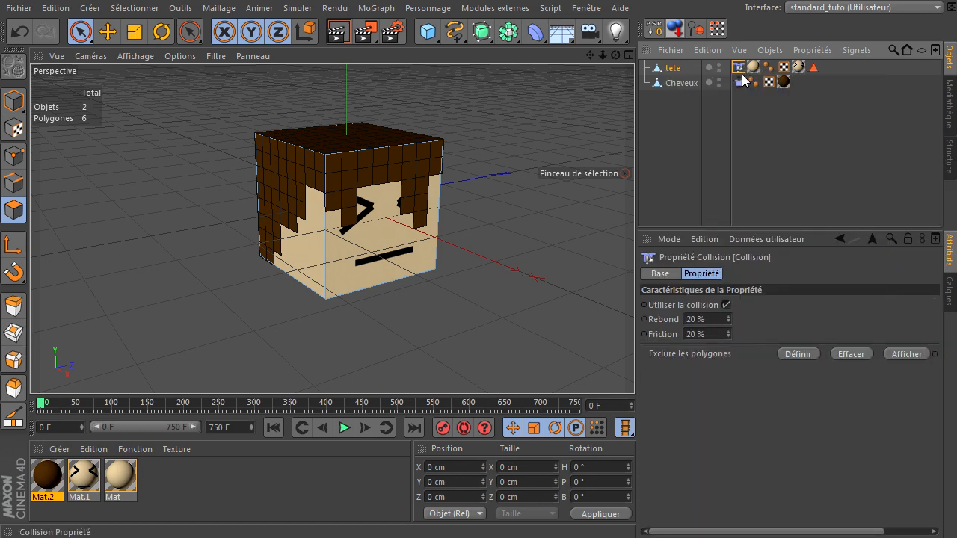
# Play the simulation with the head acting as collider, stop it and rewind to the first frame.
pyautogui.click(344, 427)
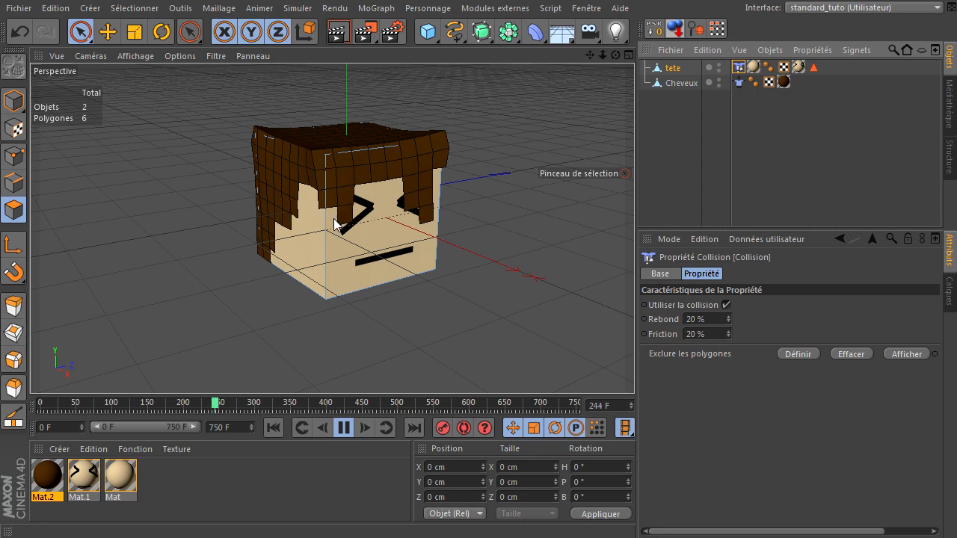
pyautogui.click(346, 431)
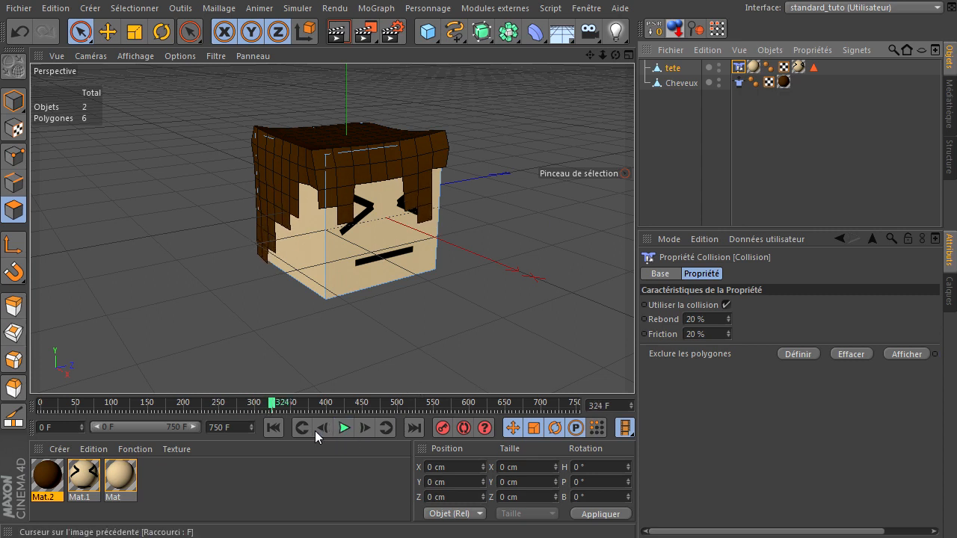
pyautogui.click(273, 427)
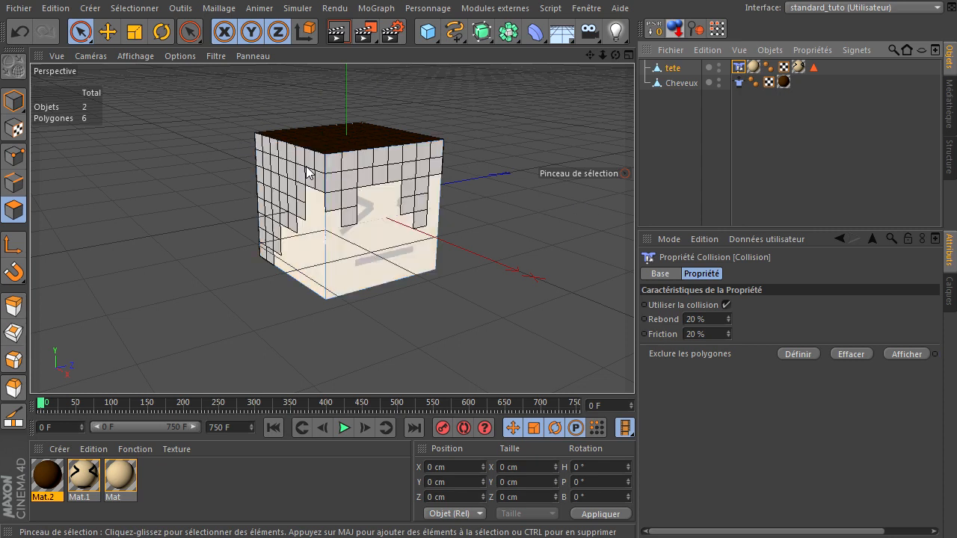
# In model mode, add a Ceinture (belt) simulation property to Cheveux and assign tete as its Activer object.
pyautogui.click(13, 101)
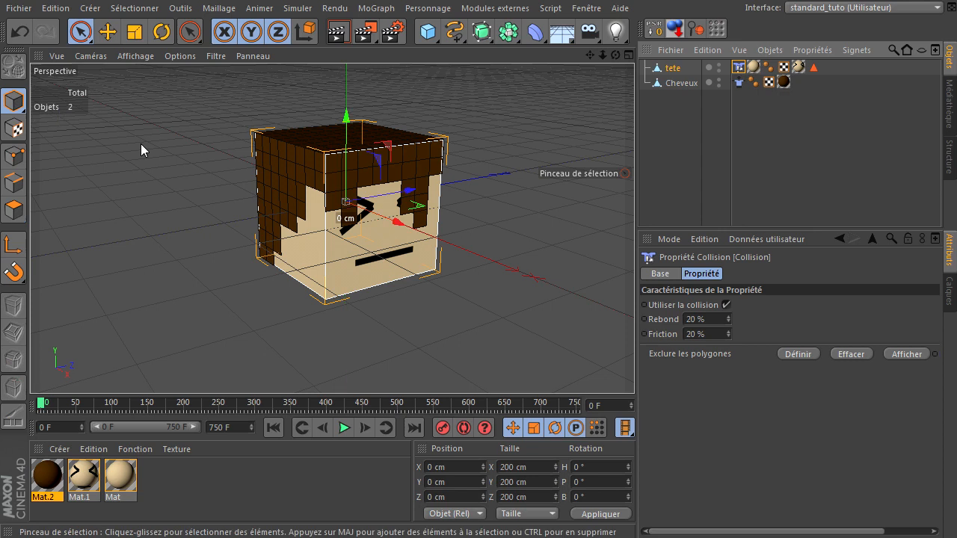
pyautogui.click(141, 144)
pyautogui.moveTo(590, 54); pyautogui.dragTo(634, 367)
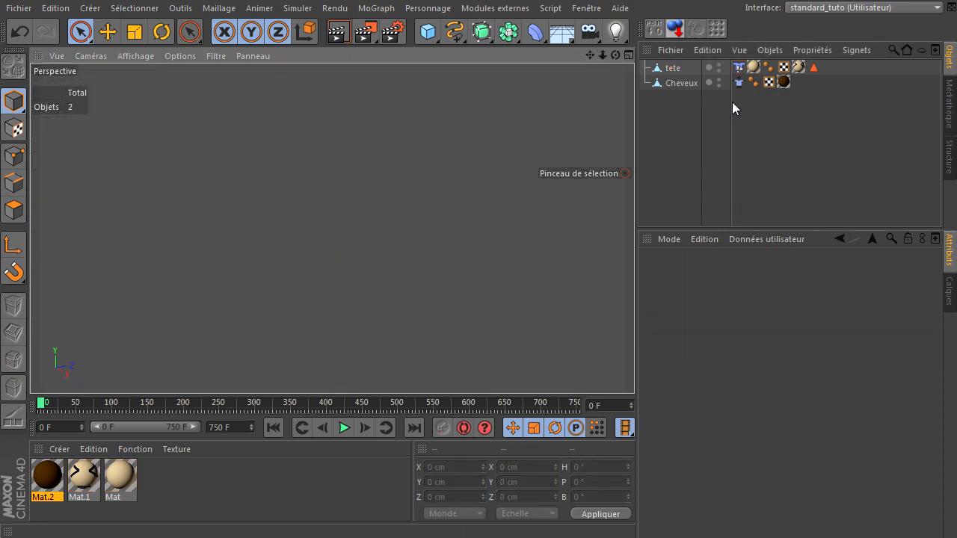
pyautogui.click(679, 86)
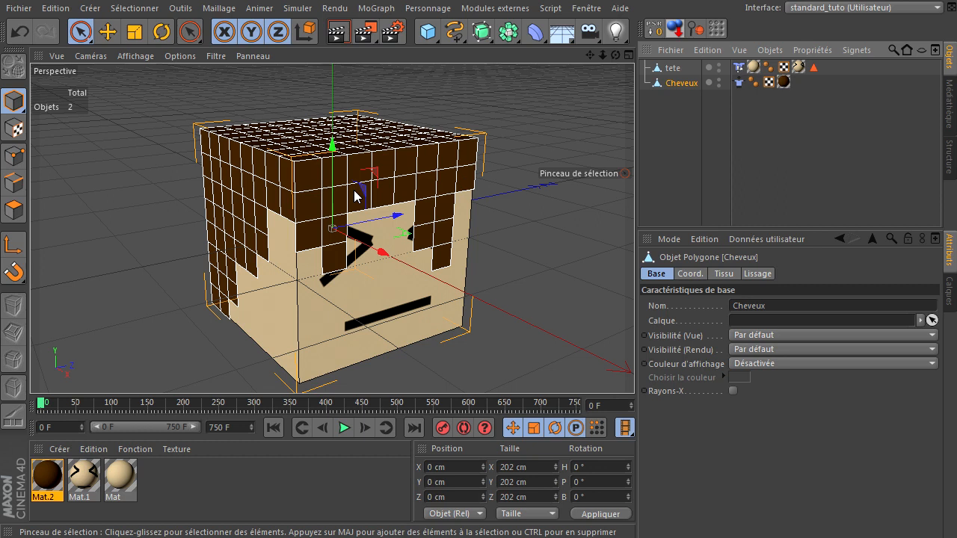
pyautogui.rightClick(668, 87)
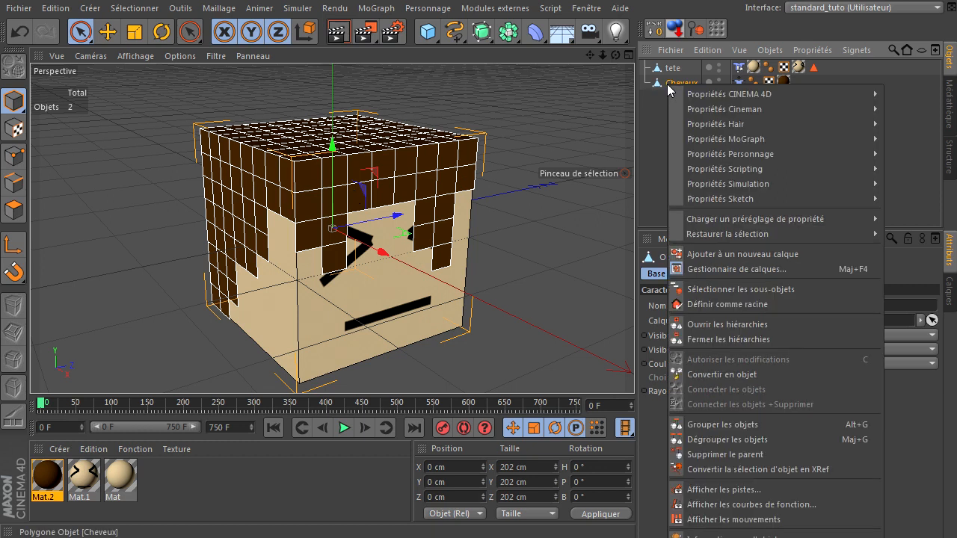
pyautogui.moveTo(906, 187)
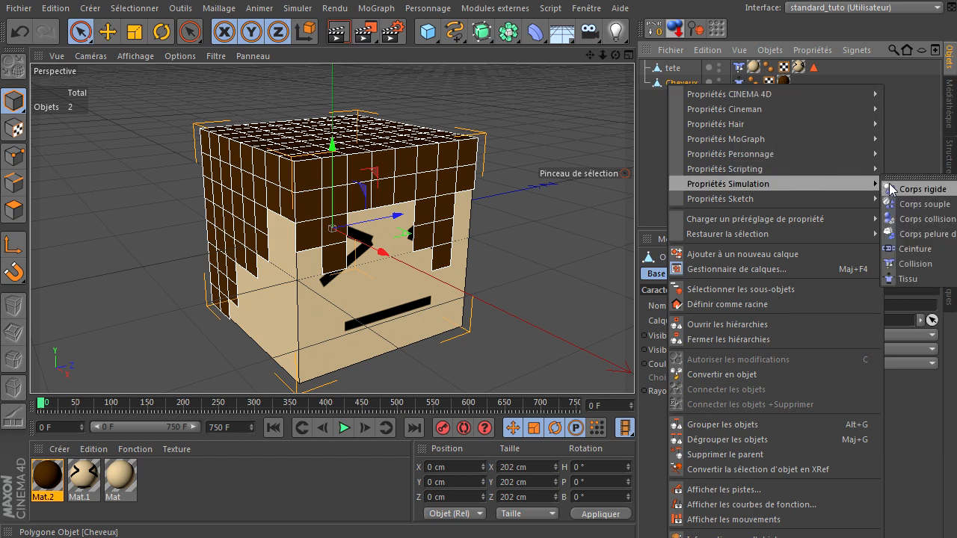
pyautogui.click(913, 249)
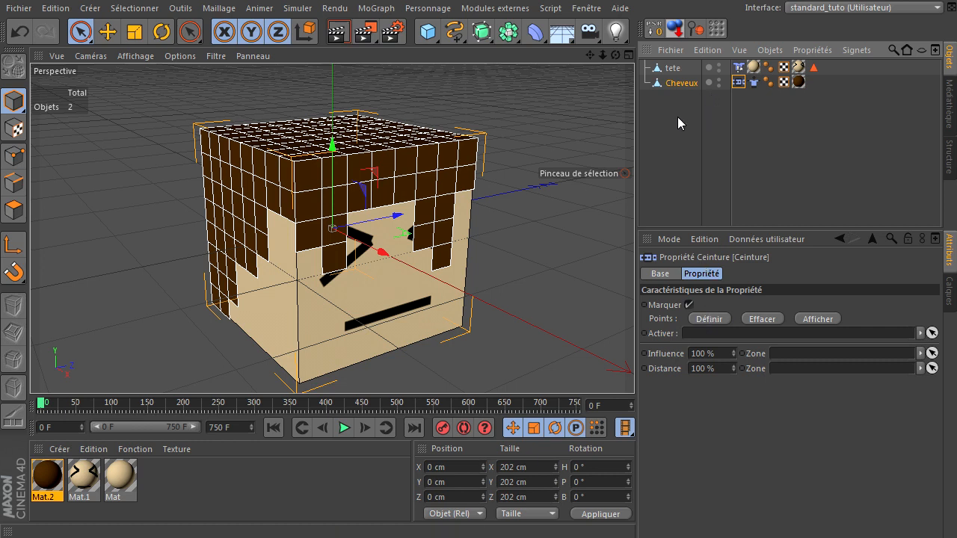
pyautogui.moveTo(667, 69); pyautogui.dragTo(708, 335)
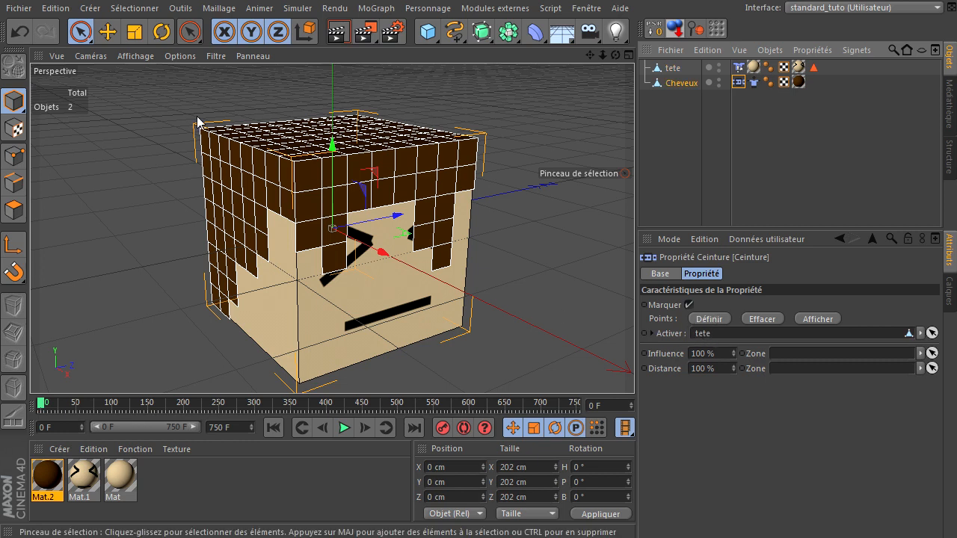
# In edge mode on Cheveux, loop-select the horizontal edges two rows below the top of the hair.
pyautogui.click(673, 84)
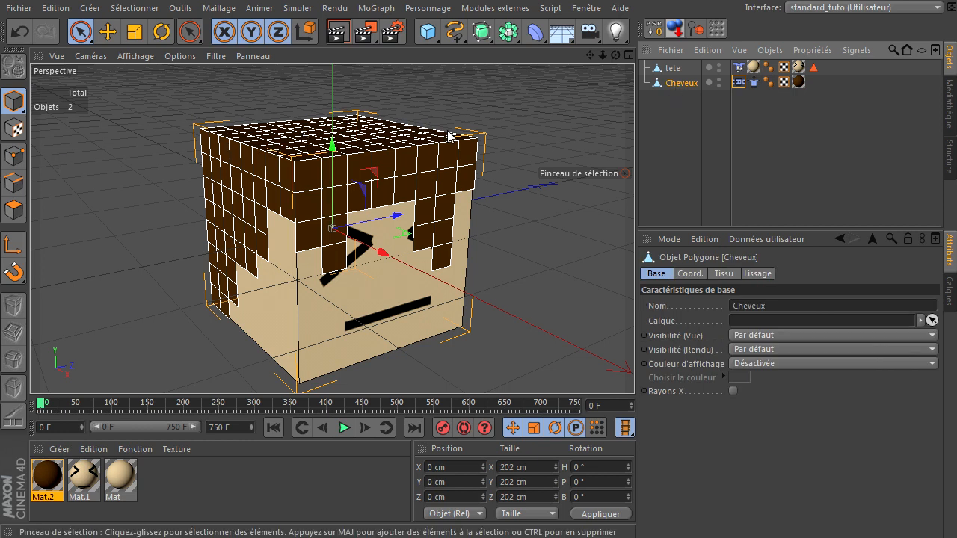
pyautogui.click(14, 185)
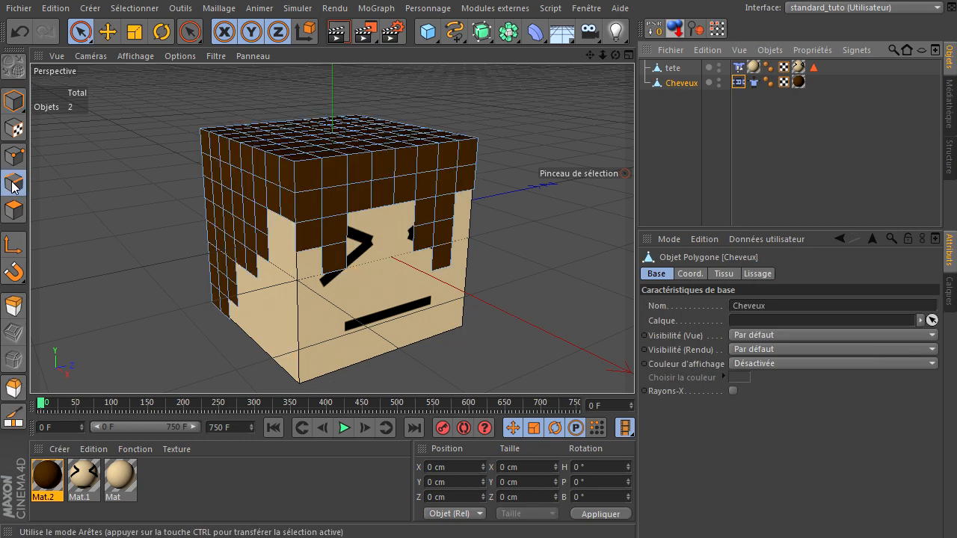
pyautogui.press('u')
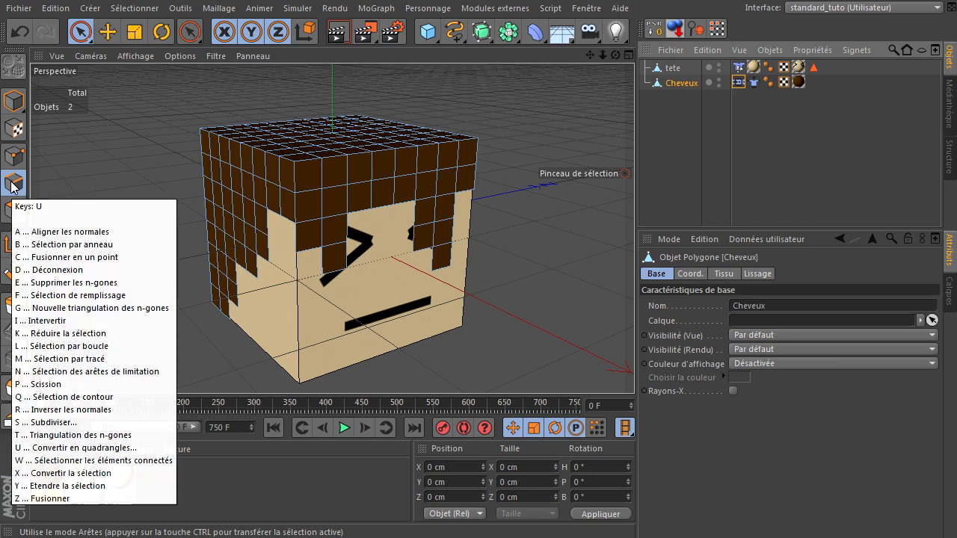
pyautogui.press('l')
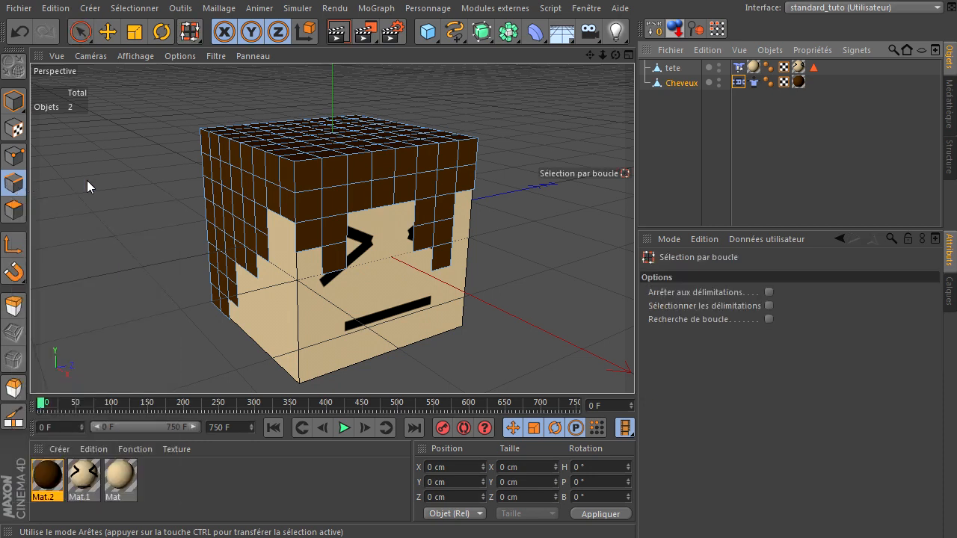
pyautogui.click(366, 210)
# Fill-select the hair polygons above the edge loop and transfer the selection to points.
pyautogui.press('u')
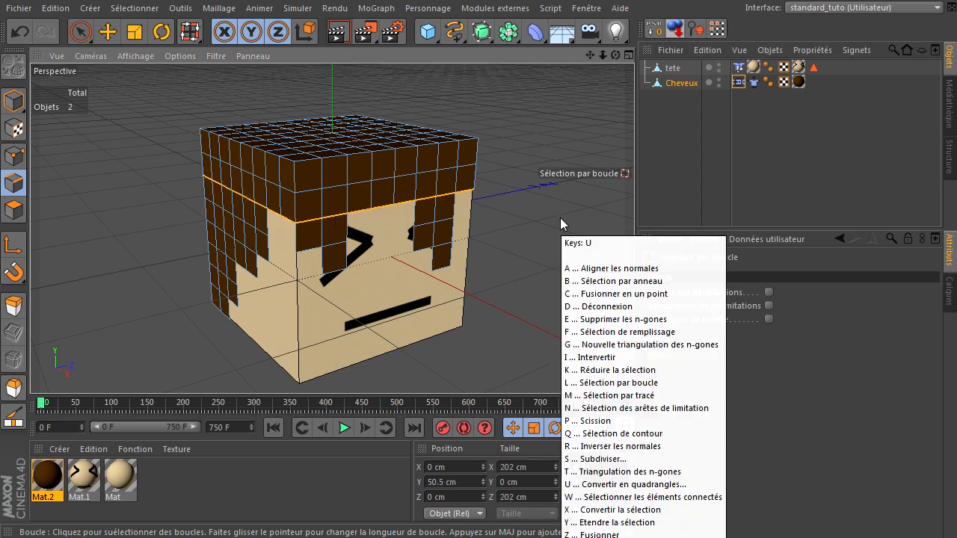
pyautogui.press('f')
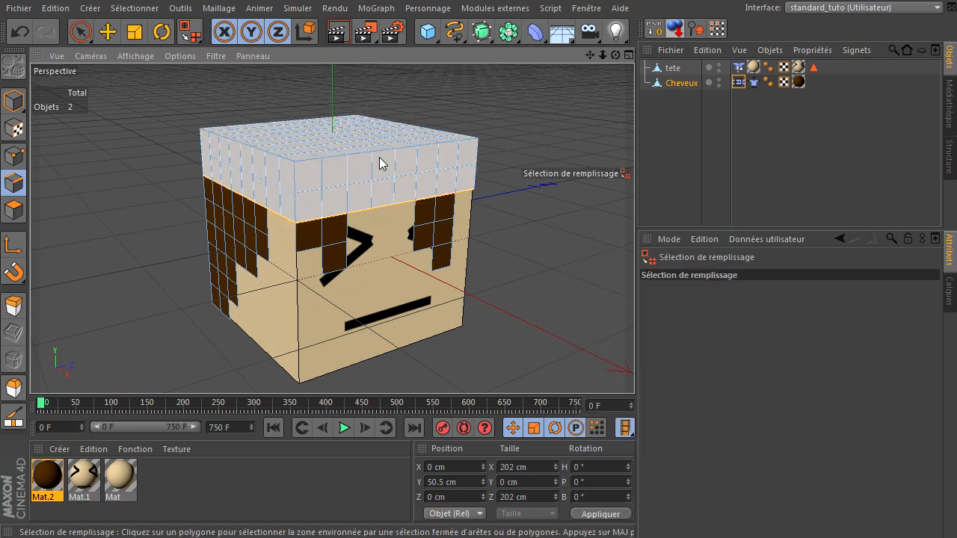
pyautogui.click(320, 143)
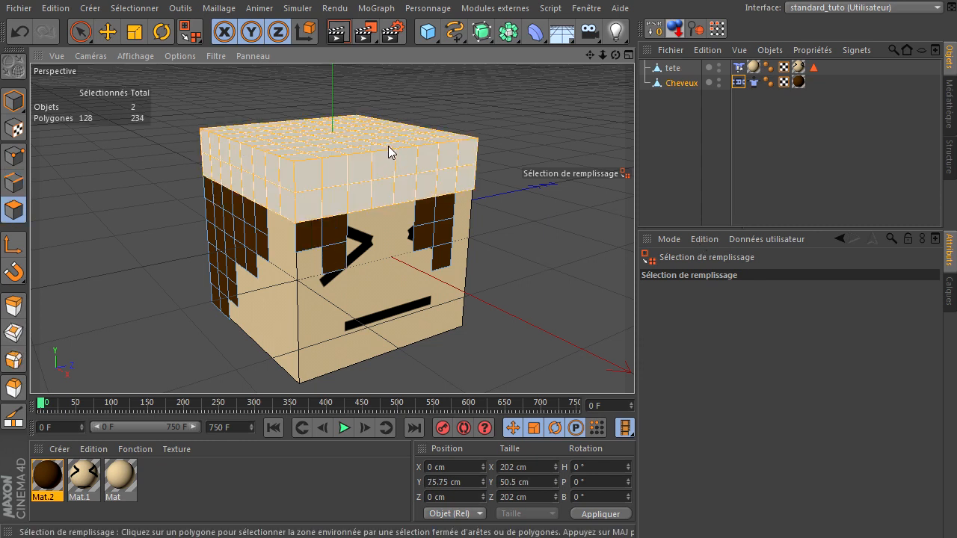
pyautogui.click(13, 157)
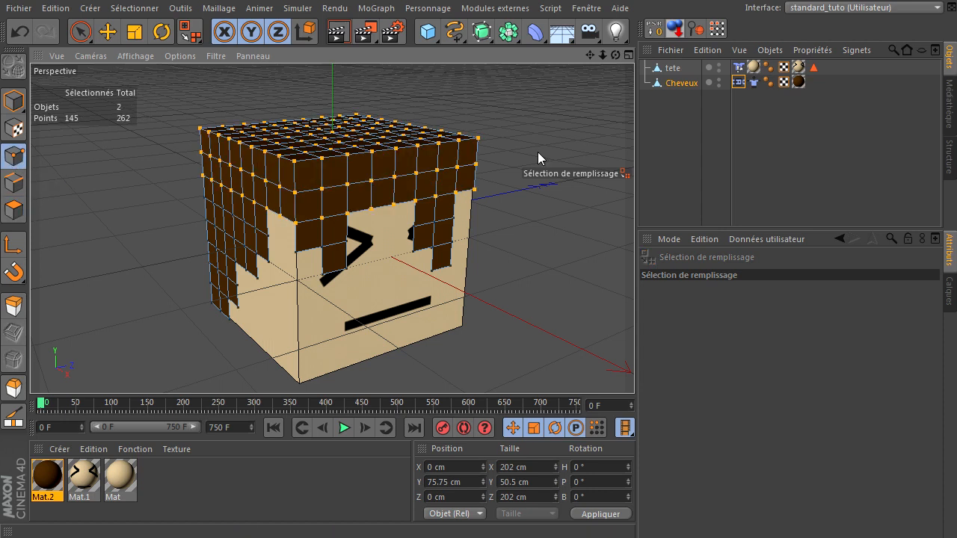
# Define the selected points as the Ceinture property's fixed points, test the simulation from frame 0, and deselect the hair.
pyautogui.click(739, 82)
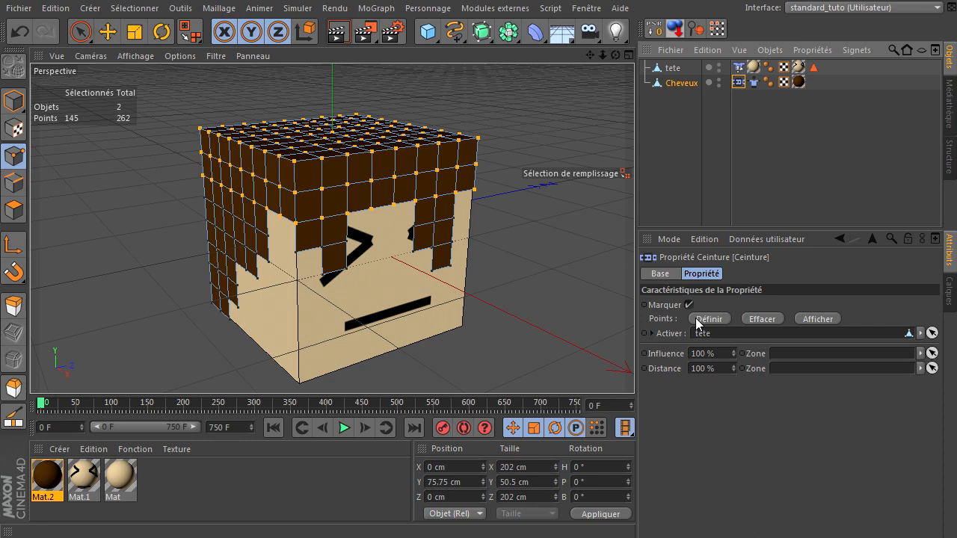
pyautogui.click(702, 316)
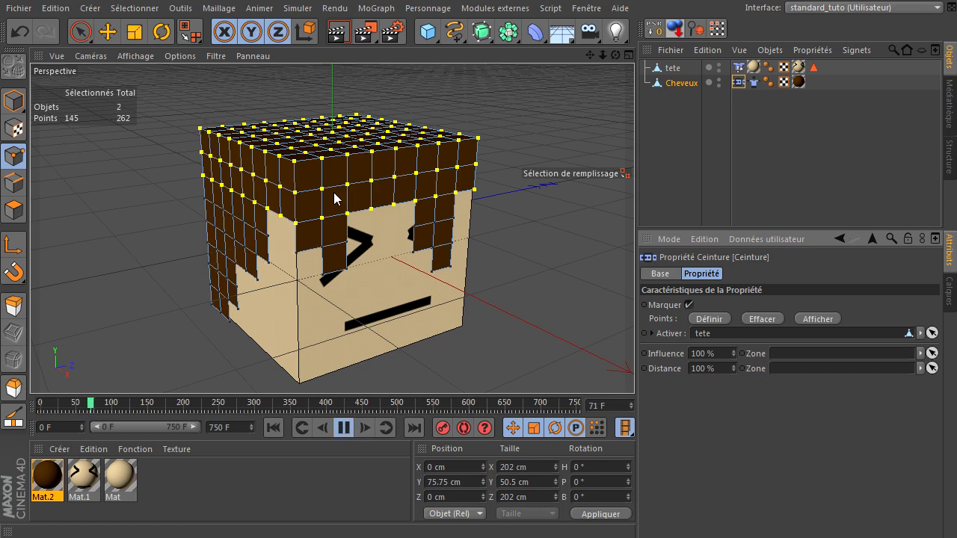
pyautogui.click(343, 427)
pyautogui.click(280, 430)
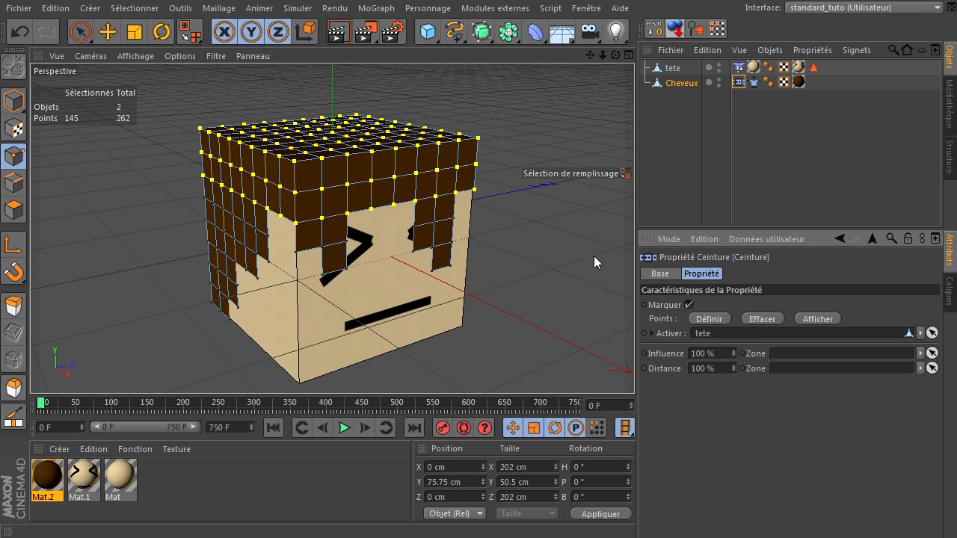
pyautogui.click(685, 188)
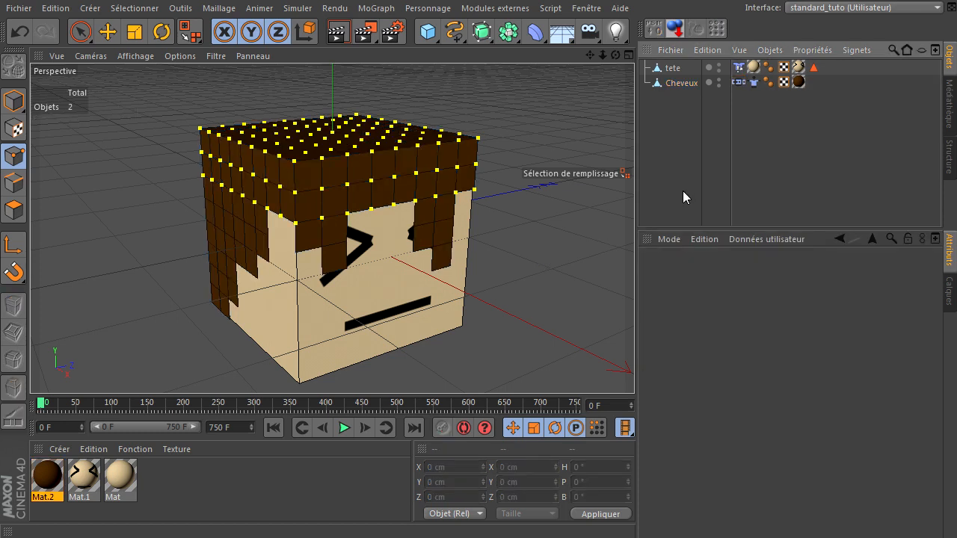
# Add a Surface deformer and make it a child of Cheveux.
pyautogui.click(530, 39)
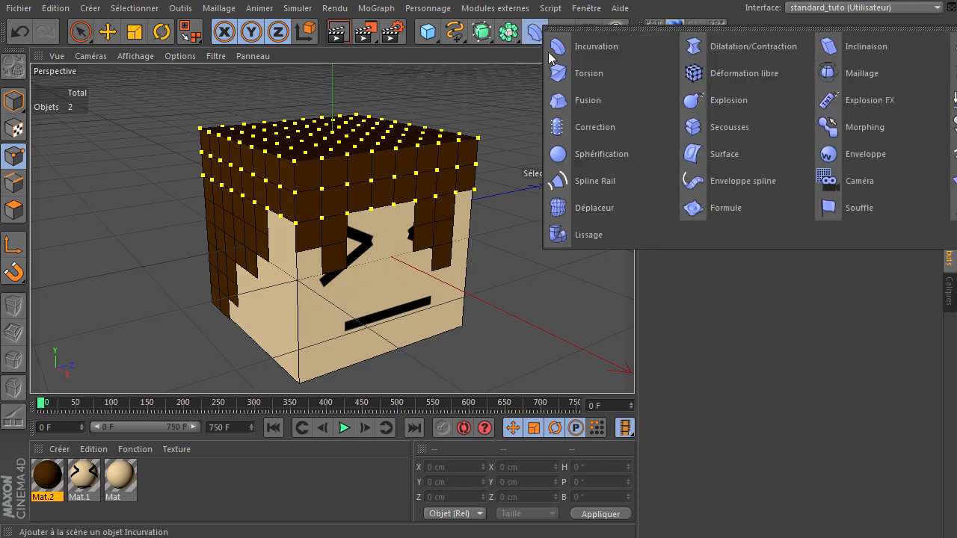
pyautogui.click(765, 153)
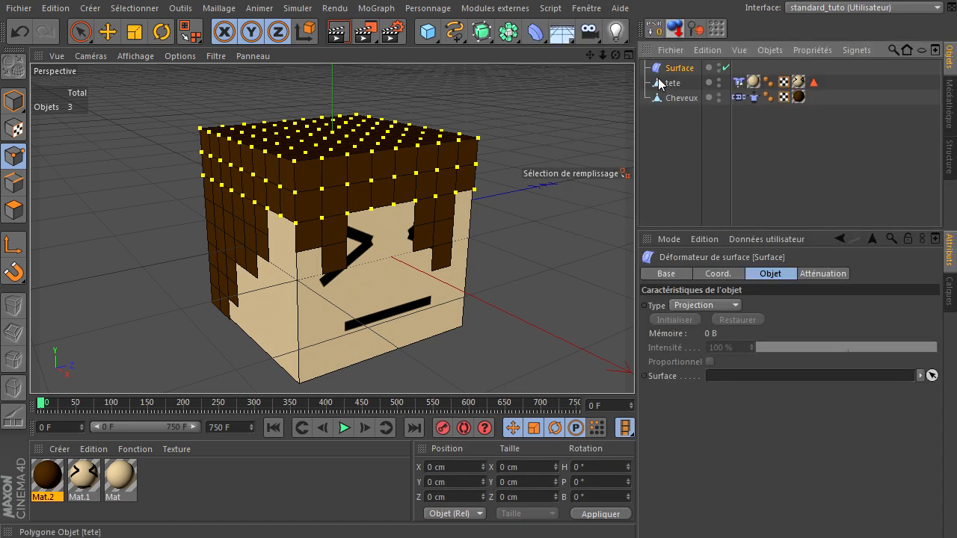
pyautogui.moveTo(705, 106); pyautogui.dragTo(686, 100)
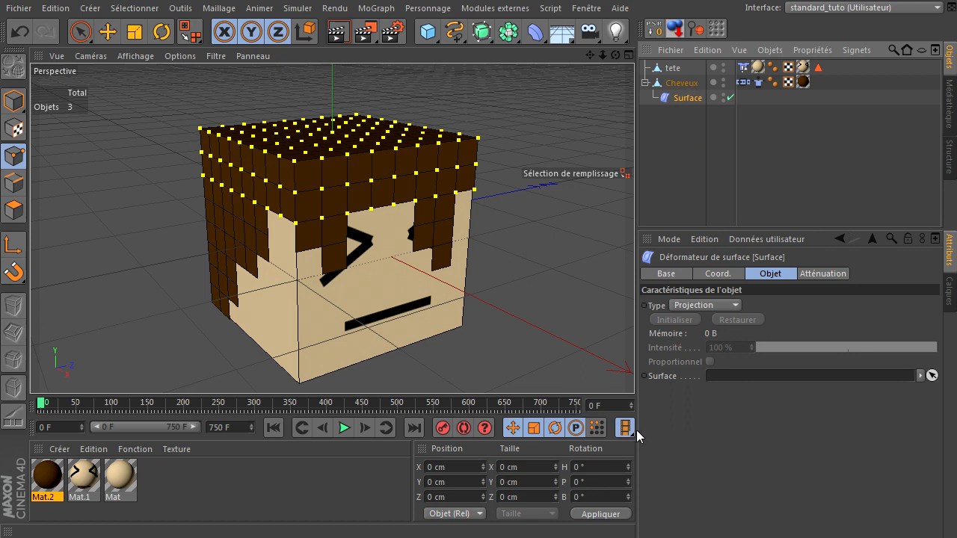
# Assign tete as the Surface deformer's target, initialise it, and play the simulation before returning to frame 0.
pyautogui.click(671, 69)
pyautogui.moveTo(784, 322); pyautogui.dragTo(761, 374)
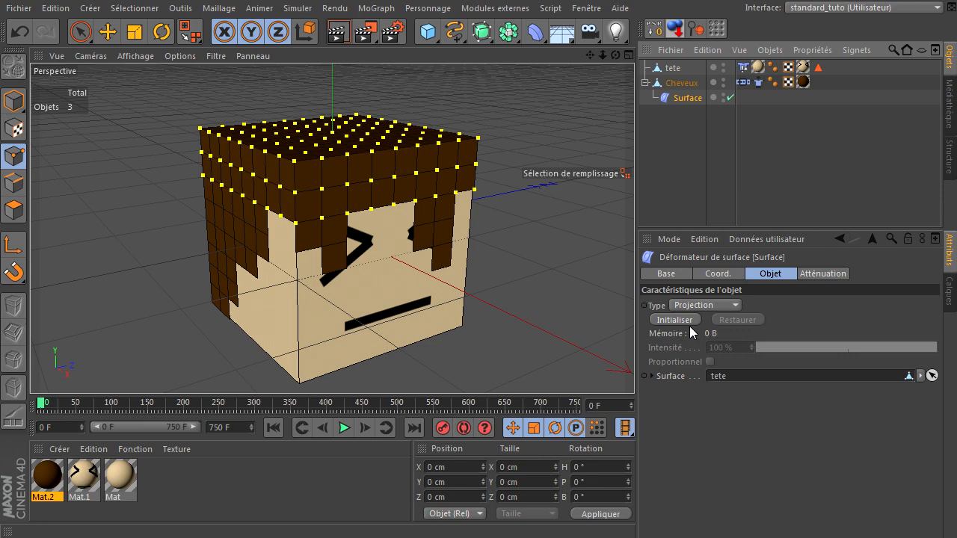
pyautogui.click(688, 323)
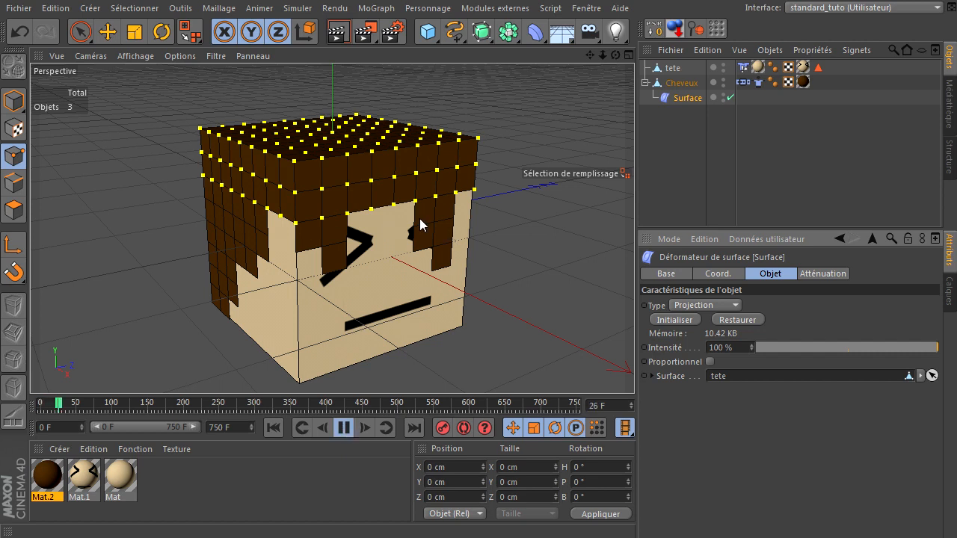
pyautogui.click(345, 428)
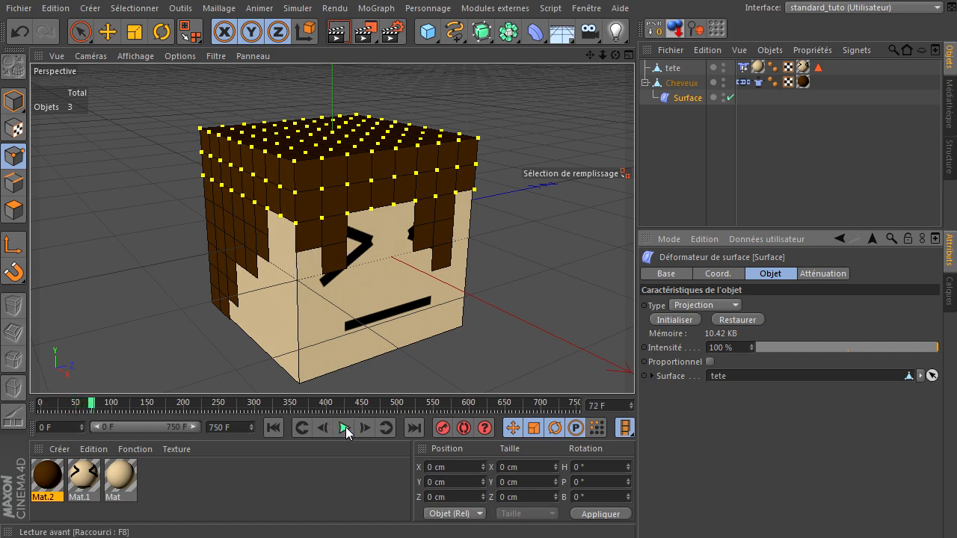
pyautogui.click(274, 427)
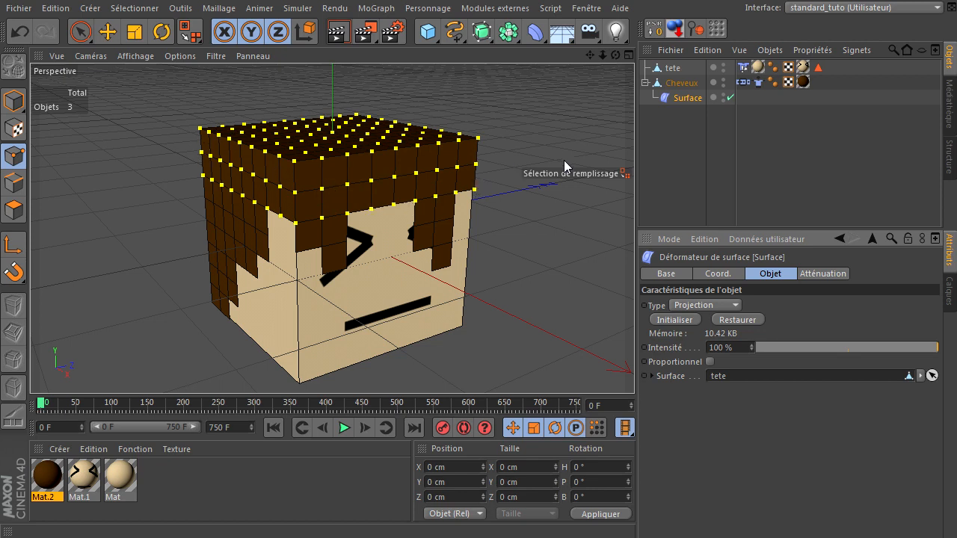
# Set the Surface deformer's falloff (Atténuation) shape to Boîte.
pyautogui.click(700, 107)
pyautogui.click(676, 100)
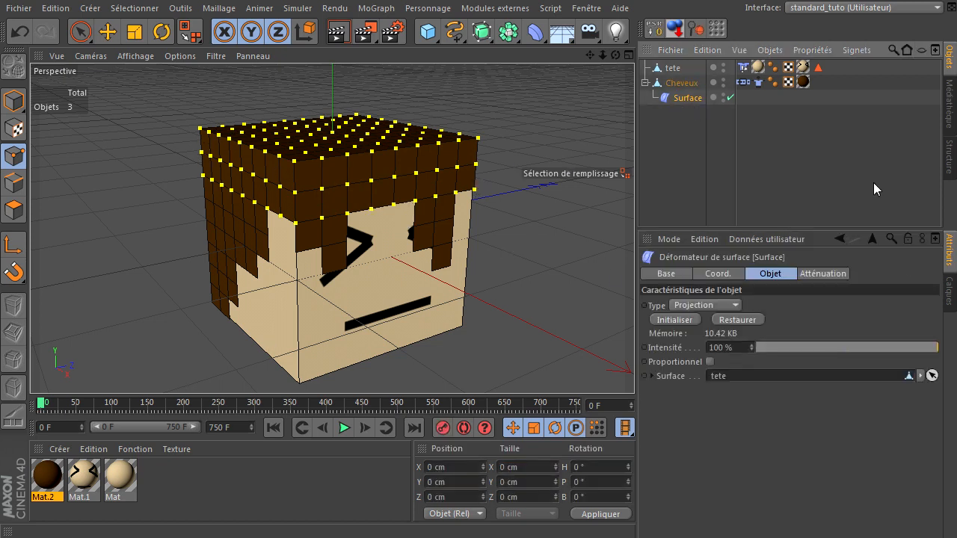
pyautogui.click(825, 274)
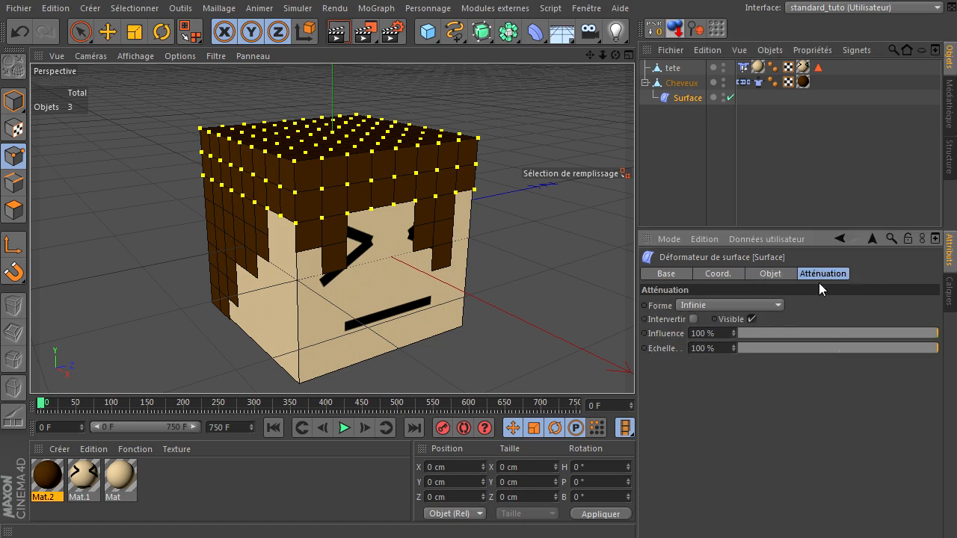
pyautogui.click(702, 305)
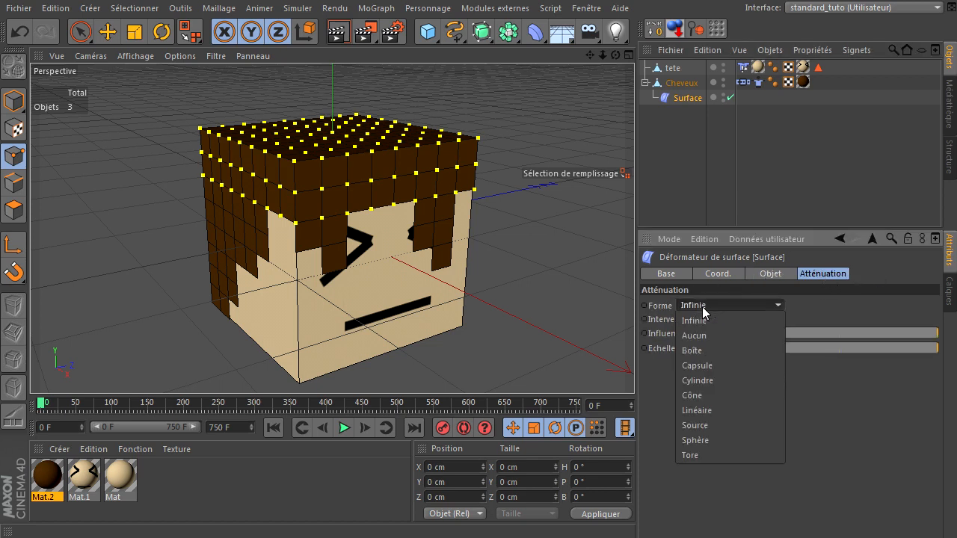
pyautogui.click(686, 348)
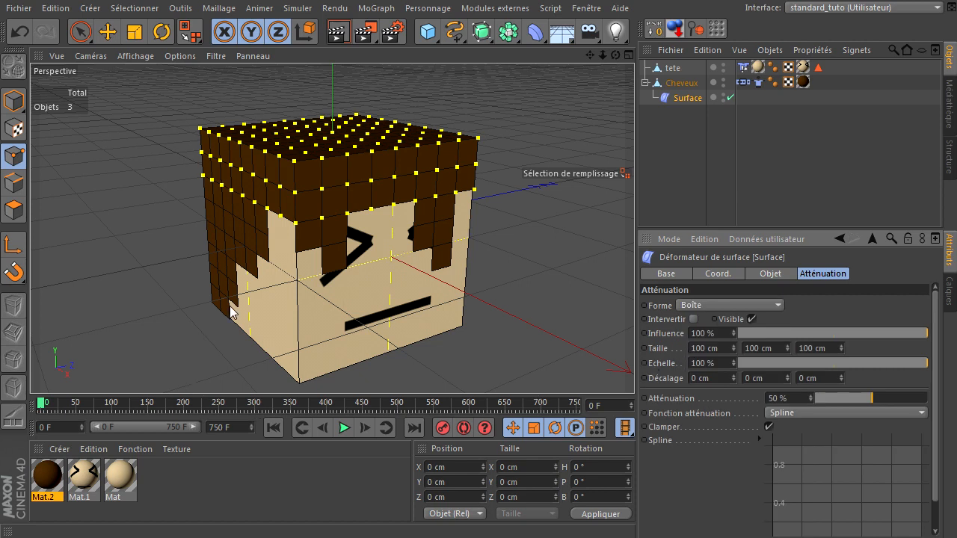
# In model mode, raise the Surface deformer along Y to about 70 cm.
pyautogui.click(13, 99)
pyautogui.click(81, 31)
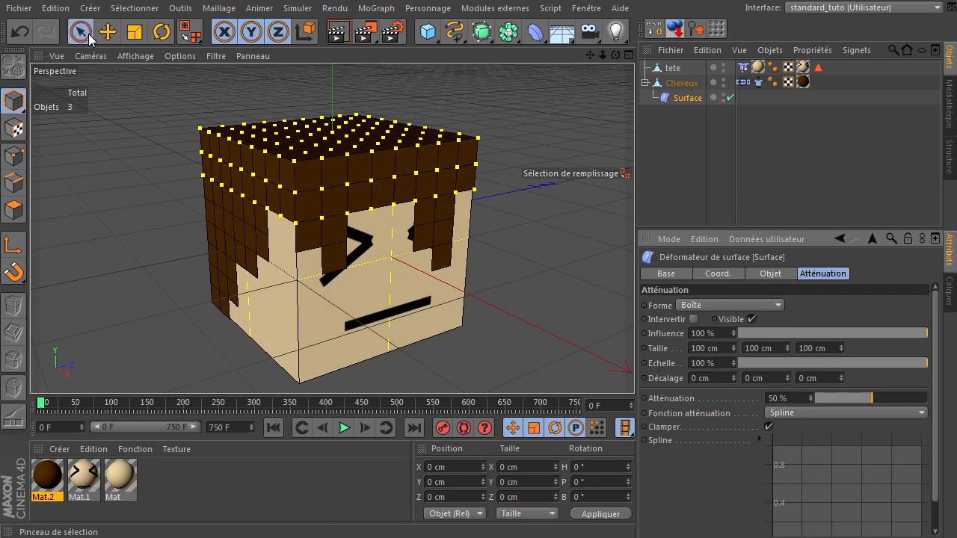
pyautogui.moveTo(331, 145); pyautogui.dragTo(357, 82)
pyautogui.scroll(-3, 356, 203)
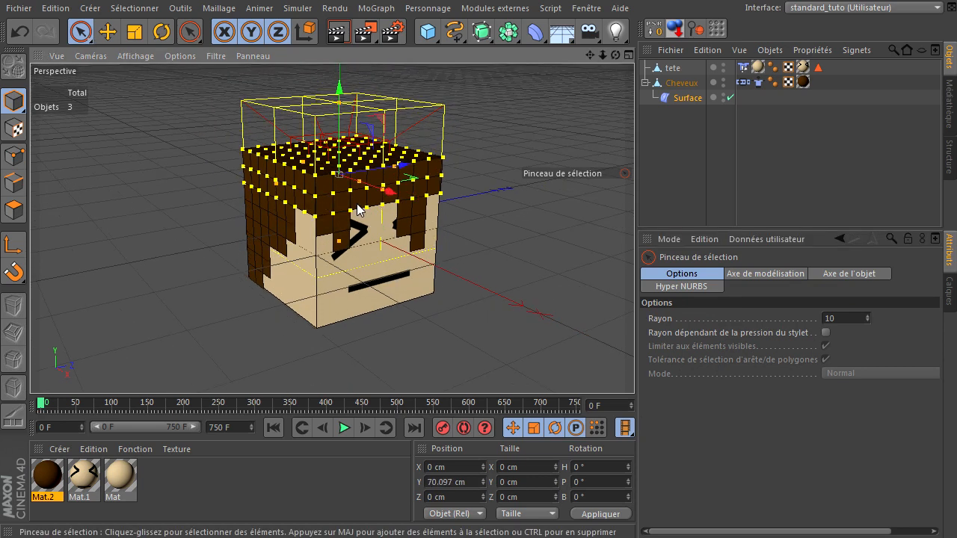
# Reduce the Surface deformer's Atténuation to 8 % and enlarge its falloff box to about 109 cm on X and Z.
pyautogui.click(696, 95)
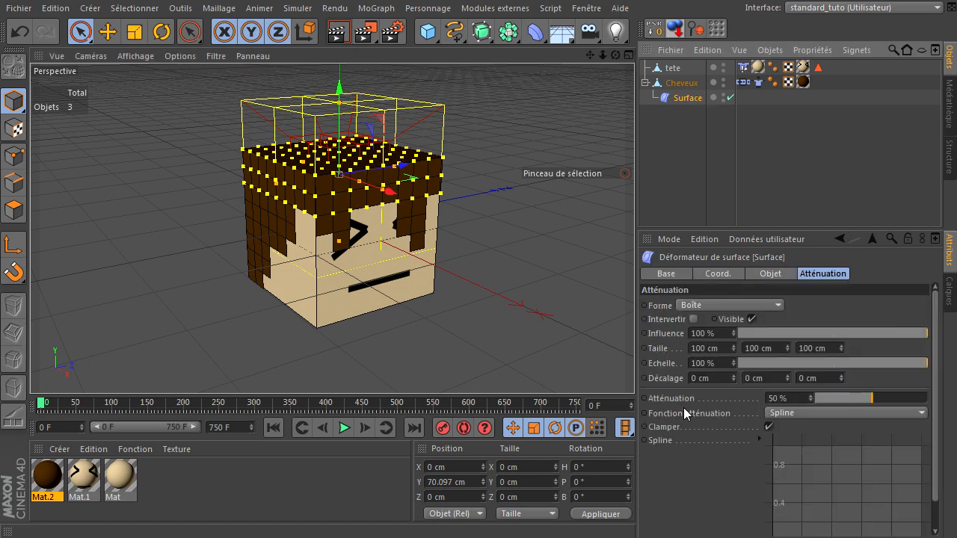
pyautogui.moveTo(875, 398); pyautogui.dragTo(825, 398)
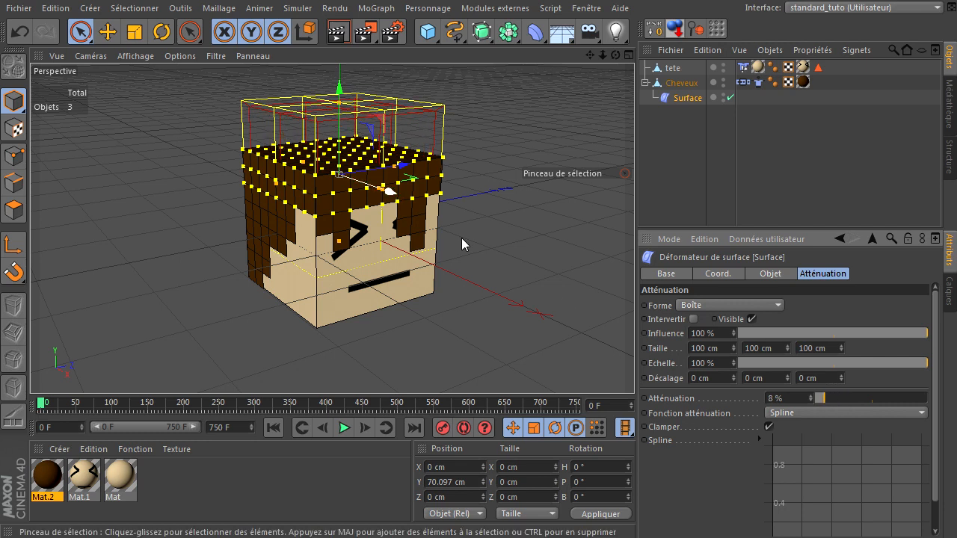
pyautogui.scroll(2, 358, 206)
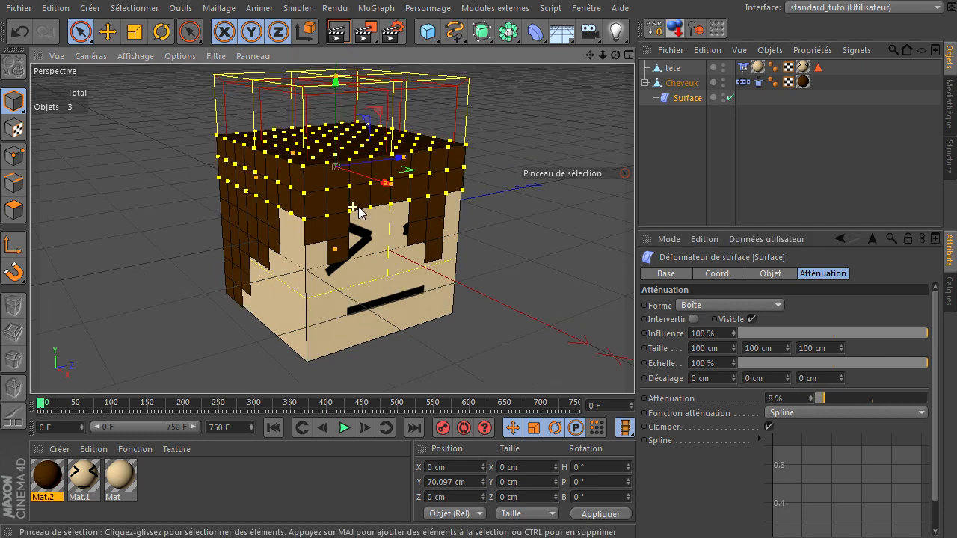
pyautogui.moveTo(406, 156); pyautogui.dragTo(396, 191)
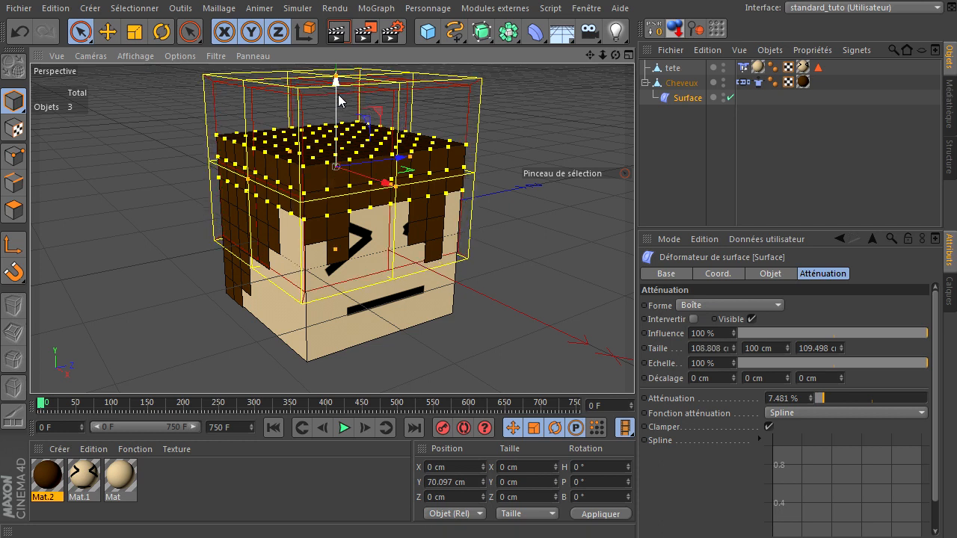
# Raise the Surface deformer to about 145.7 cm on Y so its box encloses only the upper hair rows, checking from several sides.
pyautogui.moveTo(338, 90)
pyautogui.mouseDown()
pyautogui.moveTo(338, 75)
pyautogui.moveTo(710, 367)
pyautogui.moveTo(336, 77)
pyautogui.mouseUp()
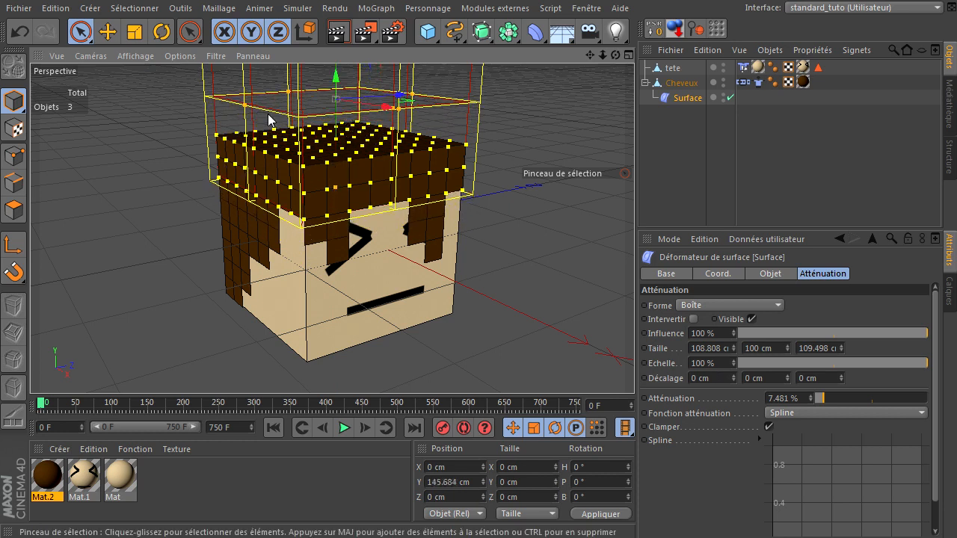
pyautogui.moveTo(614, 55); pyautogui.dragTo(634, 366)
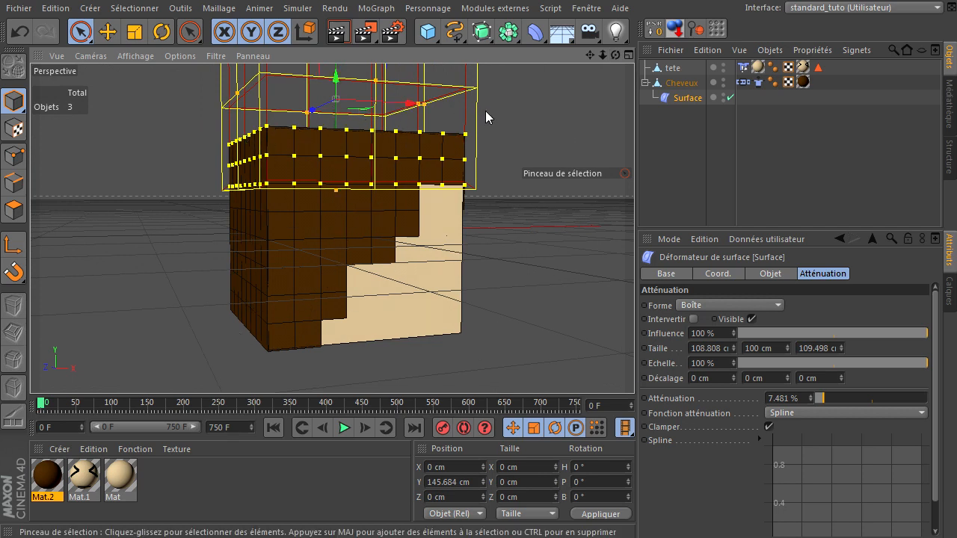
pyautogui.moveTo(614, 56); pyautogui.dragTo(634, 366)
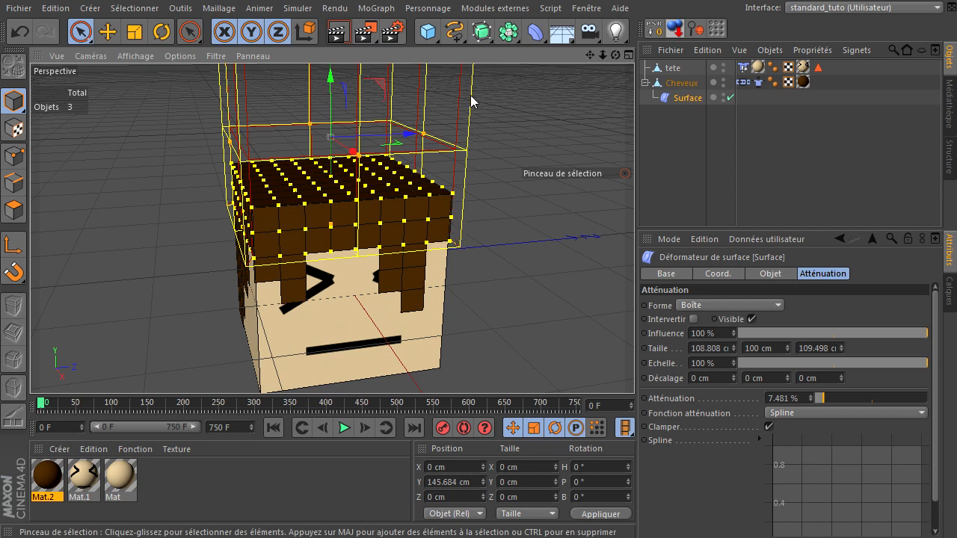
pyautogui.moveTo(614, 55); pyautogui.dragTo(634, 366)
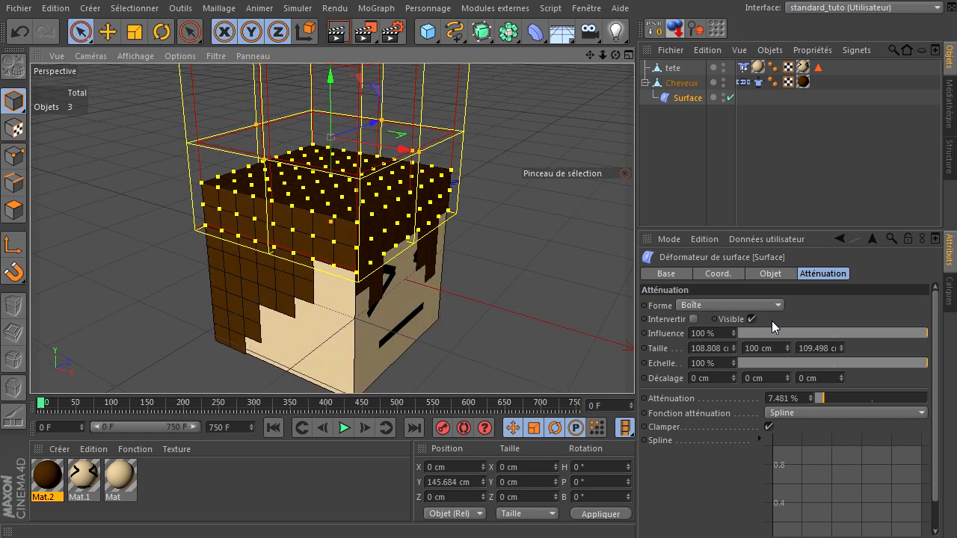
# Set the falloff box's Atténuation to 6 % and widen the box to about 111 cm on X.
pyautogui.moveTo(824, 401); pyautogui.dragTo(819, 399)
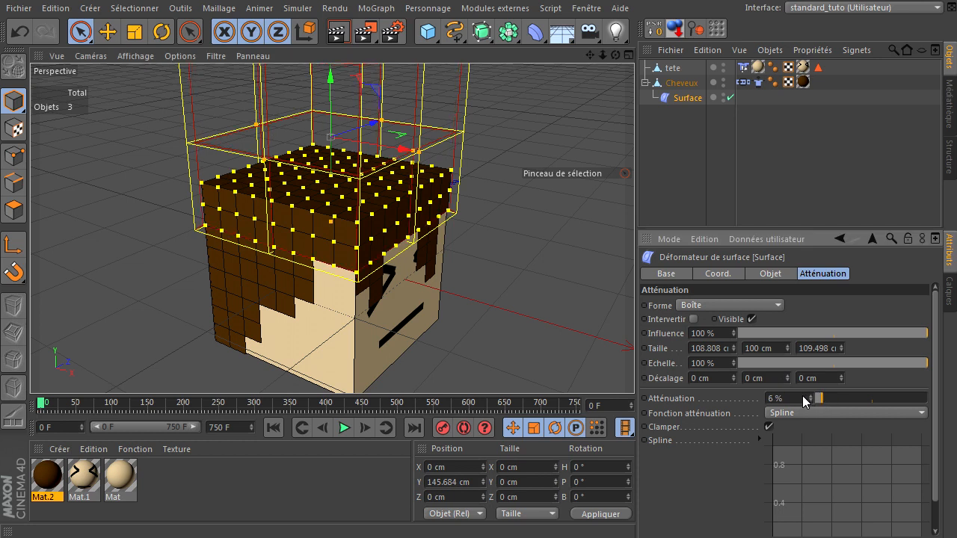
pyautogui.moveTo(424, 163); pyautogui.dragTo(420, 155)
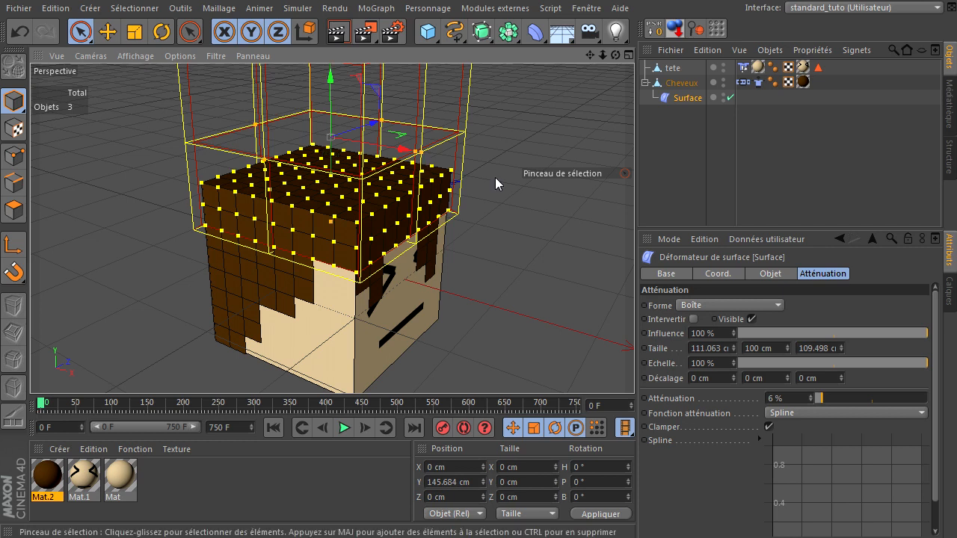
pyautogui.moveTo(614, 56); pyautogui.dragTo(494, 193)
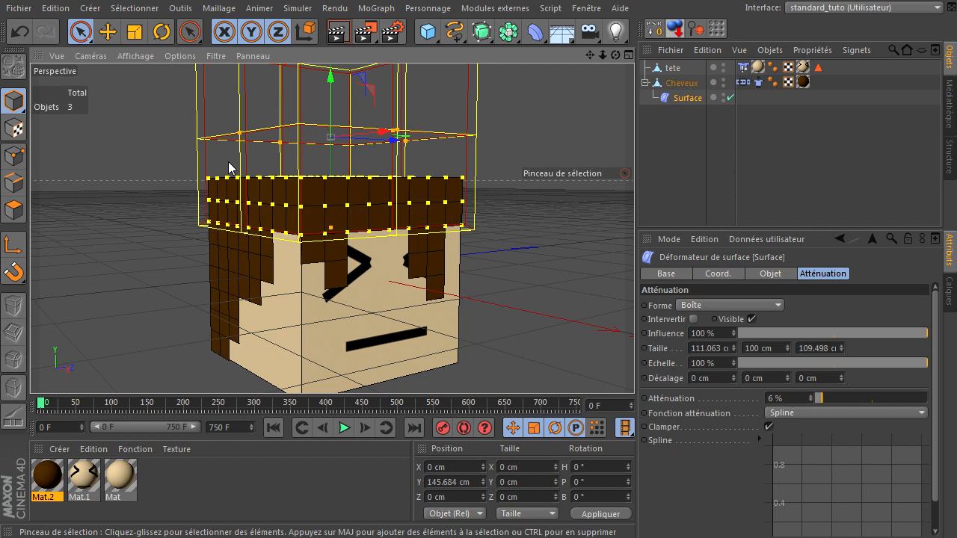
# Hide the Surface deformer in the viewport, then test the hair simulation and return to frame 0.
pyautogui.click(723, 96)
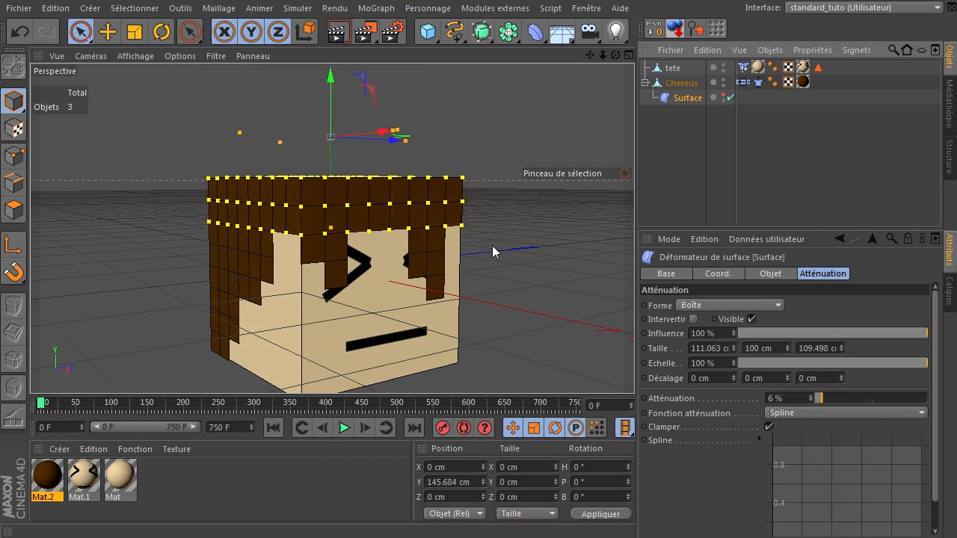
pyautogui.click(560, 165)
pyautogui.moveTo(602, 55)
pyautogui.mouseDown()
pyautogui.moveTo(634, 372)
pyautogui.moveTo(618, 374)
pyautogui.moveTo(633, 371)
pyautogui.moveTo(600, 58)
pyautogui.mouseUp()
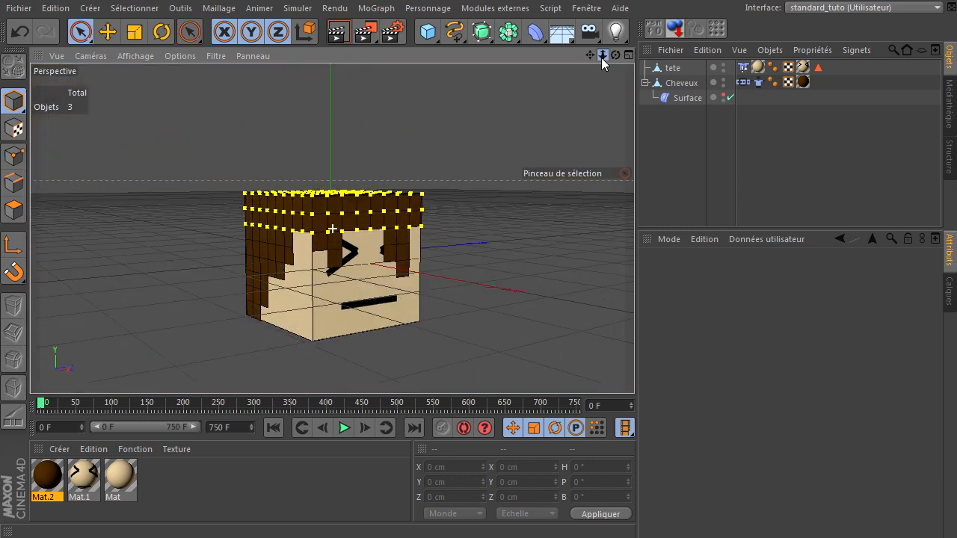
pyautogui.moveTo(634, 366); pyautogui.dragTo(588, 56)
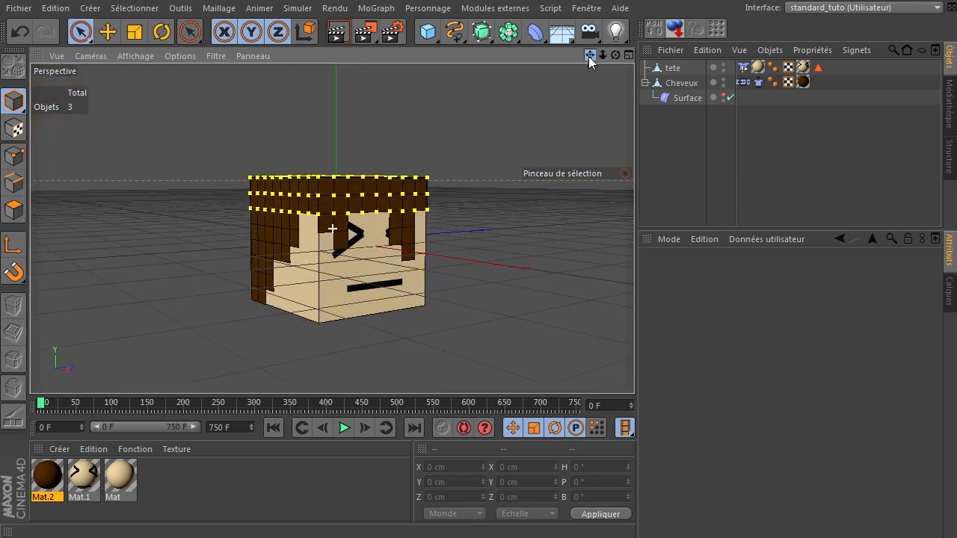
pyautogui.click(344, 428)
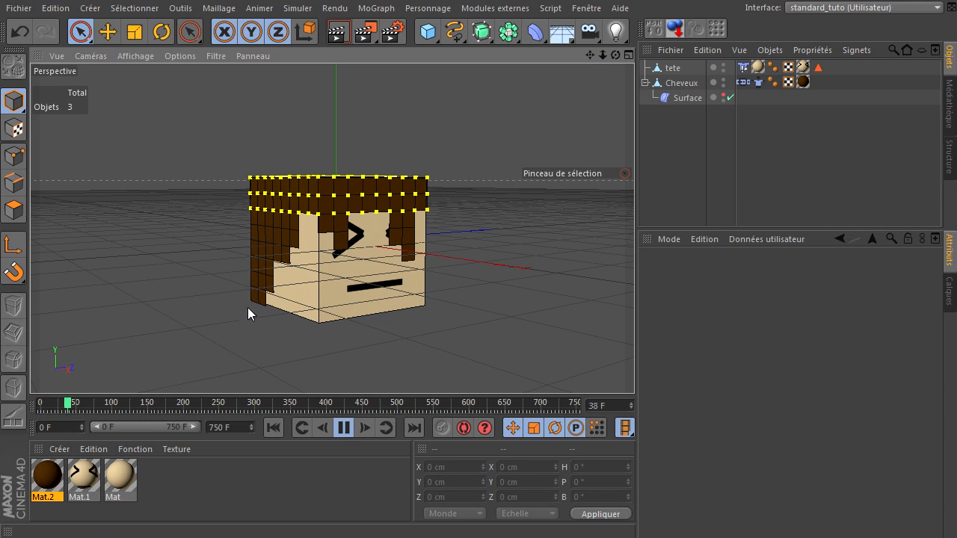
pyautogui.click(272, 428)
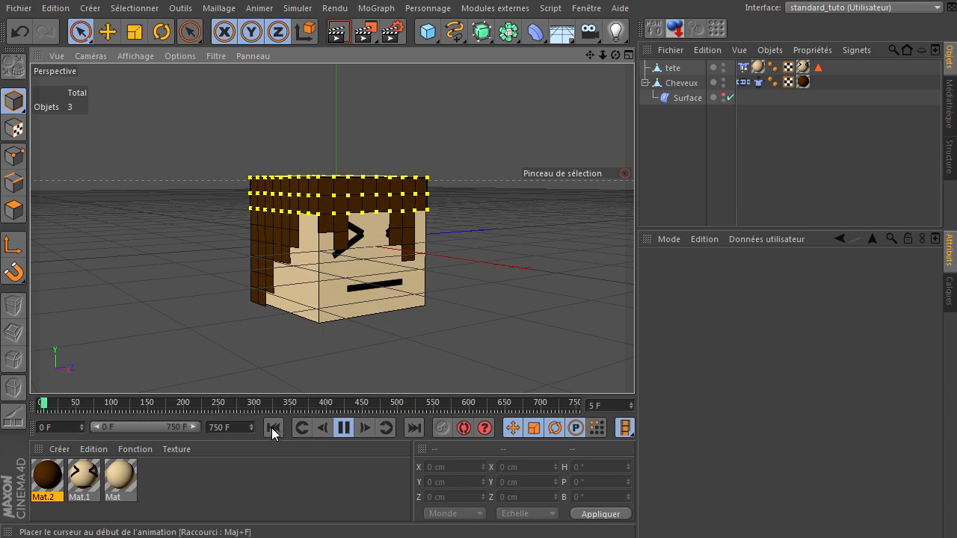
pyautogui.click(273, 427)
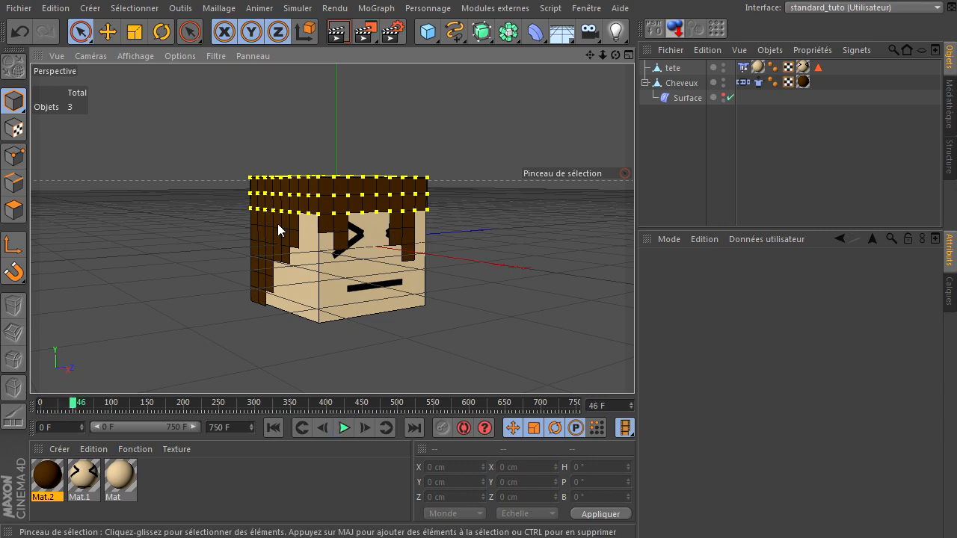
pyautogui.click(278, 431)
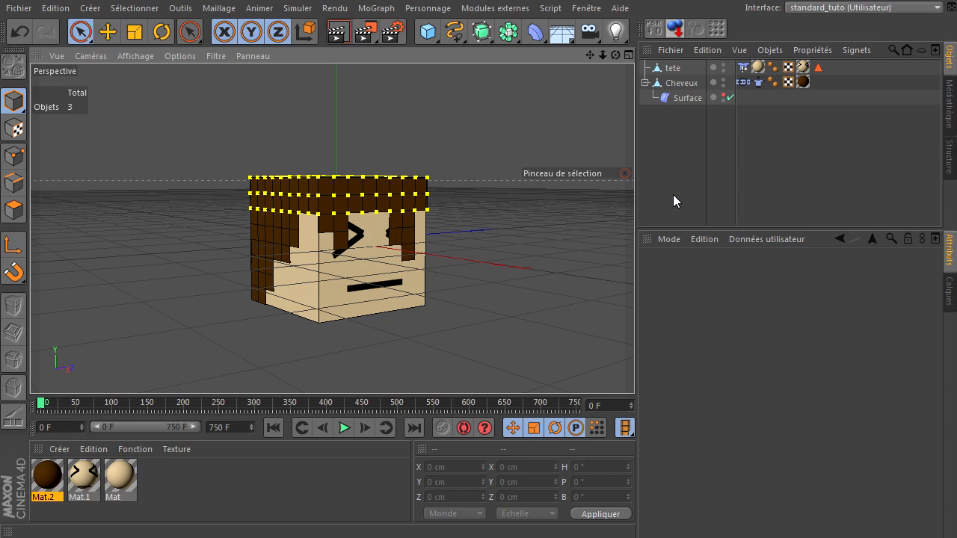
# Add a NURBS Tissu object and place the Cheveux hair, with its Surface deformer, inside it.
pyautogui.scroll(3, 317, 315)
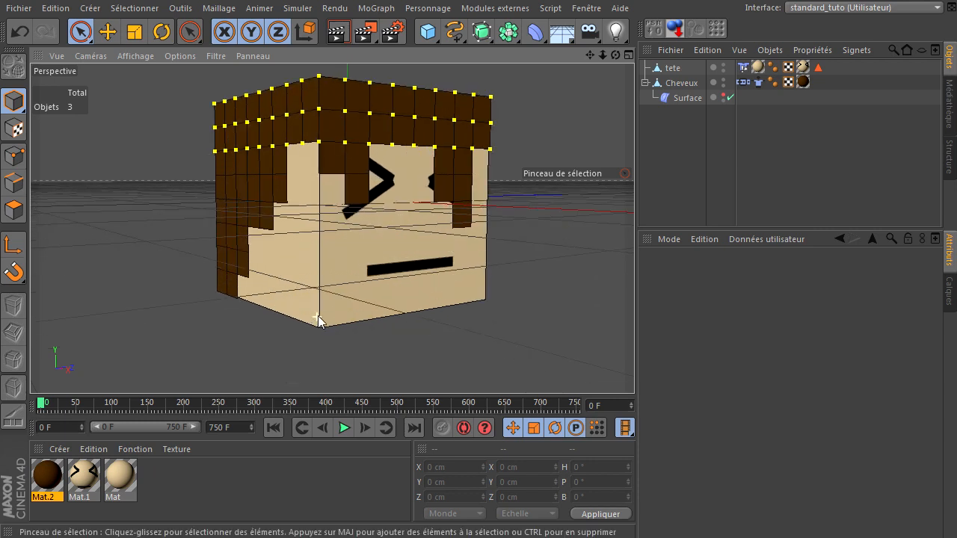
pyautogui.moveTo(614, 56); pyautogui.dragTo(633, 366)
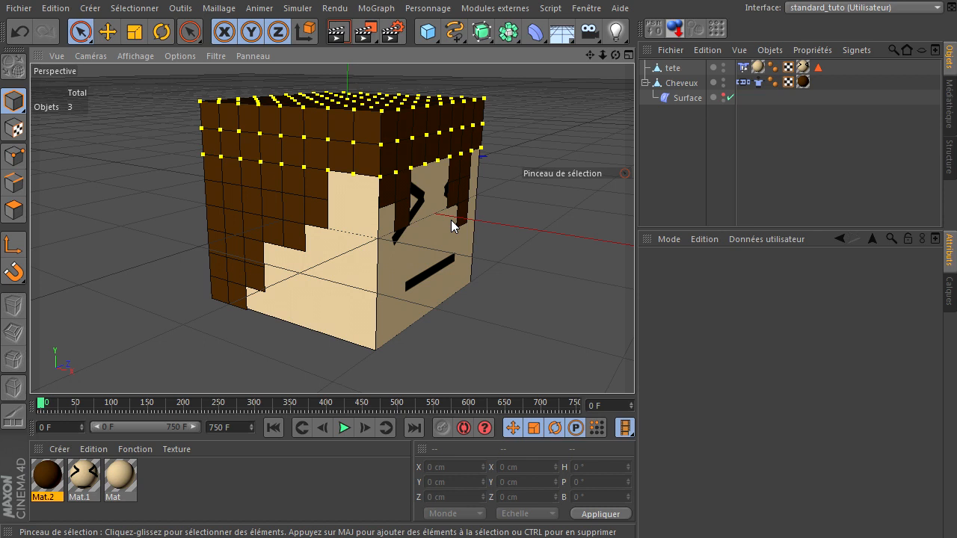
pyautogui.click(307, 8)
pyautogui.moveTo(299, 31)
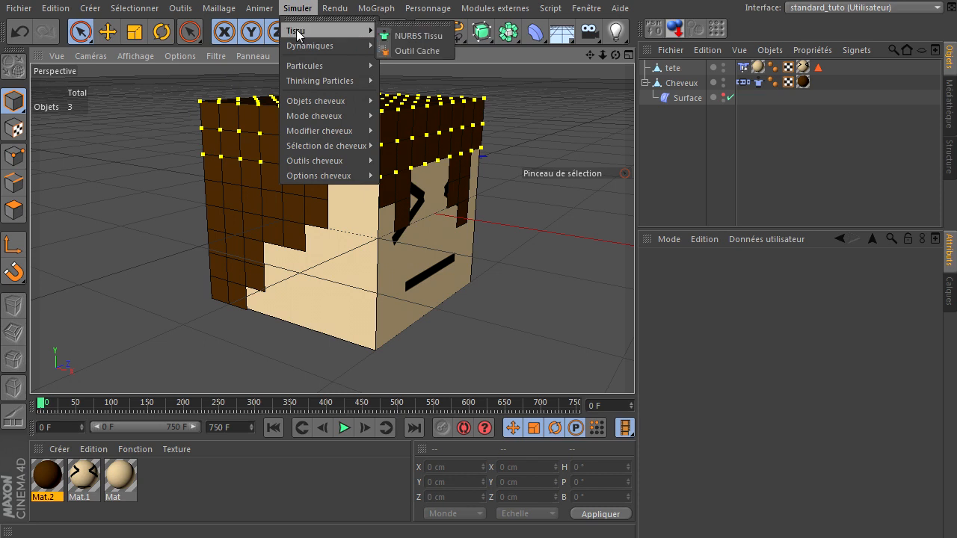
pyautogui.click(421, 34)
pyautogui.click(683, 98)
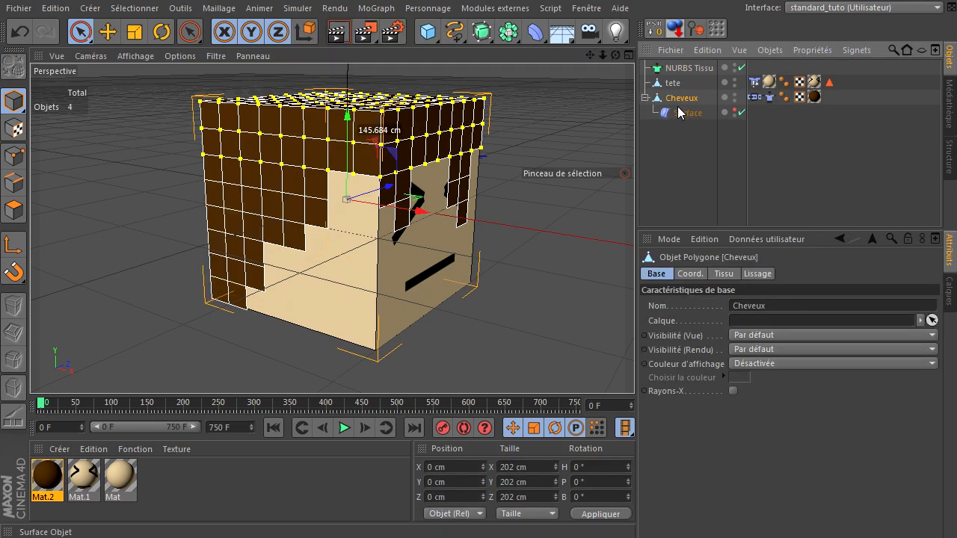
pyautogui.moveTo(703, 81); pyautogui.dragTo(703, 69)
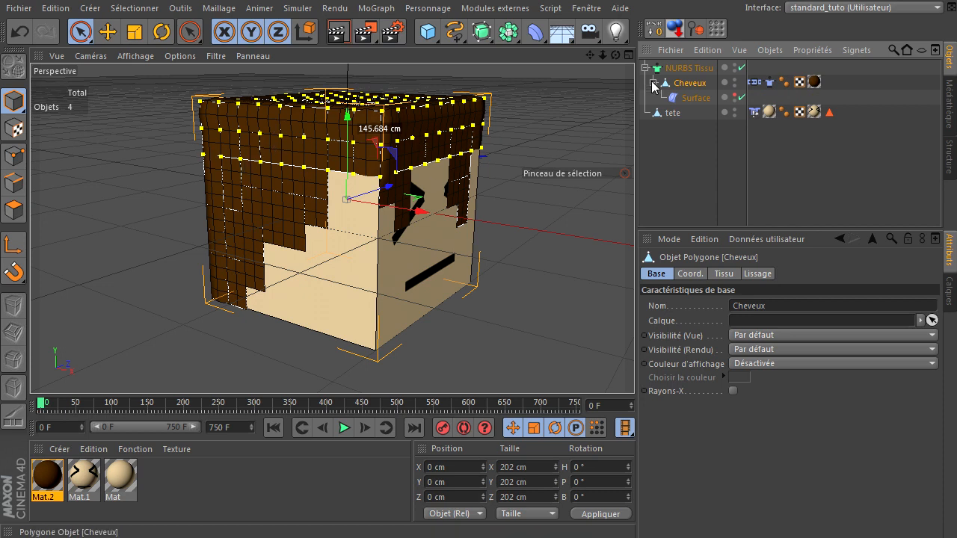
pyautogui.moveTo(634, 367); pyautogui.dragTo(285, 521)
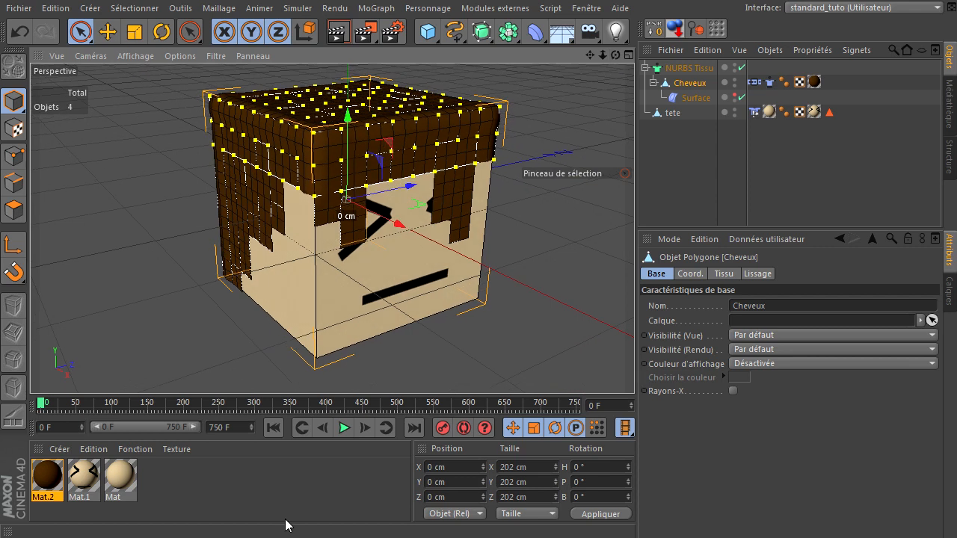
# Give the hair thickness by setting NURBS Tissu to 0 subdivisions and an Epaisseur of 10 cm.
pyautogui.click(688, 68)
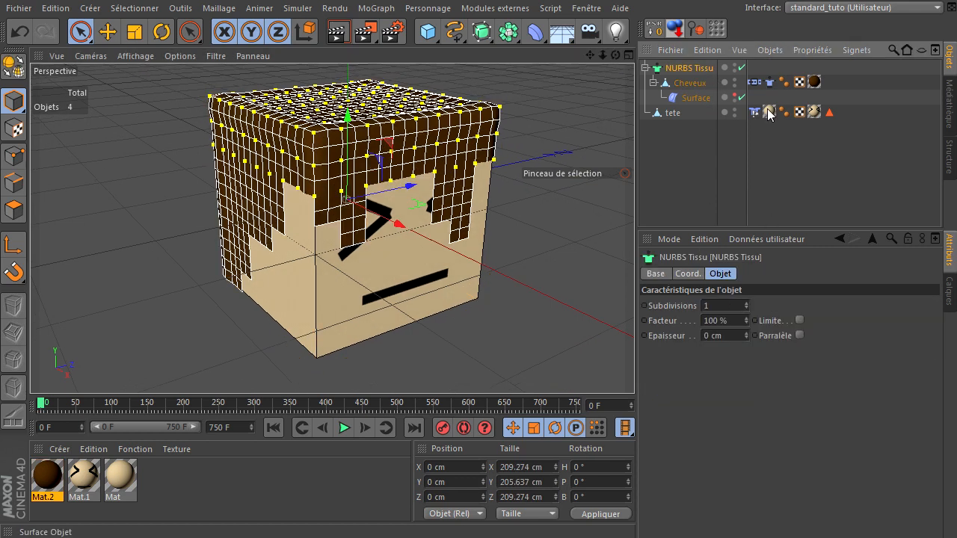
pyautogui.doubleClick(710, 305)
pyautogui.press('Return')
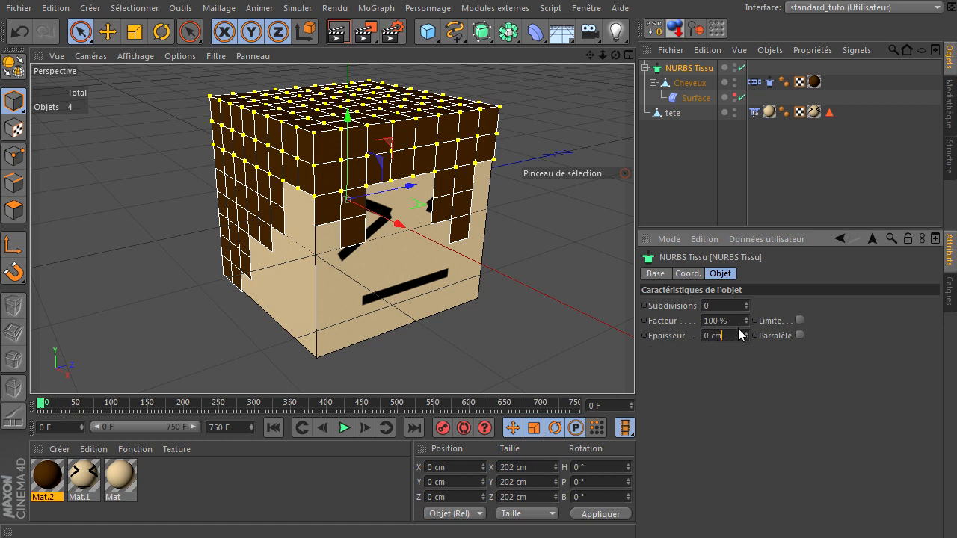
pyautogui.moveTo(733, 332); pyautogui.dragTo(598, 332)
pyautogui.write('10')
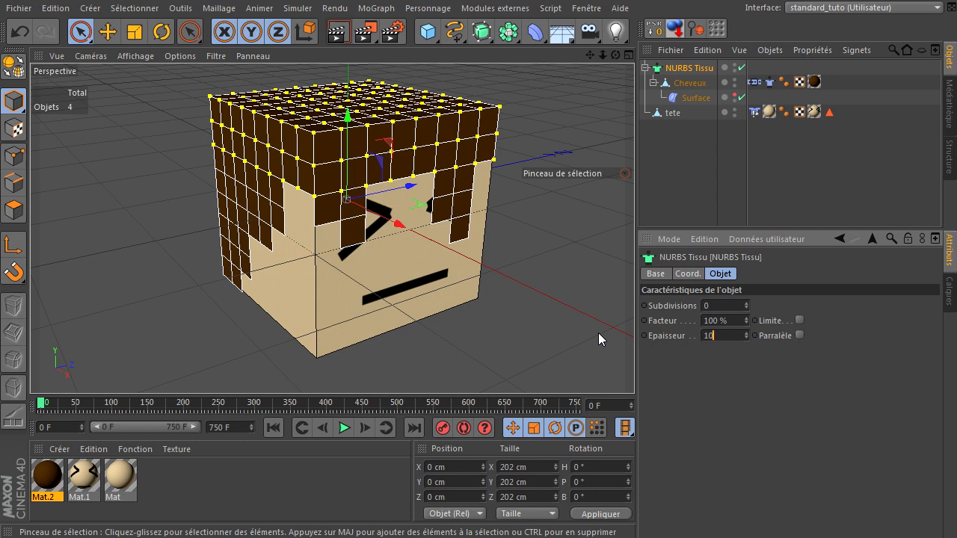
pyautogui.press('Return')
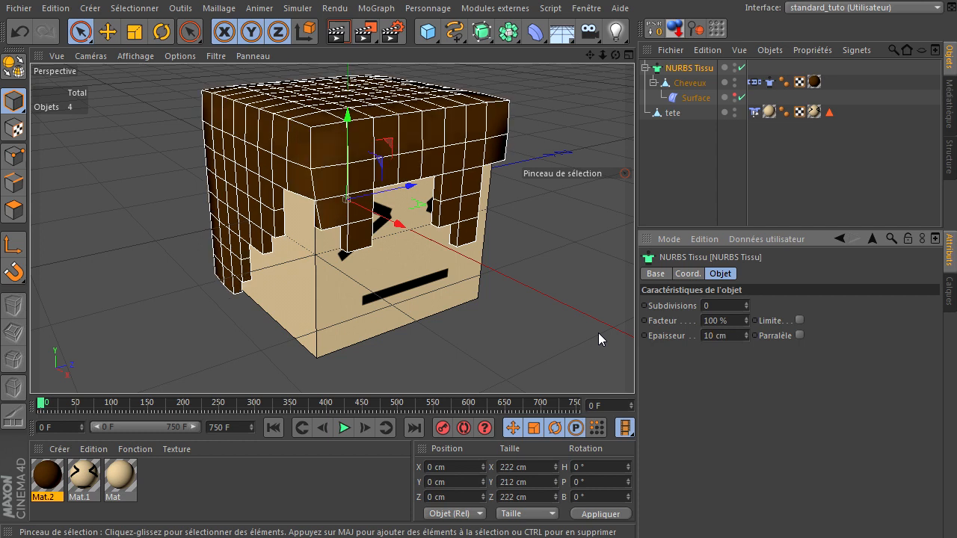
pyautogui.click(670, 183)
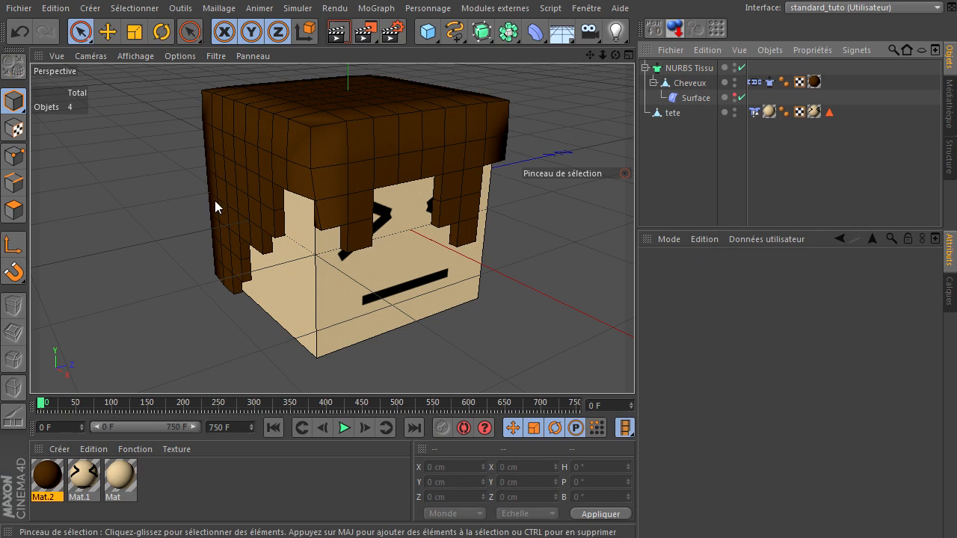
# Set the hair's Lissage smoothing angle to 62° after trying other values, so its blocky faces shade flat.
pyautogui.moveTo(614, 56); pyautogui.dragTo(634, 366)
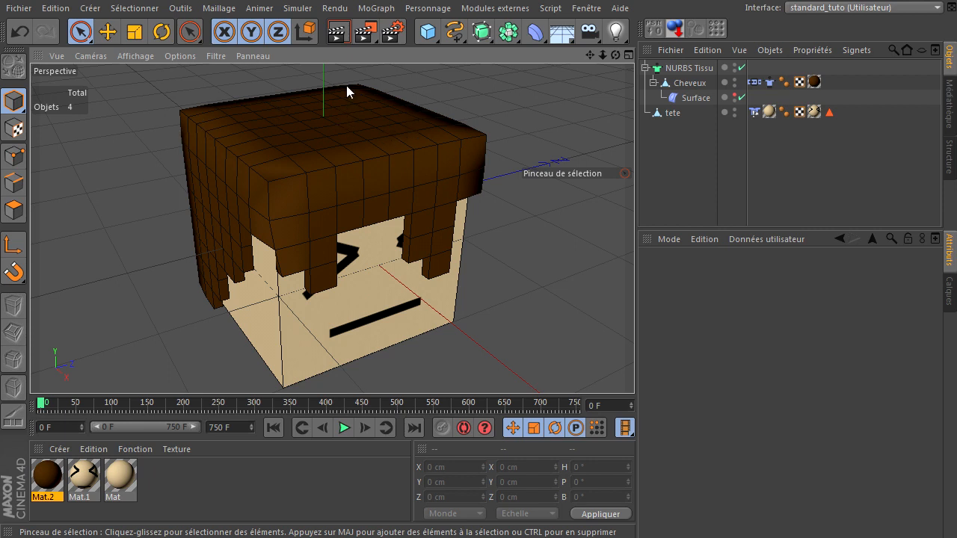
pyautogui.click(784, 83)
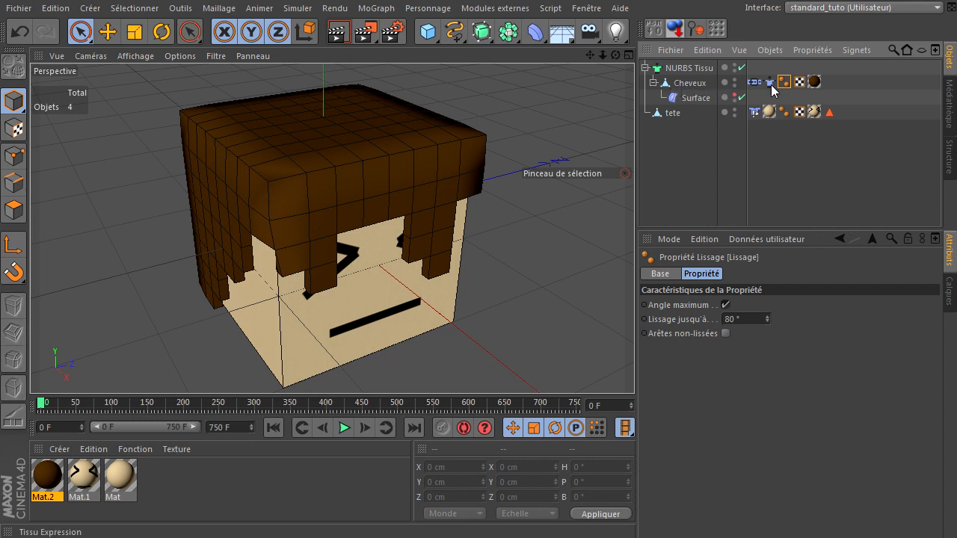
pyautogui.click(767, 322)
pyautogui.click(767, 322)
pyautogui.click(767, 322)
pyautogui.click(767, 323)
pyautogui.click(766, 322)
pyautogui.click(766, 322)
pyautogui.click(767, 322)
pyautogui.click(767, 323)
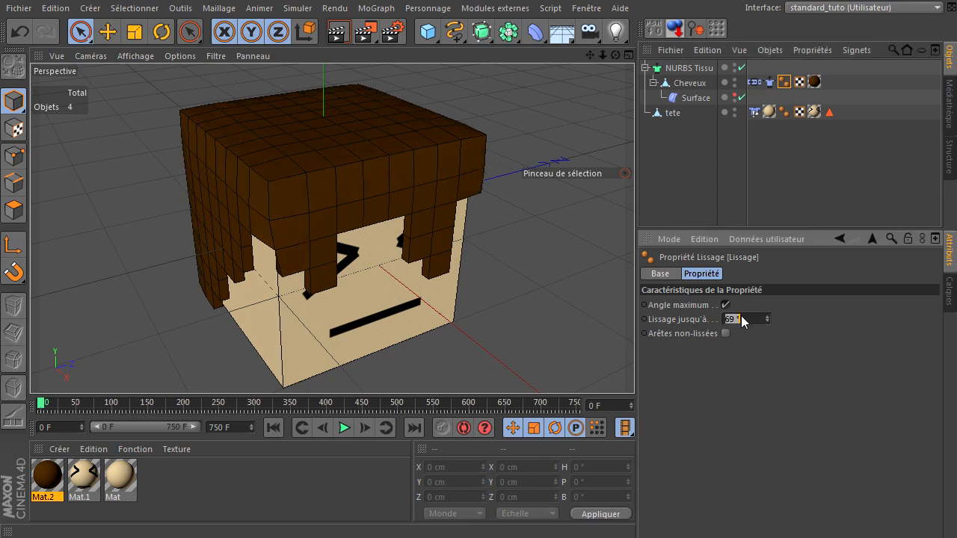
pyautogui.write('90')
pyautogui.press('Return')
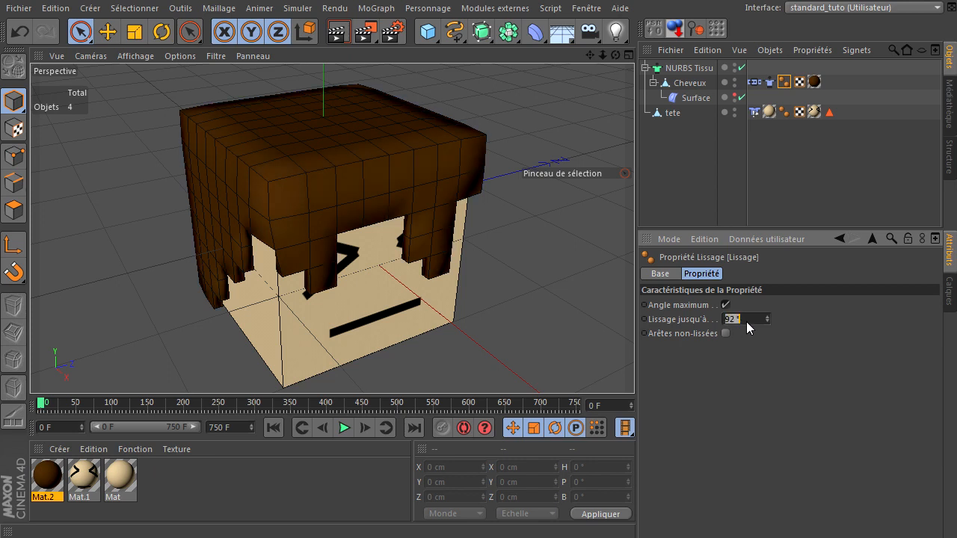
pyautogui.press('Return')
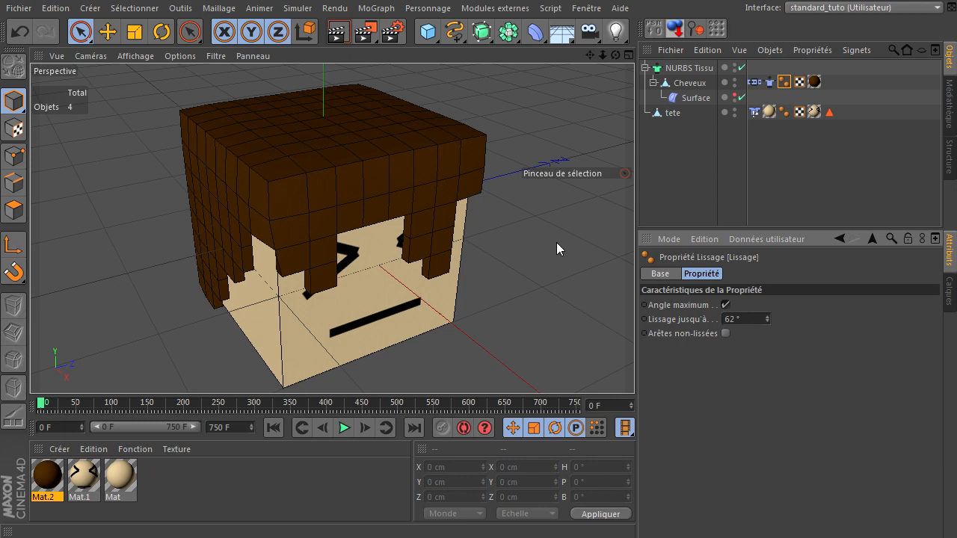
# Inspect the thickened hair from several angles, play the cloth simulation, and return to frame 0.
pyautogui.moveTo(615, 55); pyautogui.dragTo(633, 368)
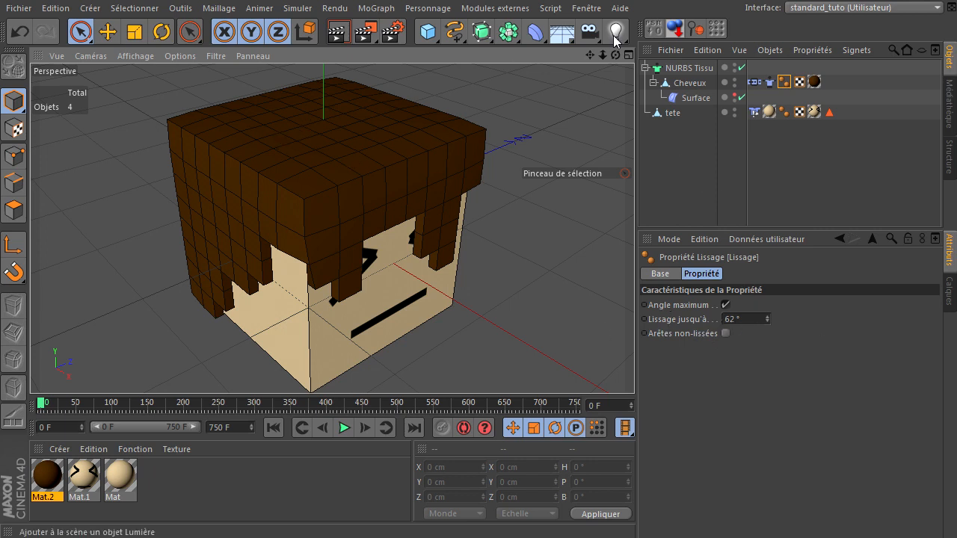
pyautogui.moveTo(615, 57); pyautogui.dragTo(637, 367)
pyautogui.click(342, 432)
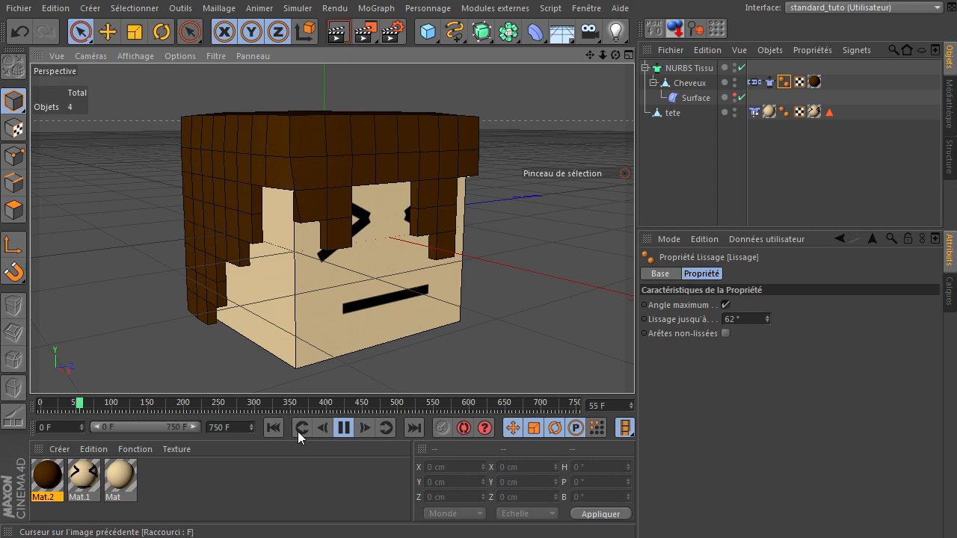
pyautogui.click(272, 429)
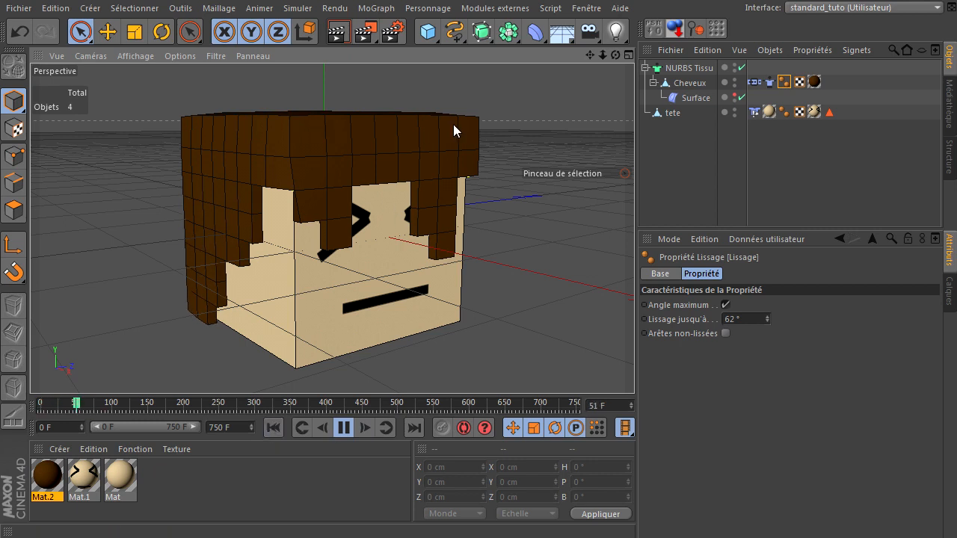
pyautogui.click(343, 428)
pyautogui.click(272, 429)
# Review the hair's cloth tag, including its Habillage settings and the fixed points around the head.
pyautogui.click(771, 84)
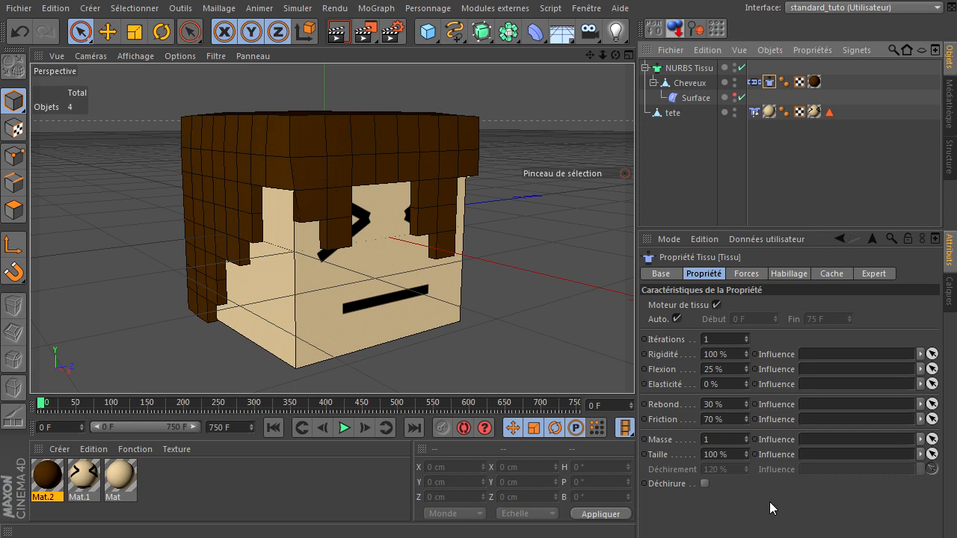
pyautogui.click(798, 273)
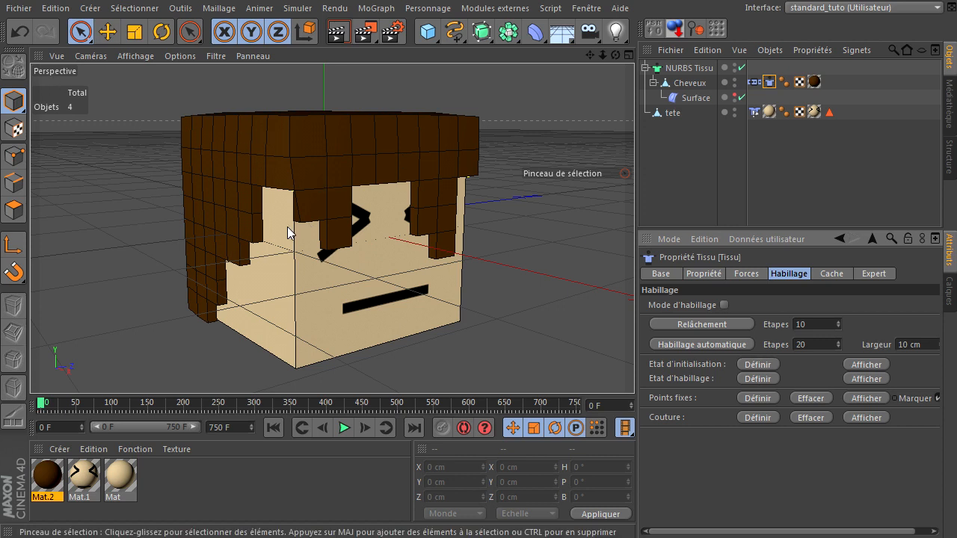
pyautogui.moveTo(616, 60)
pyautogui.mouseDown()
pyautogui.moveTo(634, 369)
pyautogui.moveTo(608, 68)
pyautogui.mouseUp()
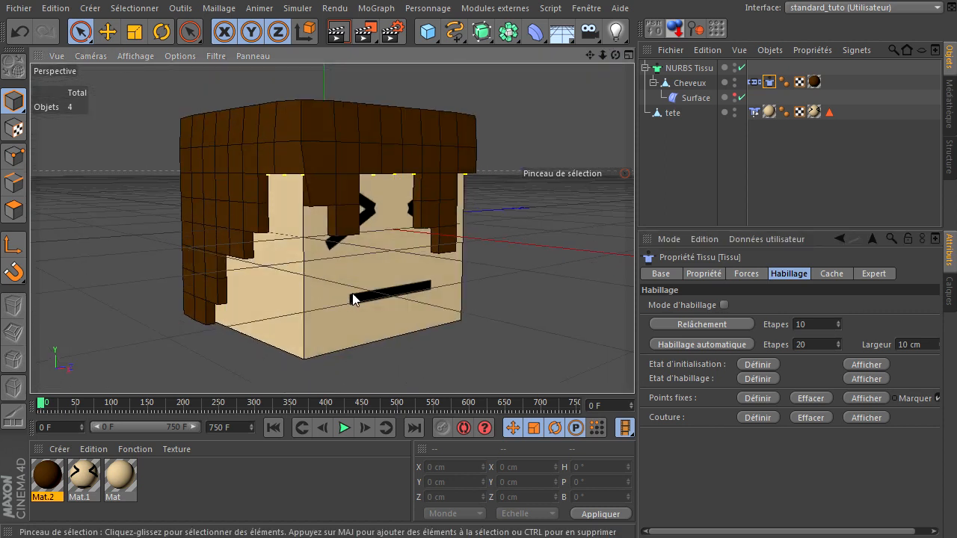
# Hide the NURBS Tissu hair in the viewport and ready the tete head for rotation.
pyautogui.click(734, 65)
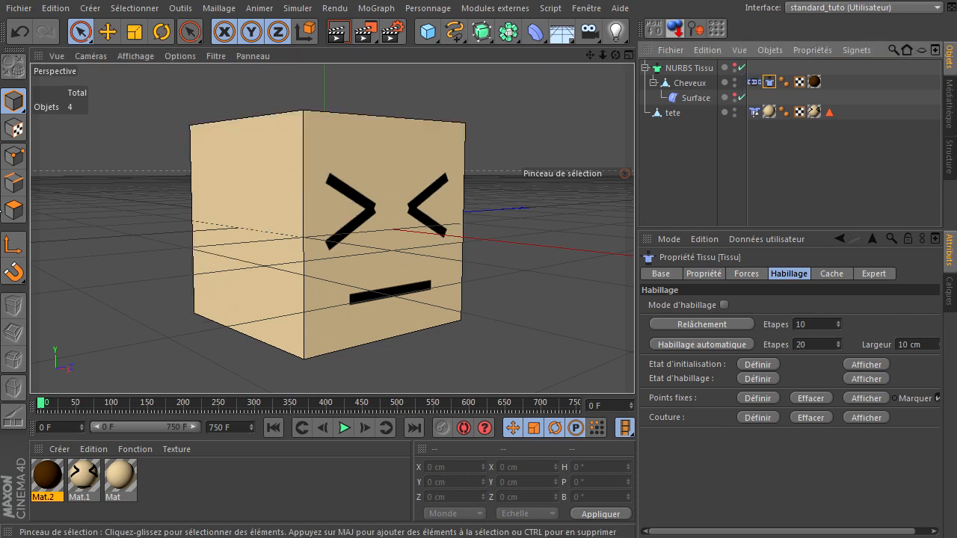
pyautogui.click(671, 113)
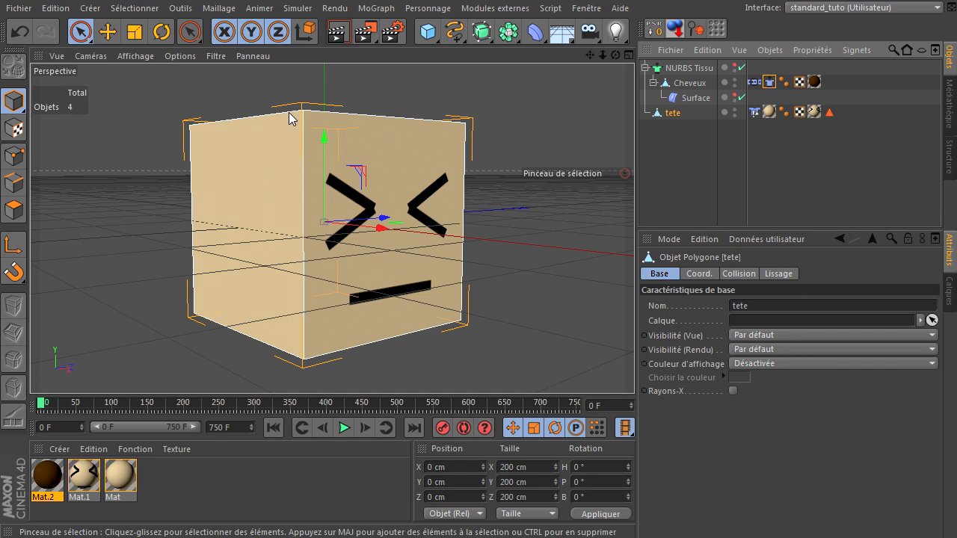
pyautogui.click(159, 31)
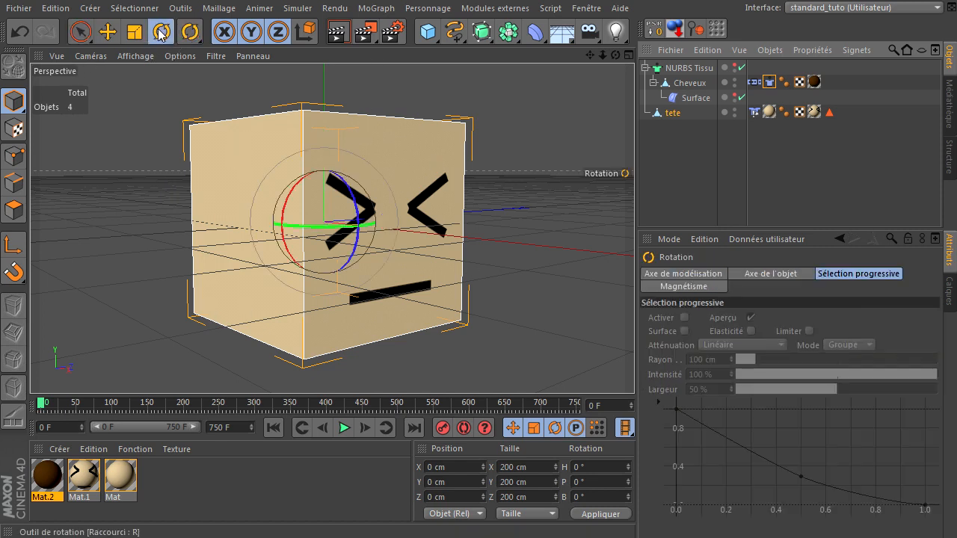
pyautogui.click(666, 113)
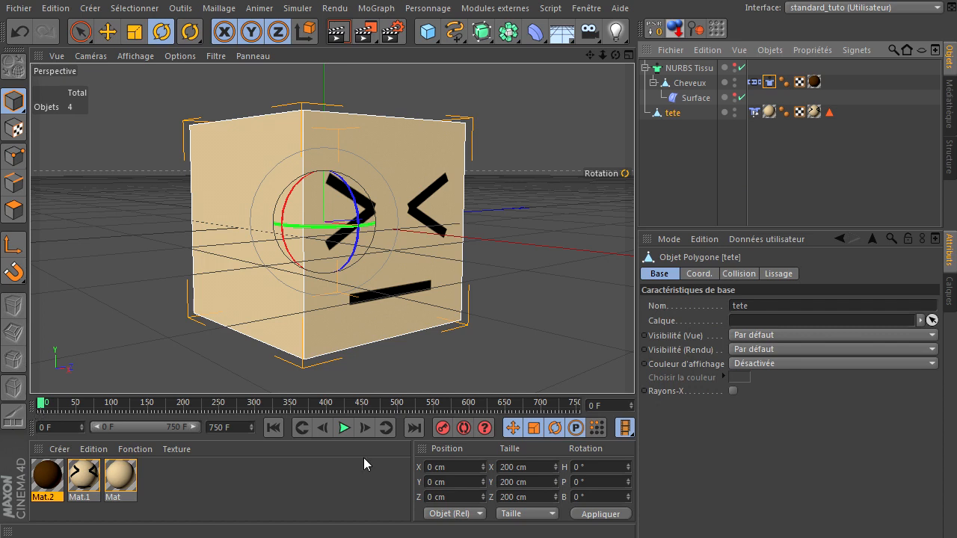
# Restrict keyframe recording to rotation by disabling the position, scale and parameter tracks.
pyautogui.click(575, 429)
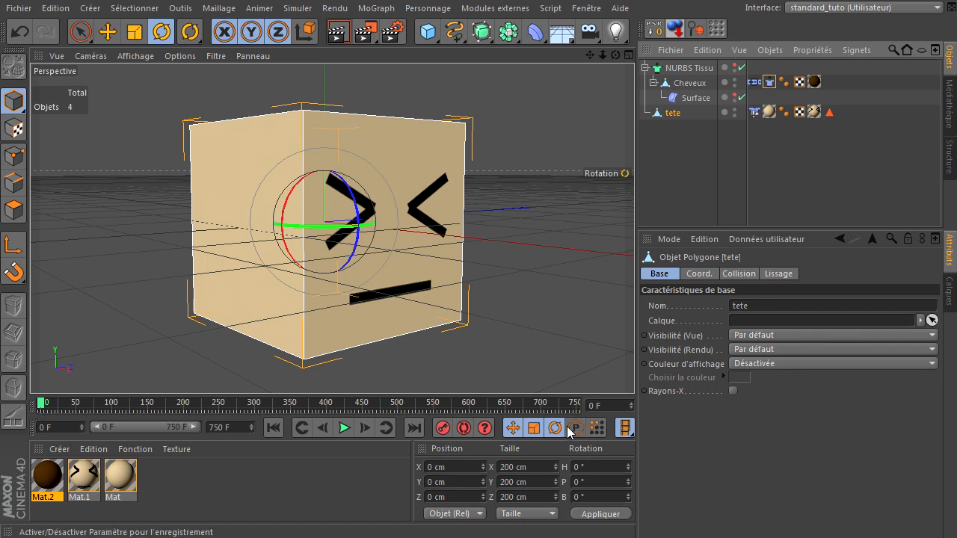
pyautogui.click(533, 428)
pyautogui.click(512, 428)
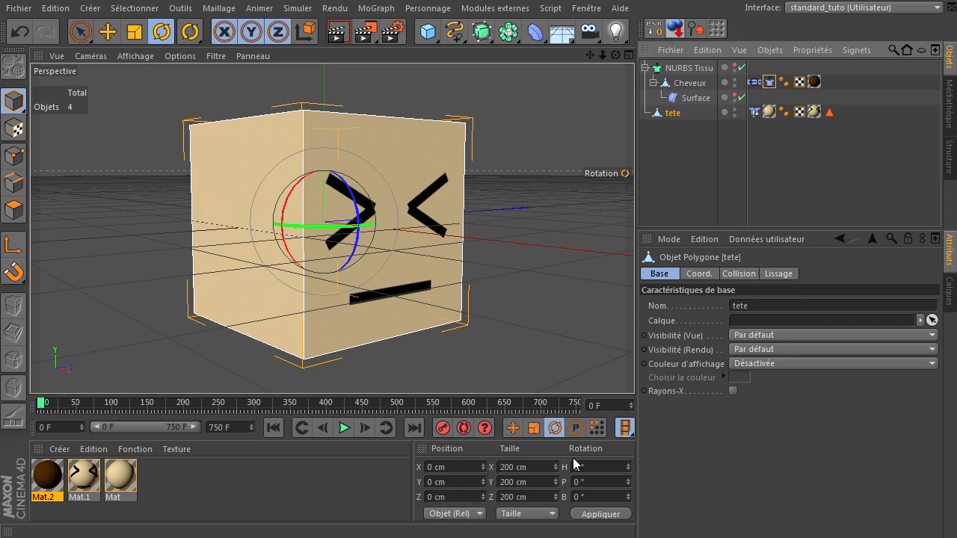
pyautogui.click(513, 428)
pyautogui.click(575, 427)
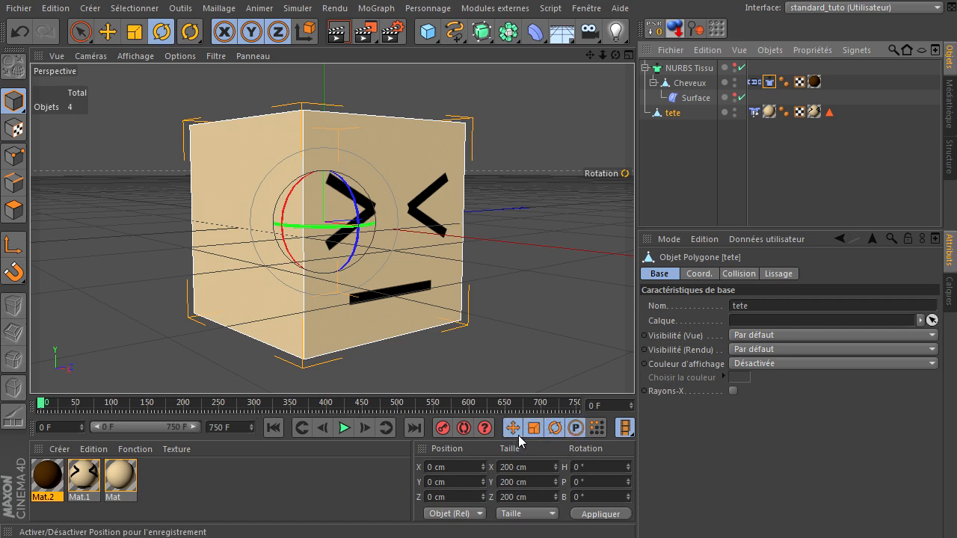
pyautogui.click(513, 428)
pyautogui.click(576, 427)
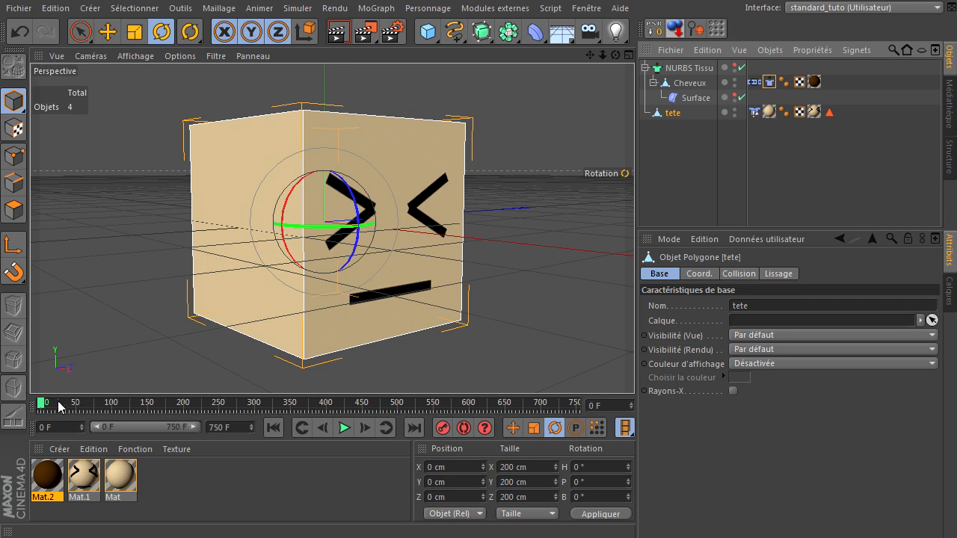
# Advance the animation to frame 32, rotate the head to a heading of about 24.8°, and record a rotation key.
pyautogui.click(344, 428)
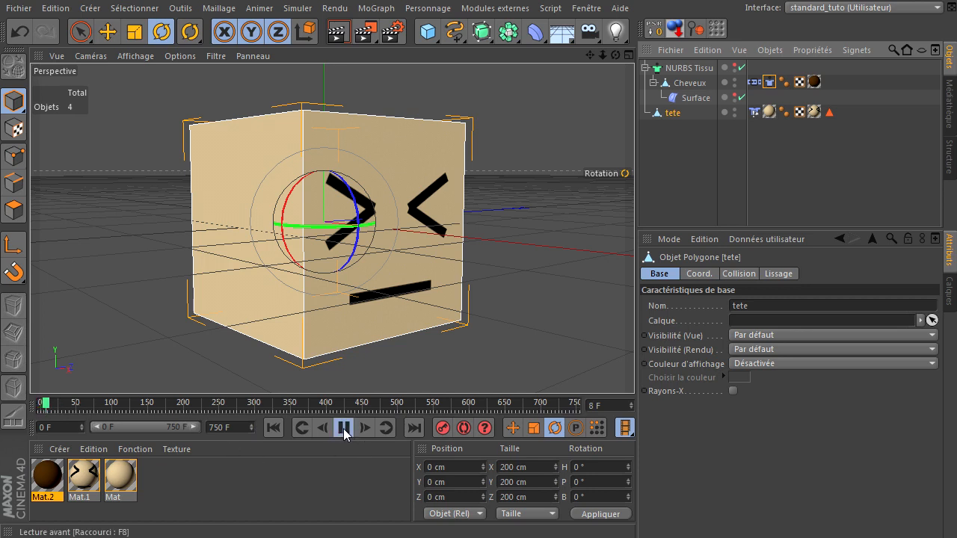
pyautogui.click(343, 429)
pyautogui.moveTo(305, 229); pyautogui.dragTo(359, 225)
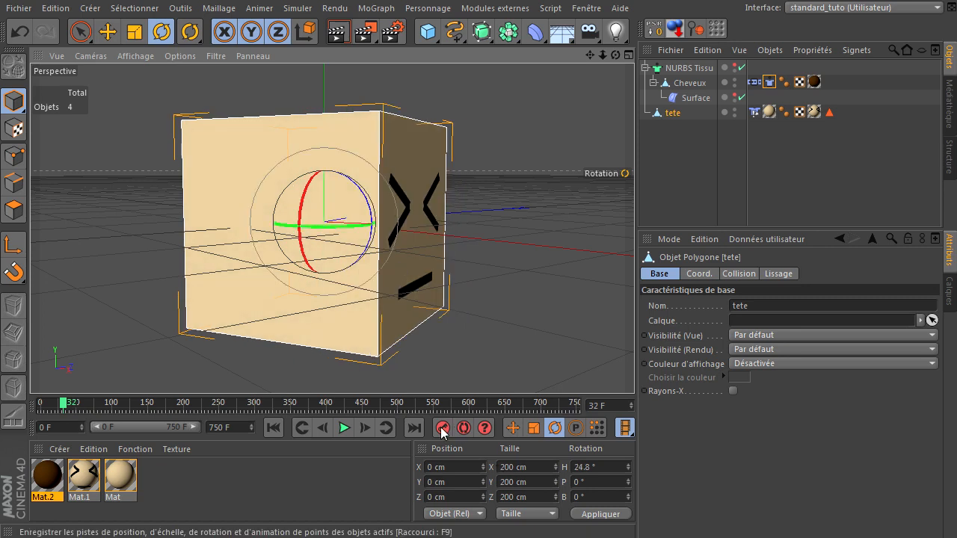
# Record head rotation keys with a heading of about -27.2° at frame 67 and 4° at frame 96.
pyautogui.click(344, 428)
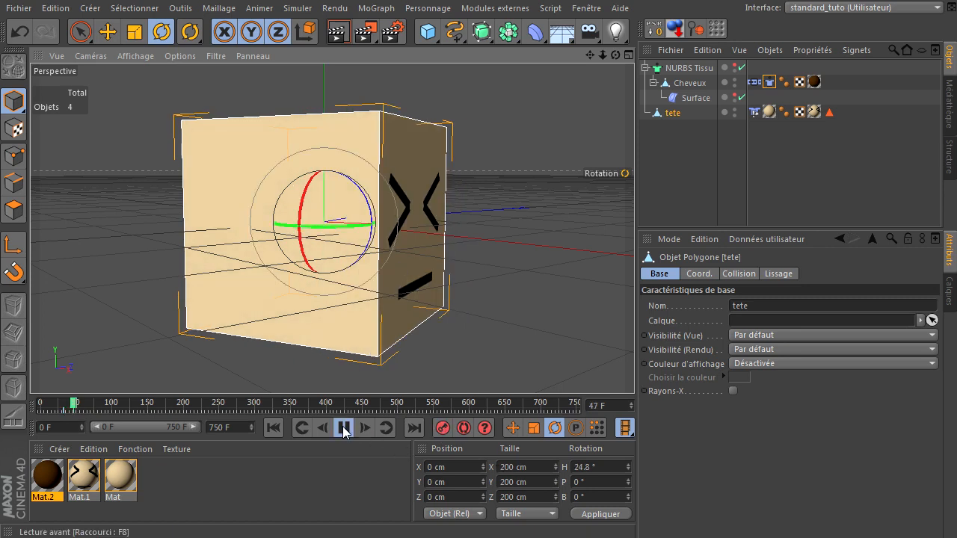
pyautogui.click(344, 428)
pyautogui.moveTo(336, 230); pyautogui.dragTo(235, 248)
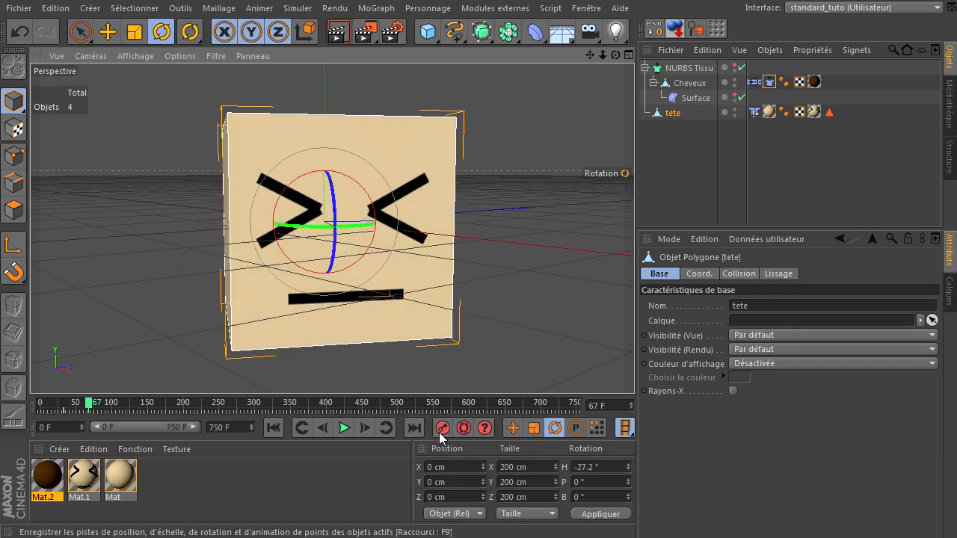
pyautogui.click(343, 428)
pyautogui.moveTo(299, 225); pyautogui.dragTo(369, 234)
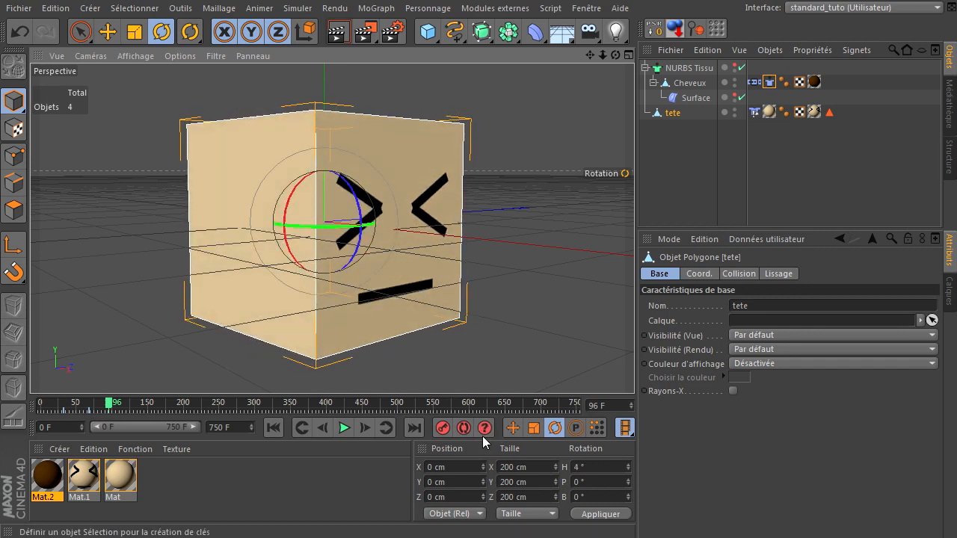
# Key sideways head tilts with a bank of about -19.15° at frame 124 and about 17.9° at frame 151.
pyautogui.click(343, 428)
pyautogui.moveTo(355, 218); pyautogui.dragTo(353, 192)
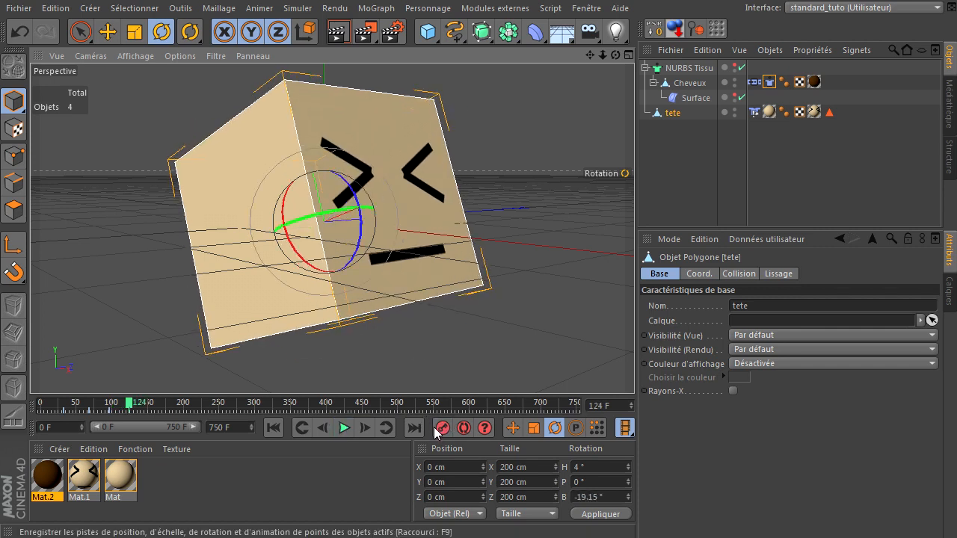
pyautogui.click(344, 428)
pyautogui.click(343, 428)
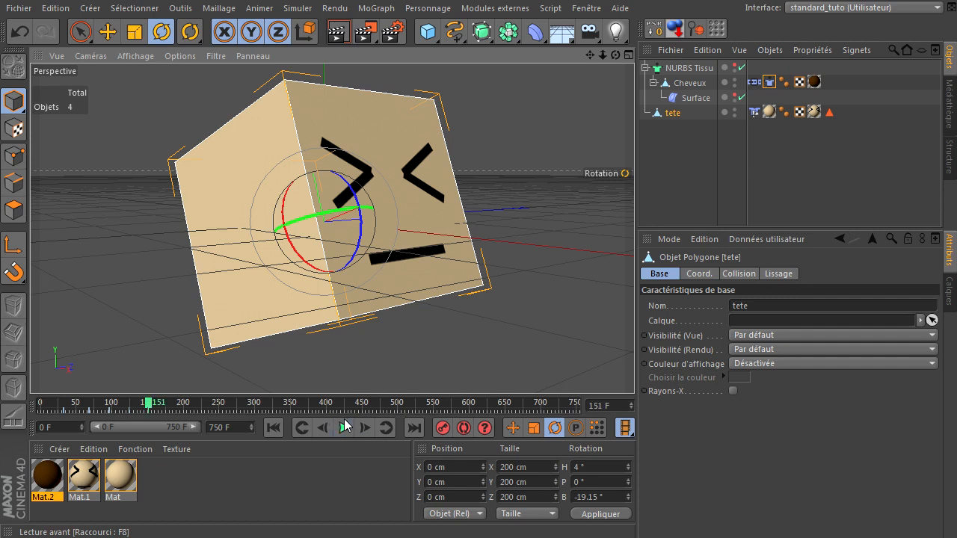
pyautogui.moveTo(360, 237); pyautogui.dragTo(360, 274)
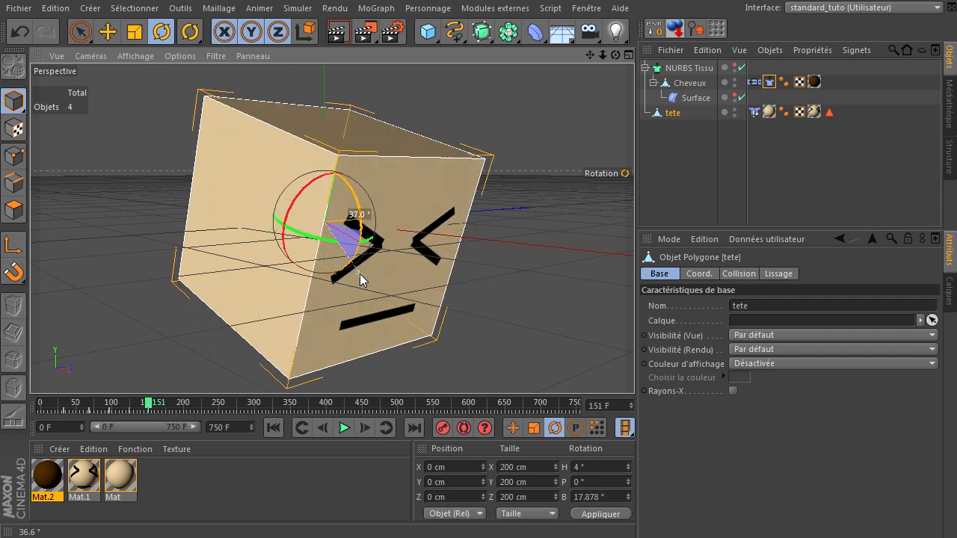
# Advance the animation past frame 151, tilt the head back towards upright, and record a rotation key.
pyautogui.click(343, 429)
pyautogui.moveTo(362, 237); pyautogui.dragTo(363, 214)
pyautogui.click(442, 429)
# Set the animation's start frame to -50, extend the preview range to it, and go to the first frame.
pyautogui.click(276, 428)
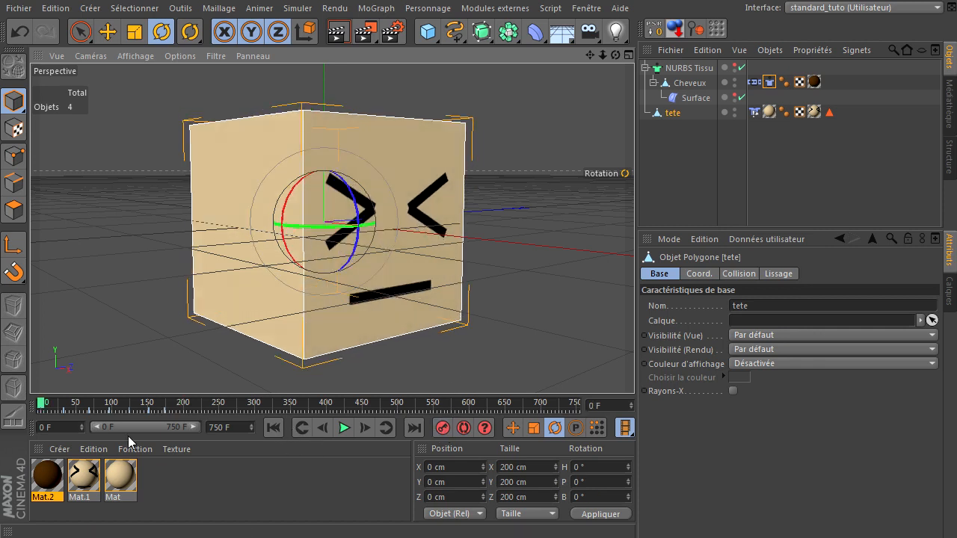
pyautogui.moveTo(56, 428); pyautogui.dragTo(2, 429)
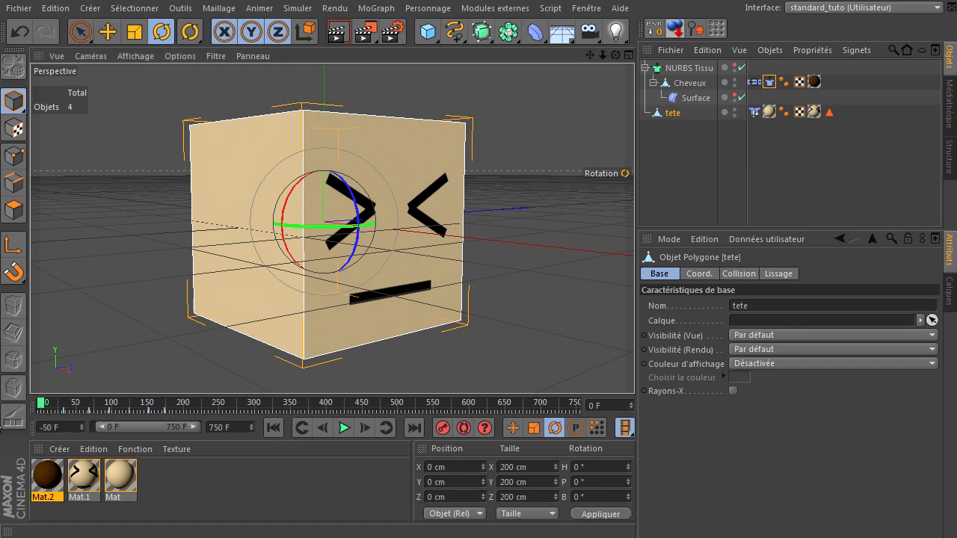
pyautogui.moveTo(102, 430); pyautogui.dragTo(60, 438)
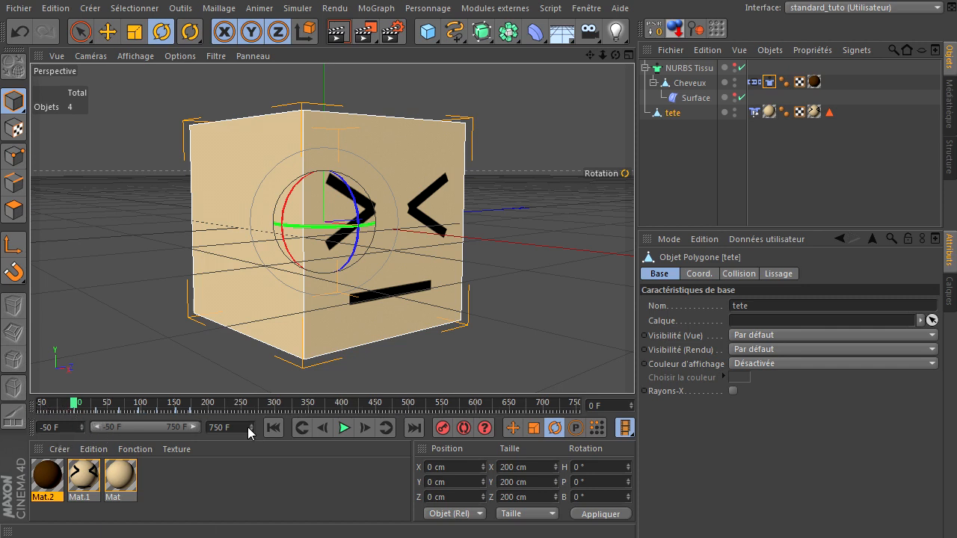
pyautogui.click(273, 427)
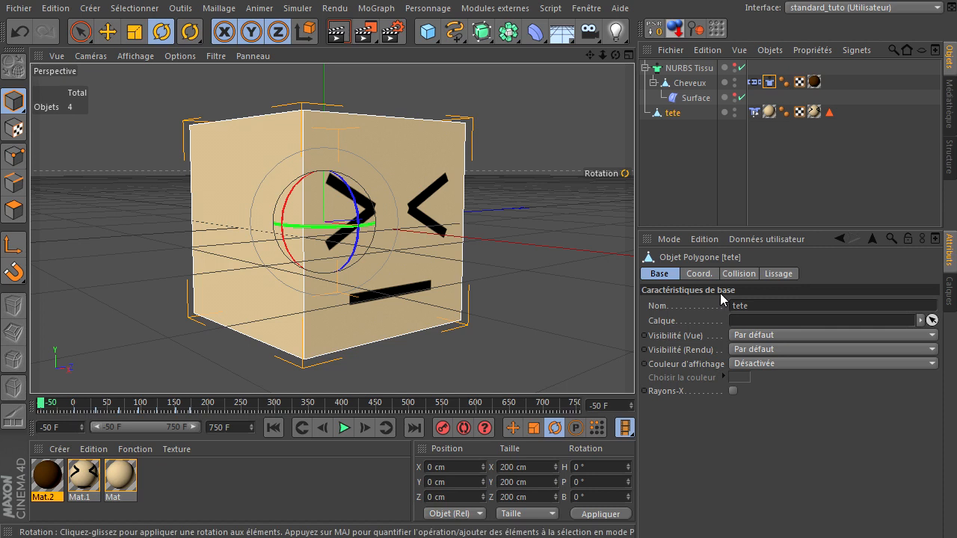
# Show the NURBS Tissu hair again and play the animation from frame -50 to check how the hair moves.
pyautogui.click(740, 67)
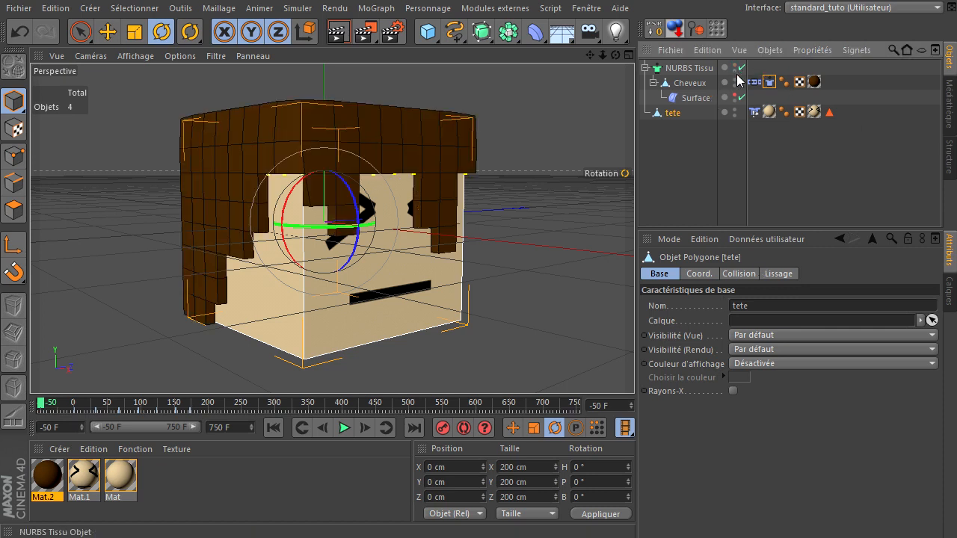
pyautogui.click(344, 427)
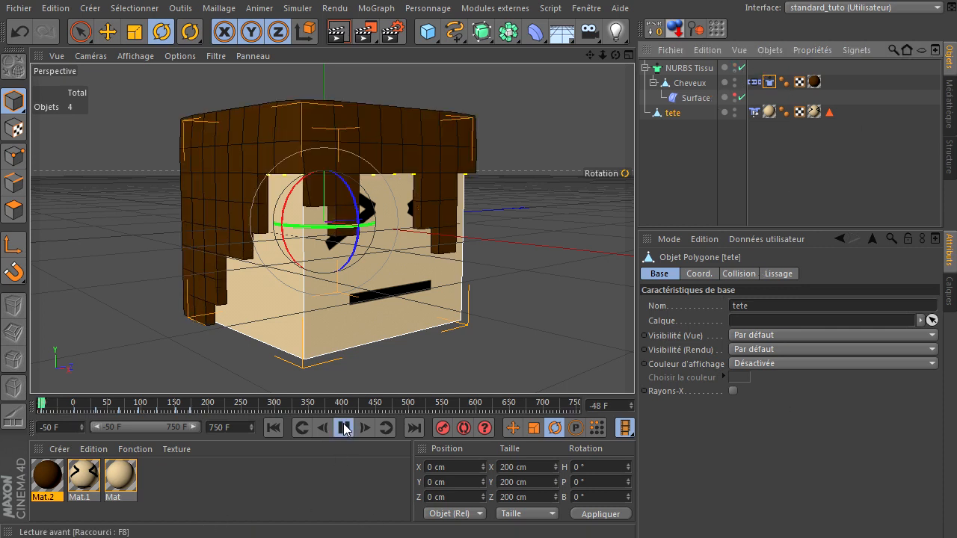
pyautogui.click(526, 287)
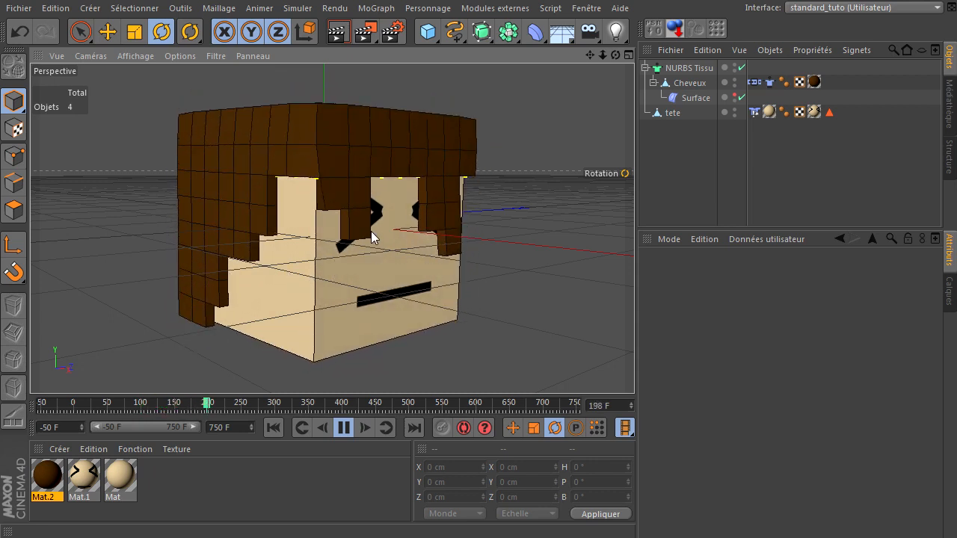
pyautogui.click(341, 427)
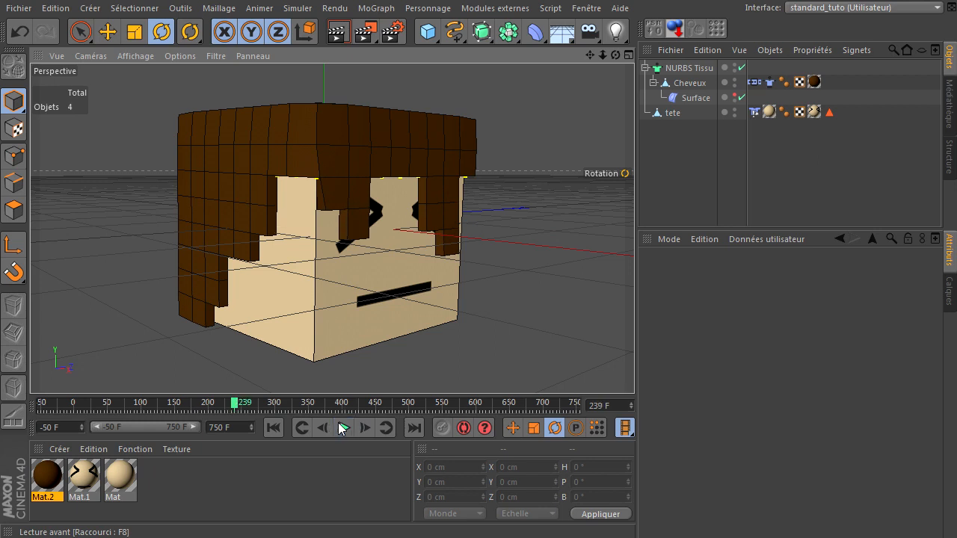
# Set the animation's end frame to 250 and return to the first frame.
pyautogui.click(235, 426)
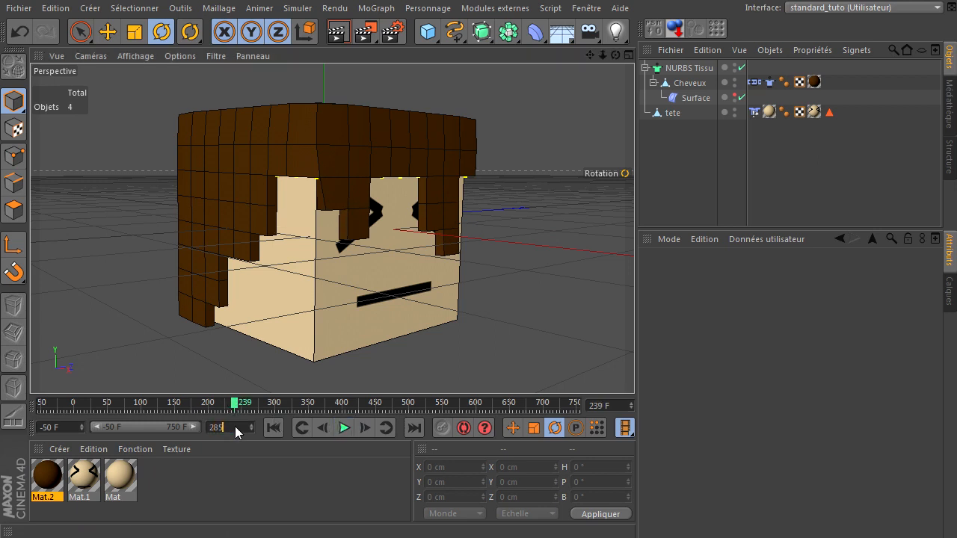
pyautogui.write('250')
pyautogui.press('Return')
pyautogui.click(272, 428)
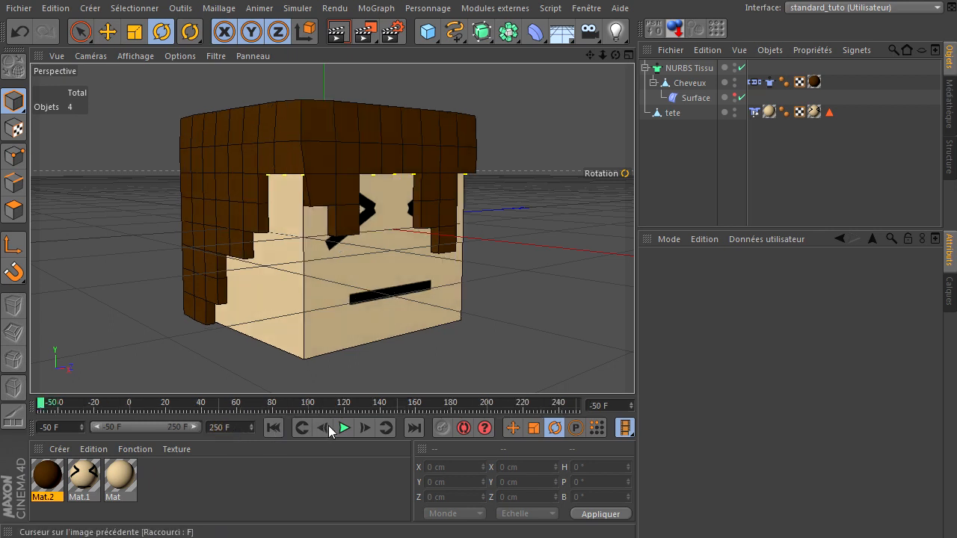
# Play the shortened animation to examine the hair during the head turns, and rewind it.
pyautogui.click(346, 428)
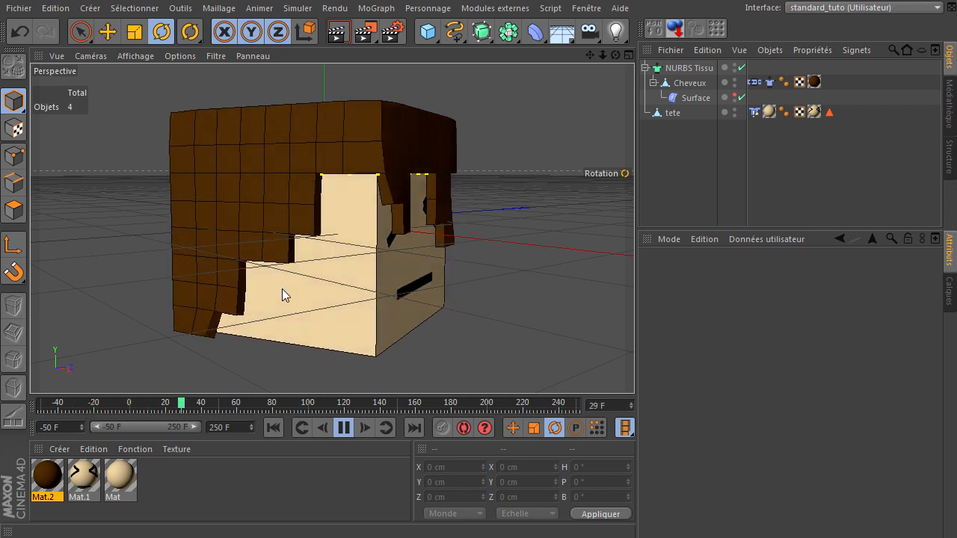
pyautogui.click(345, 427)
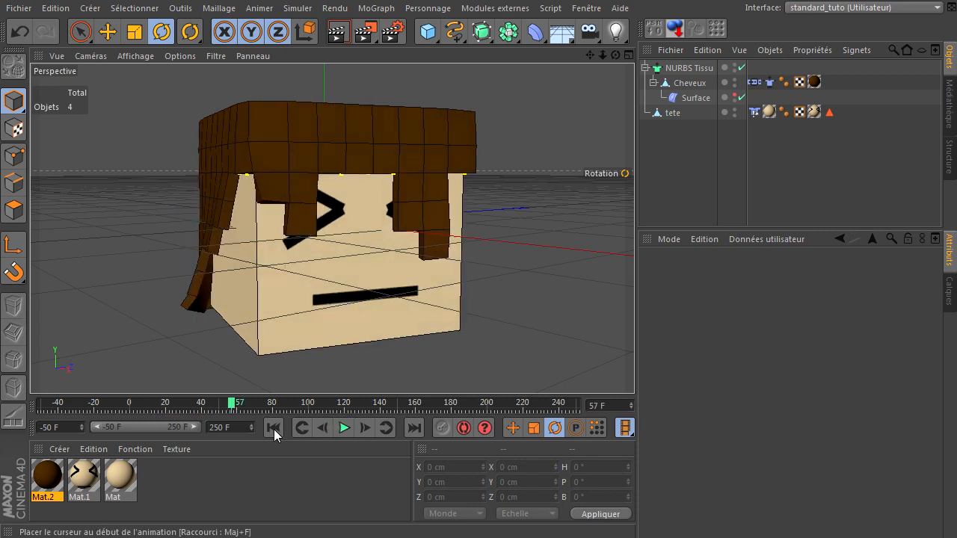
pyautogui.click(273, 428)
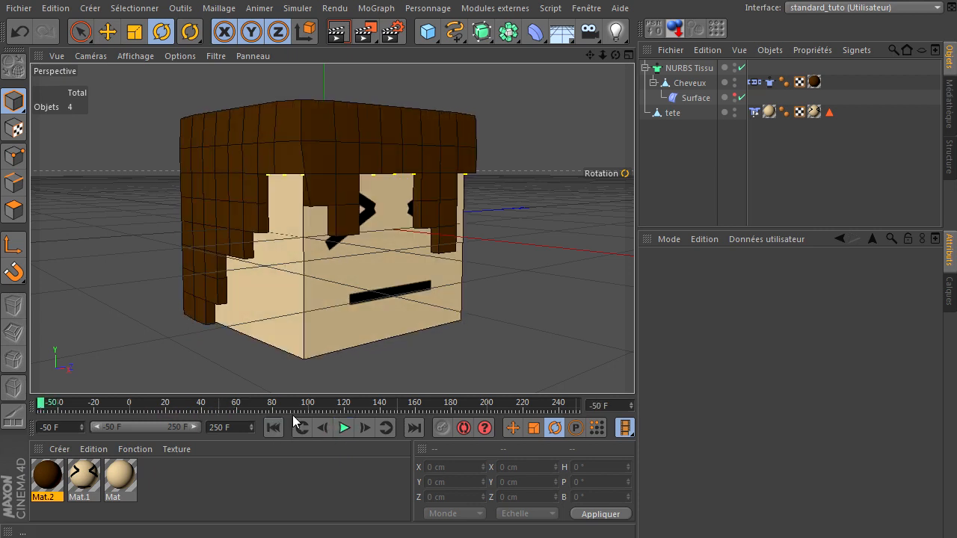
# In the hair's cloth tag properties, set Rebond to 0 % and Itérations to 10.
pyautogui.click(769, 83)
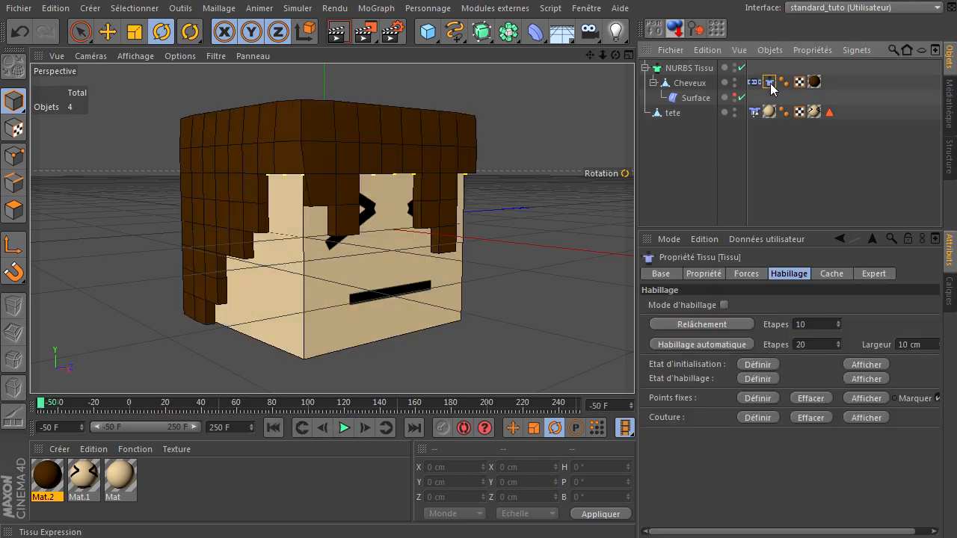
pyautogui.click(745, 273)
pyautogui.click(705, 274)
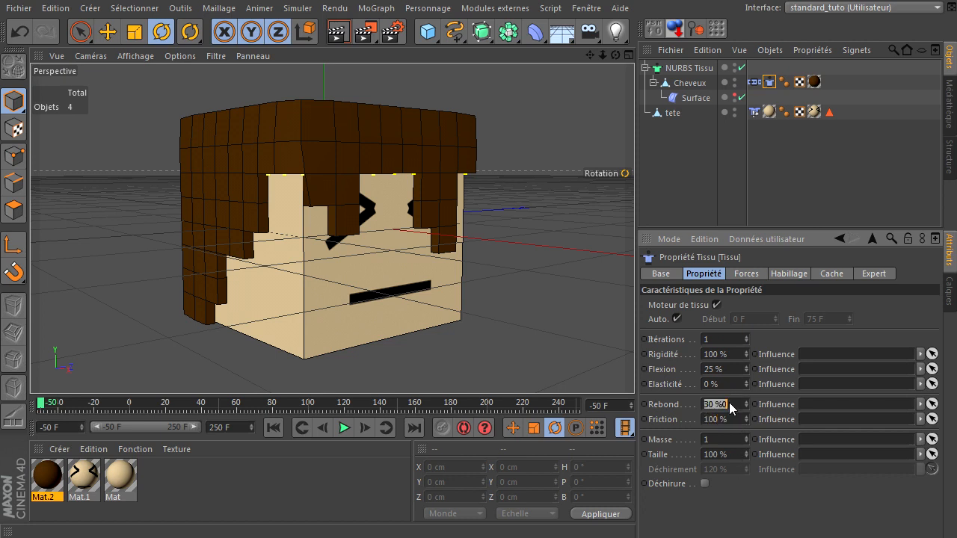
pyautogui.press('Return')
pyautogui.click(726, 338)
pyautogui.write('10')
pyautogui.press('Return')
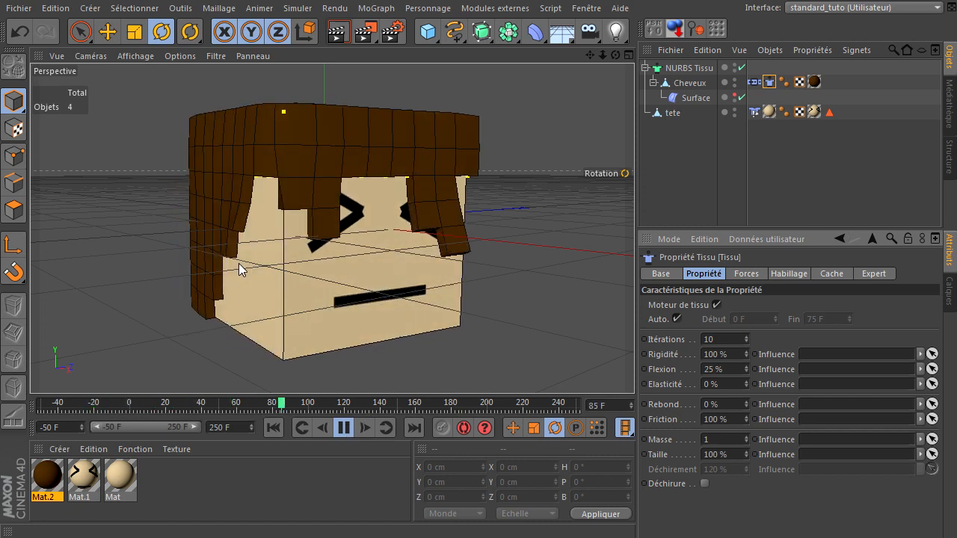
# Set the cloth tag's Itérations to 1 and replay the animation from the start for comparison.
pyautogui.doubleClick(729, 337)
pyautogui.write('1')
pyautogui.click(274, 427)
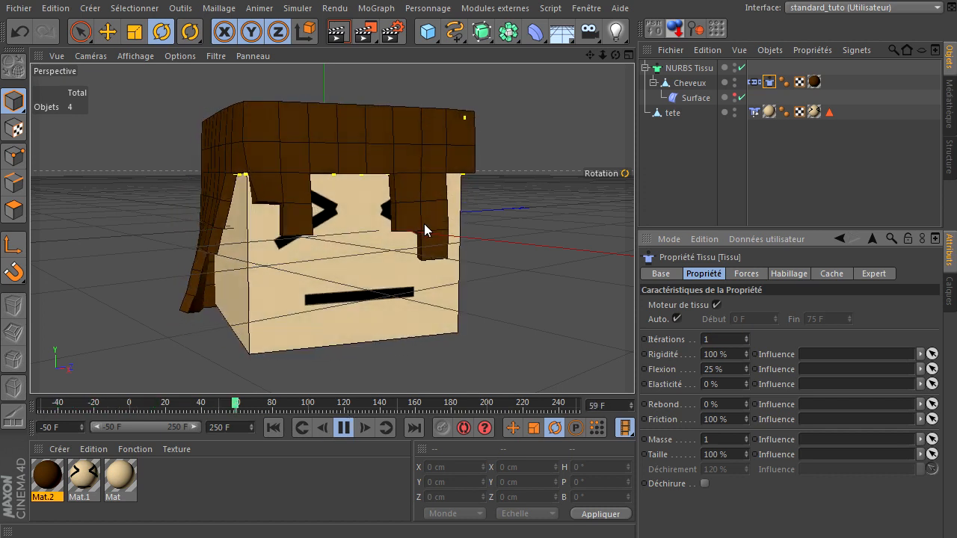
# Restore the cloth tag's Itérations to 10 and replay the animation up to frame 71.
pyautogui.click(722, 340)
pyautogui.write('0')
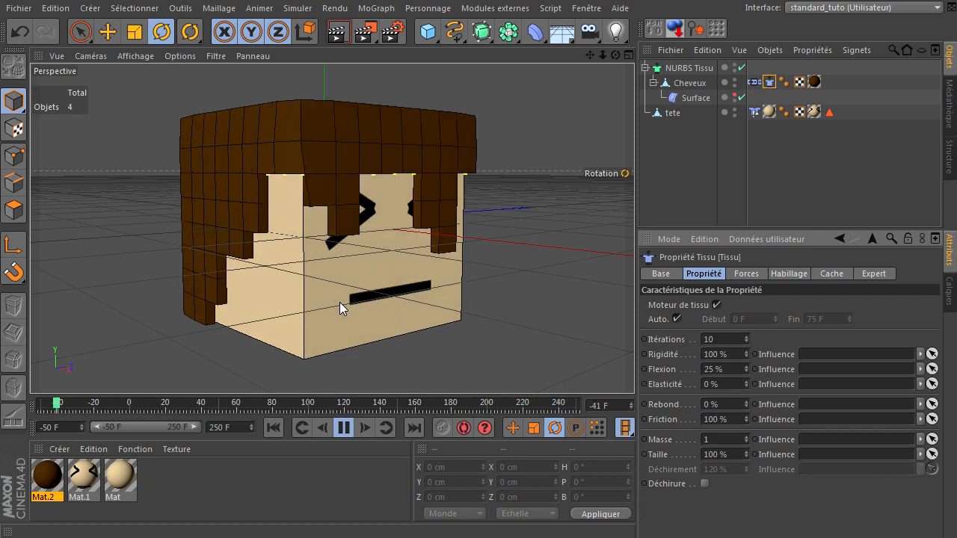
pyautogui.click(341, 430)
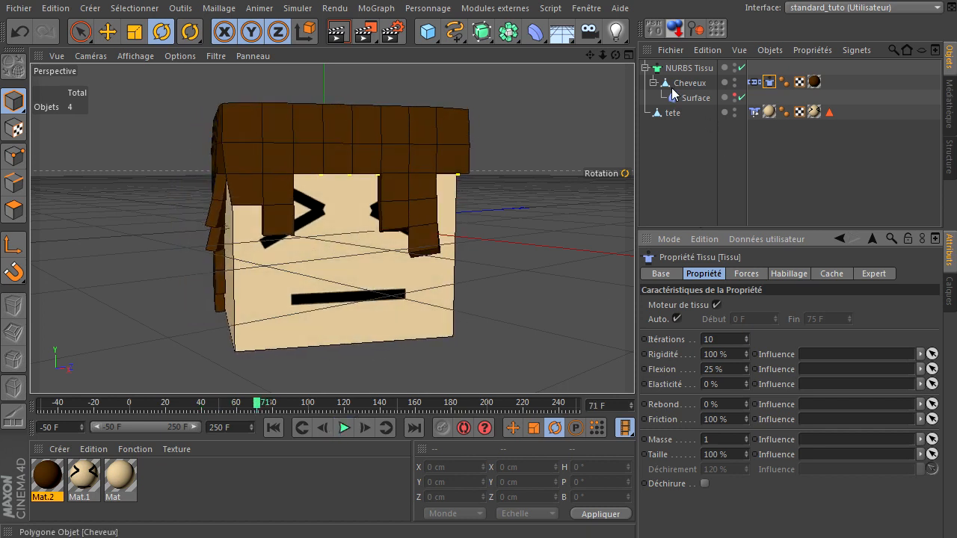
# Switch to the Pinceau de sélection tool, clear the object selection, and play the animation on to frame 88.
pyautogui.click(671, 113)
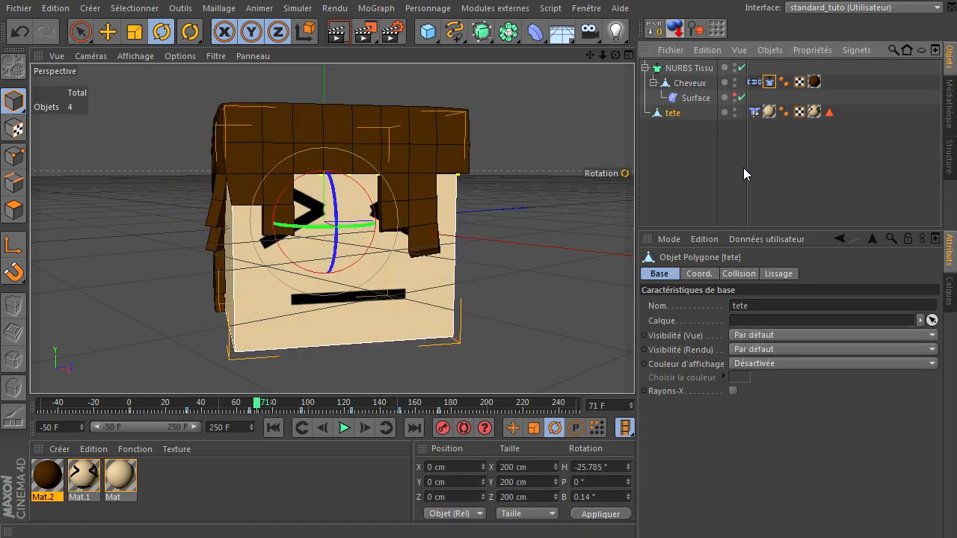
pyautogui.click(79, 32)
pyautogui.click(687, 171)
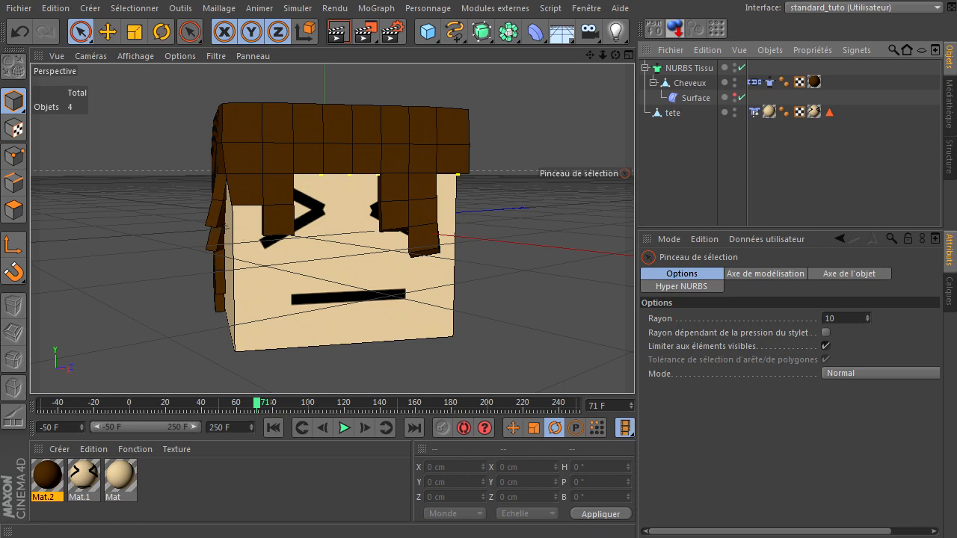
pyautogui.click(345, 429)
pyautogui.click(346, 428)
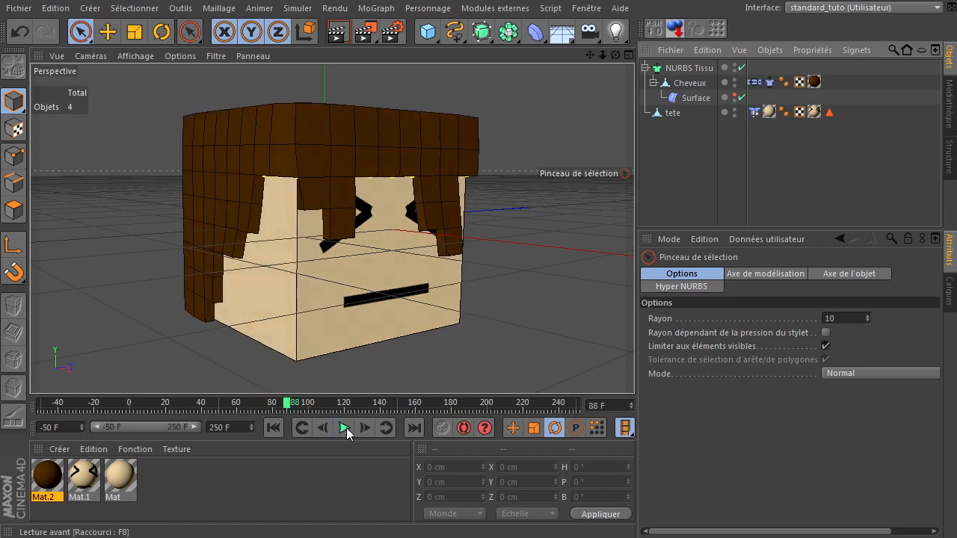
# Try hair thicknesses of 5 cm and 20 cm in the NURBS Tissu object's Epaisseur setting.
pyautogui.click(677, 114)
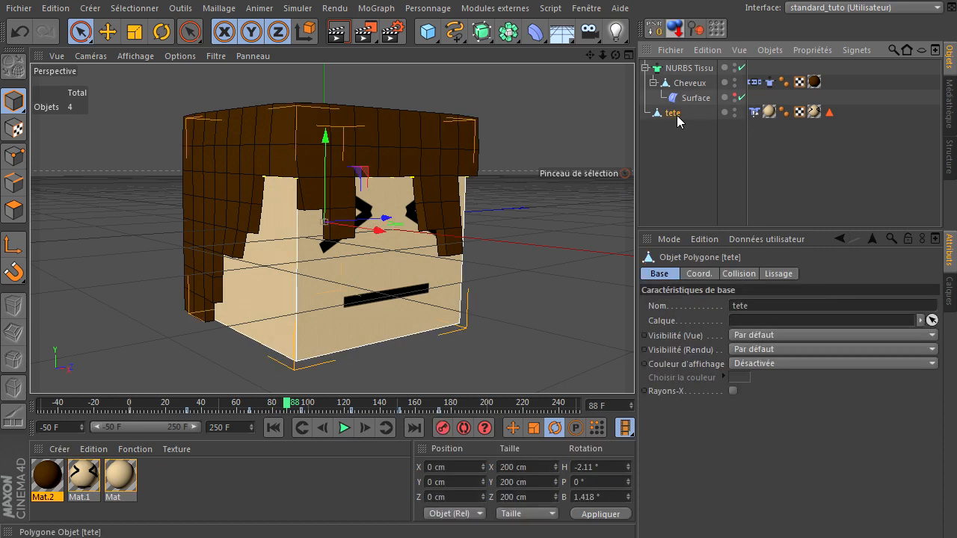
pyautogui.click(683, 71)
pyautogui.click(727, 304)
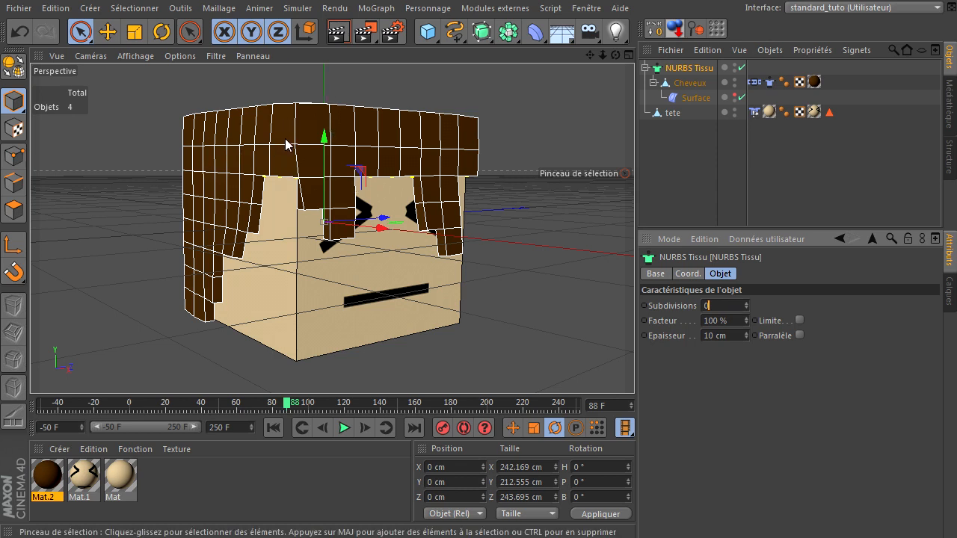
pyautogui.click(726, 333)
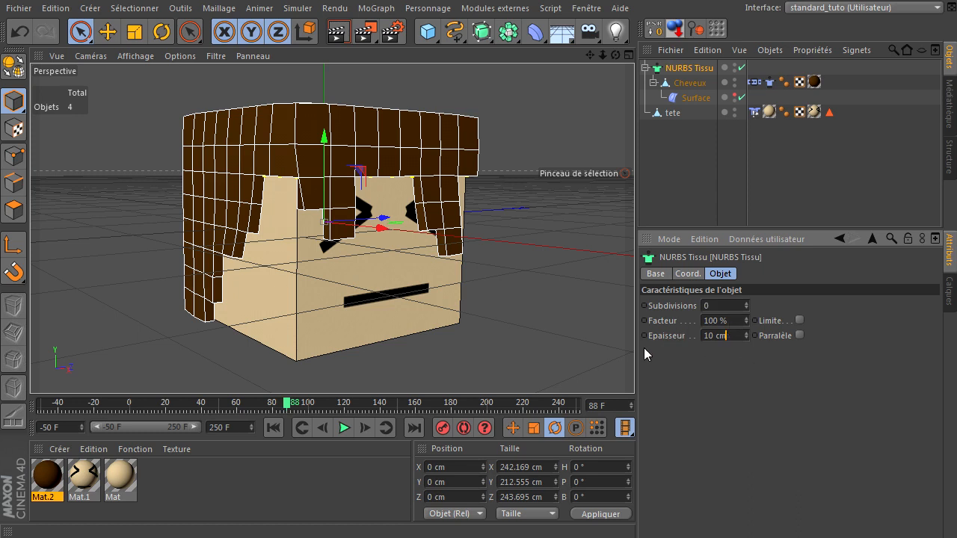
pyautogui.moveTo(741, 336); pyautogui.dragTo(609, 328)
pyautogui.write('5')
pyautogui.press('Return')
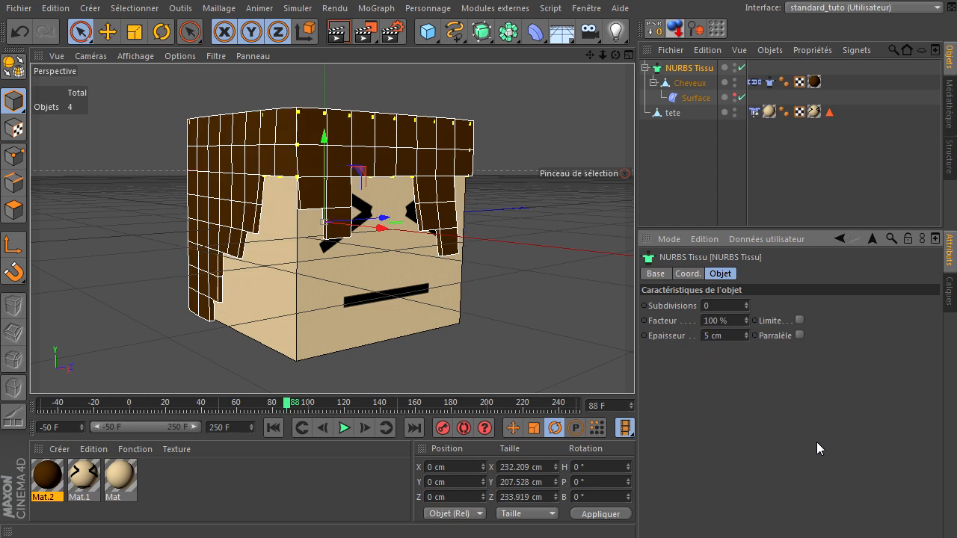
pyautogui.press('Return')
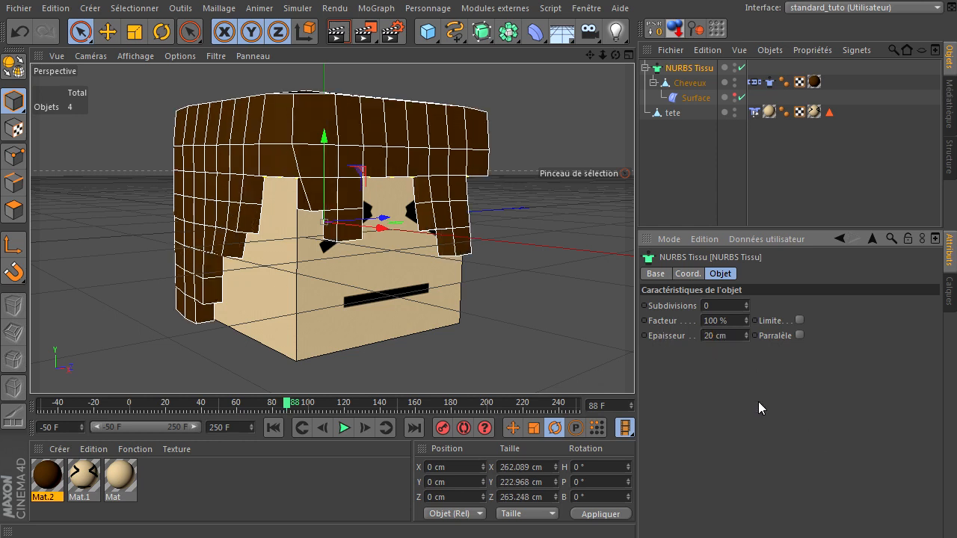
# Set the NURBS Tissu Epaisseur back to 10 cm and select the Cheveux object.
pyautogui.press('BackSpace')
pyautogui.press('BackSpace')
pyautogui.press('BackSpace')
pyautogui.press('BackSpace')
pyautogui.press('BackSpace')
pyautogui.write('10')
pyautogui.press('Return')
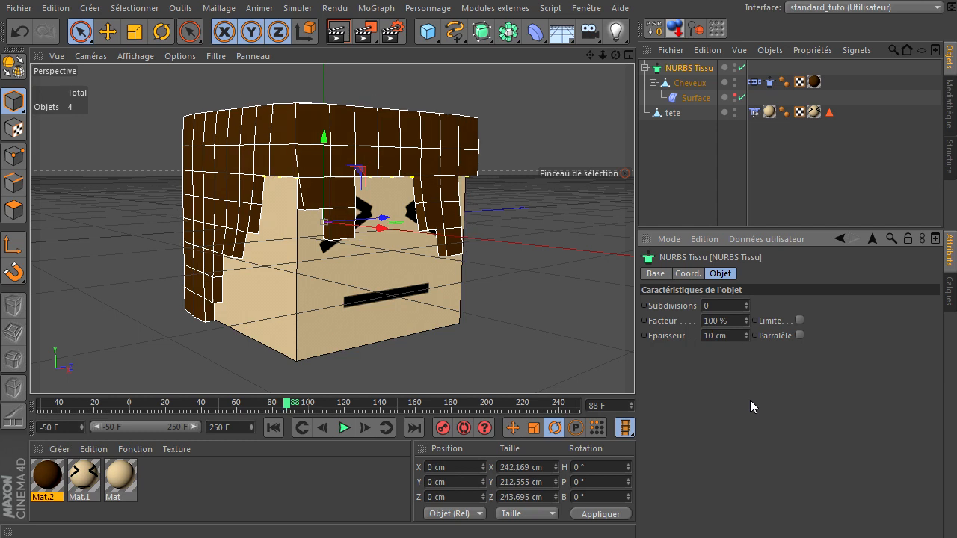
pyautogui.click(673, 87)
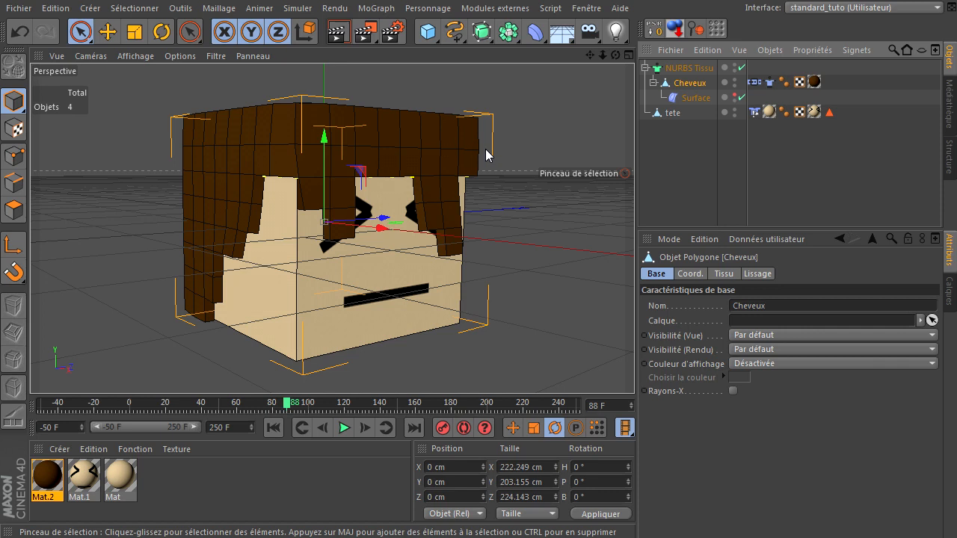
# Review the Tissu tag settings of Cheveux and the Rebond and Friction values of the Collision tag on tete.
pyautogui.click(770, 84)
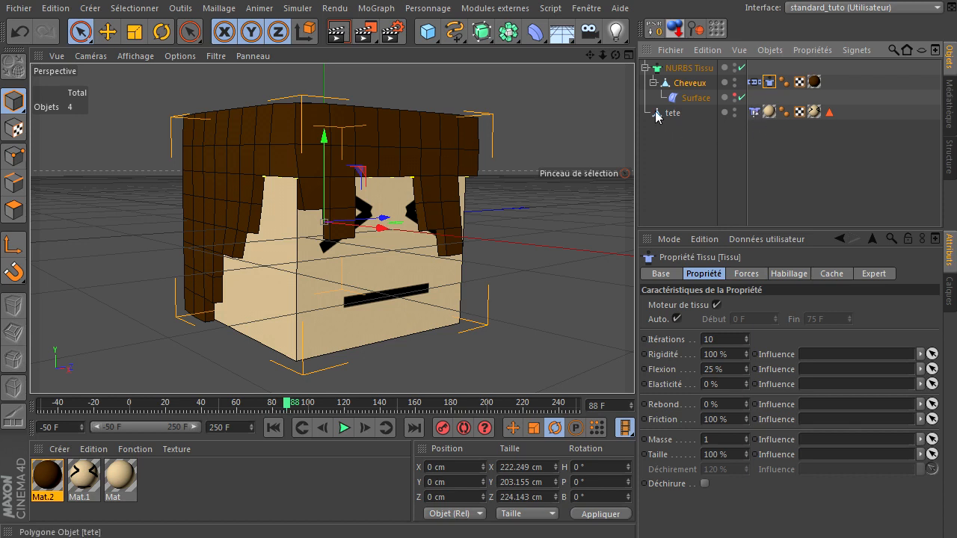
pyautogui.click(754, 112)
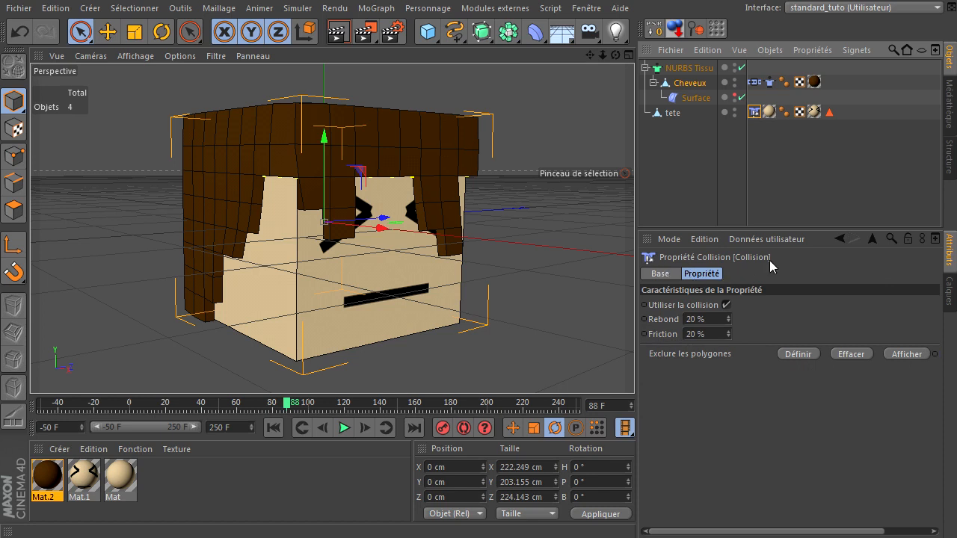
pyautogui.click(700, 322)
pyautogui.click(701, 338)
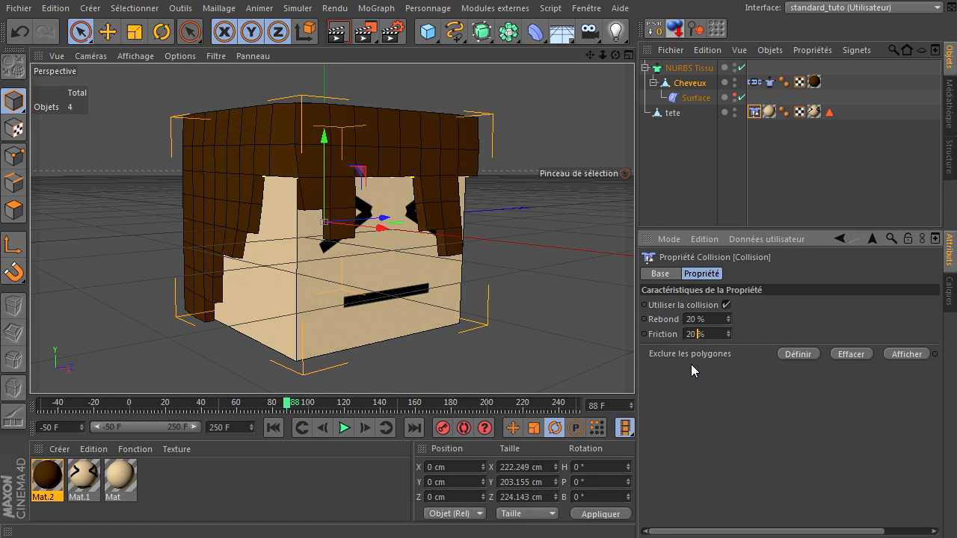
pyautogui.click(770, 84)
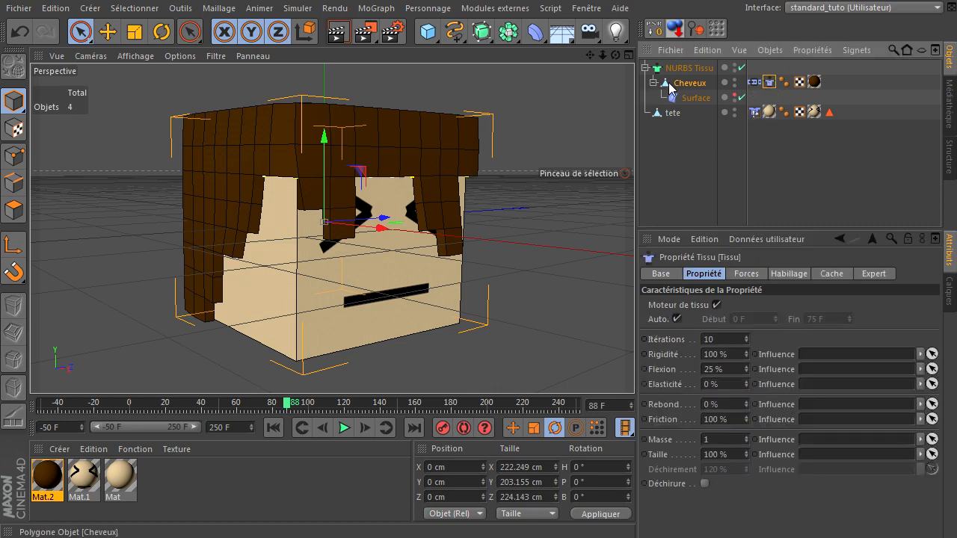
pyautogui.click(755, 112)
pyautogui.click(768, 82)
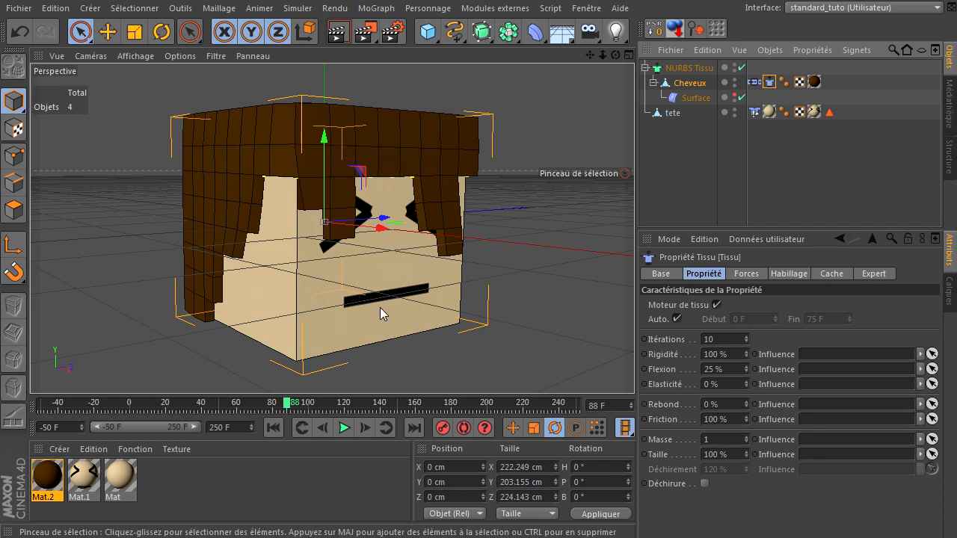
# Inspect the Ceinture tag on Cheveux and the selected hair points it fixes to the tete object.
pyautogui.click(753, 83)
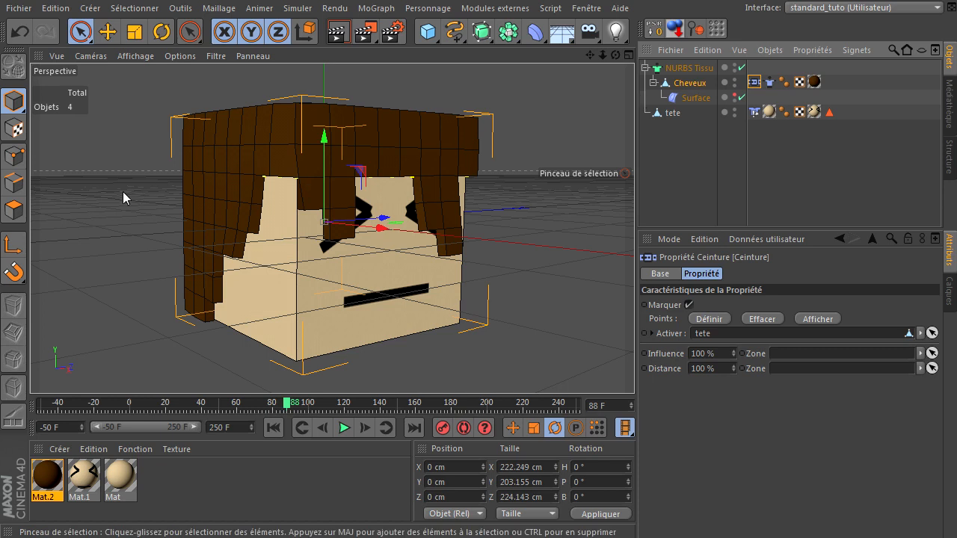
pyautogui.click(13, 155)
pyautogui.click(689, 84)
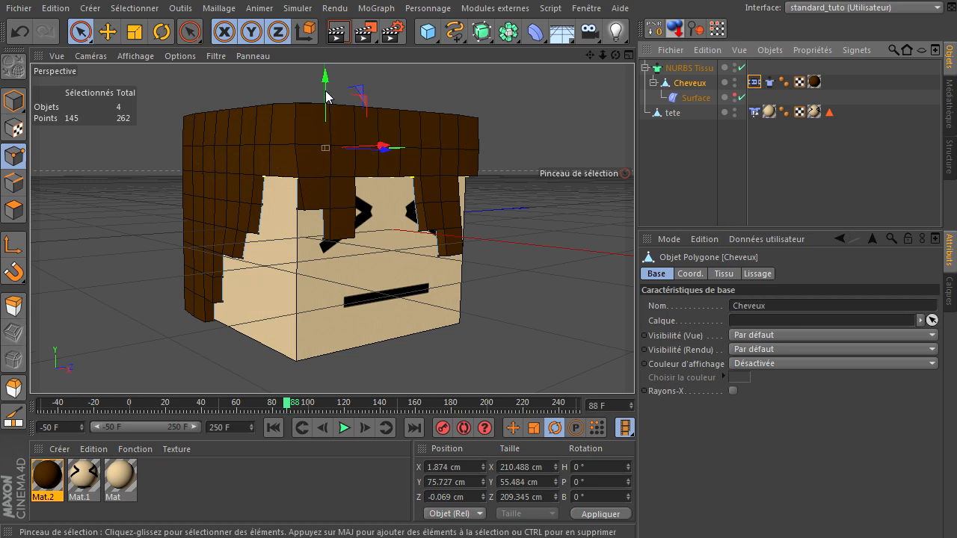
pyautogui.click(753, 84)
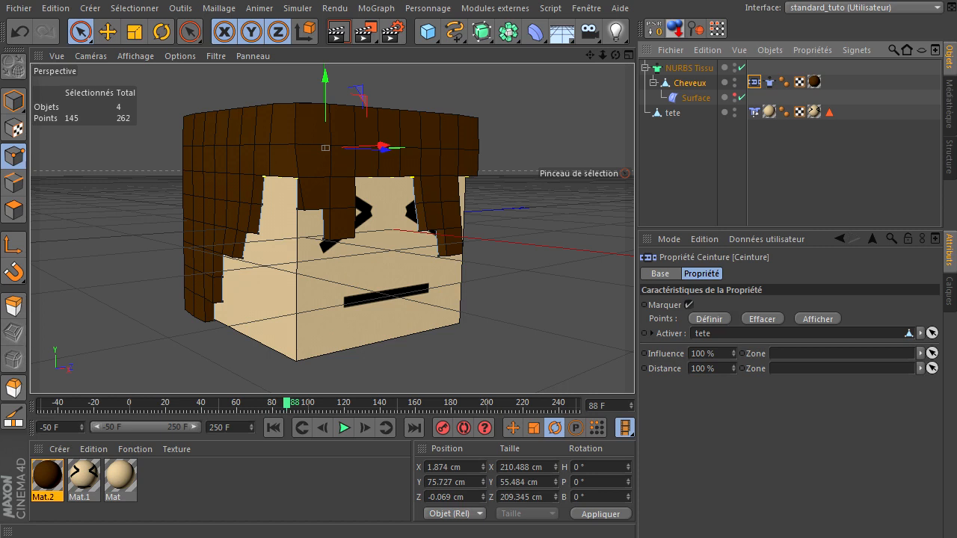
# Examine the Surface deformer's object properties and its Atténuation settings.
pyautogui.click(693, 97)
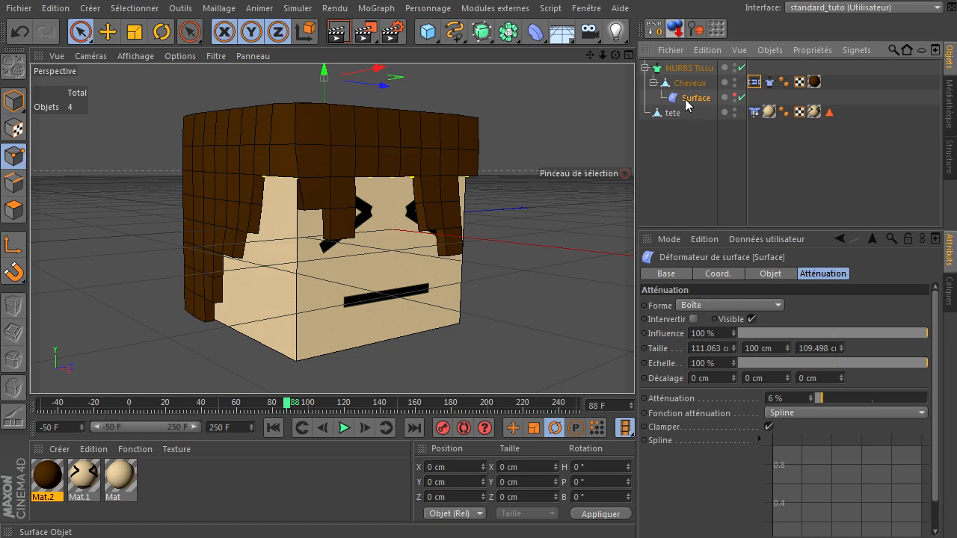
pyautogui.click(771, 274)
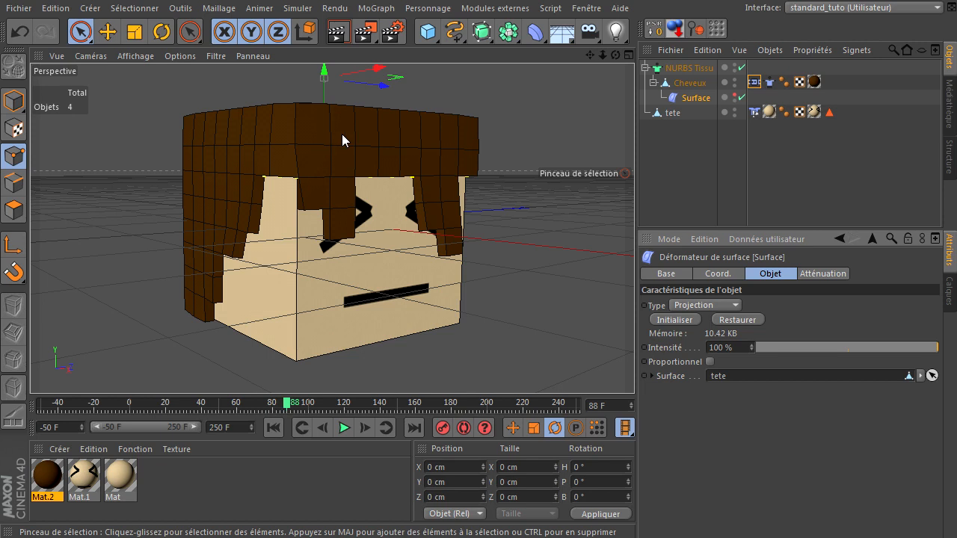
pyautogui.click(820, 274)
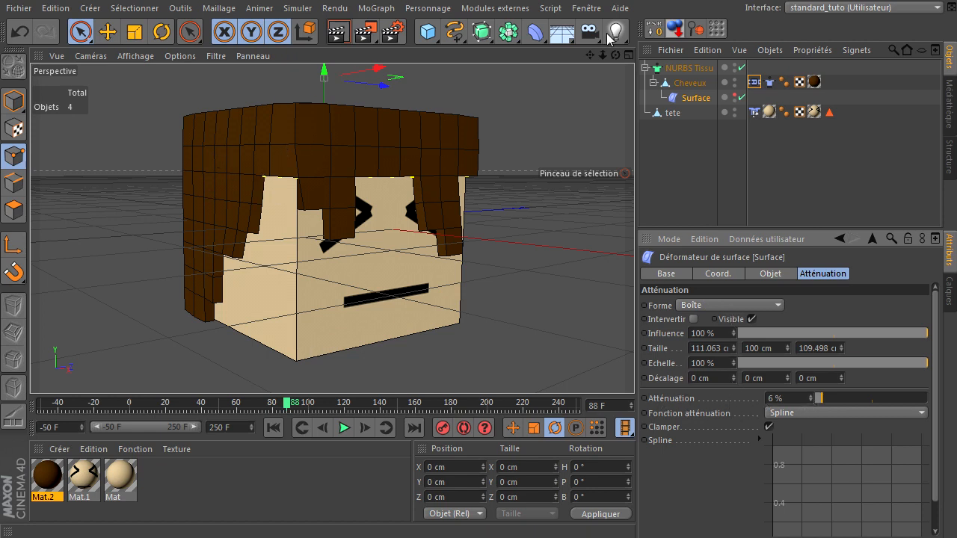
# Display the Surface deformer's falloff box, examine its Forme options, and hide the box again.
pyautogui.click(740, 97)
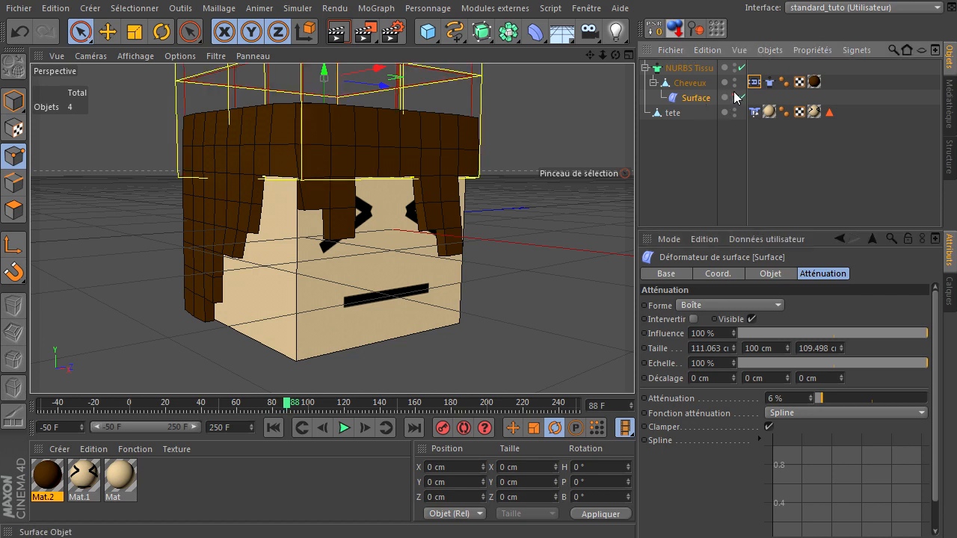
pyautogui.scroll(-2, 554, 123)
pyautogui.keyDown('alt'); pyautogui.moveTo(288, 113); pyautogui.dragTo(269, 218, button='middle'); pyautogui.keyUp('alt')
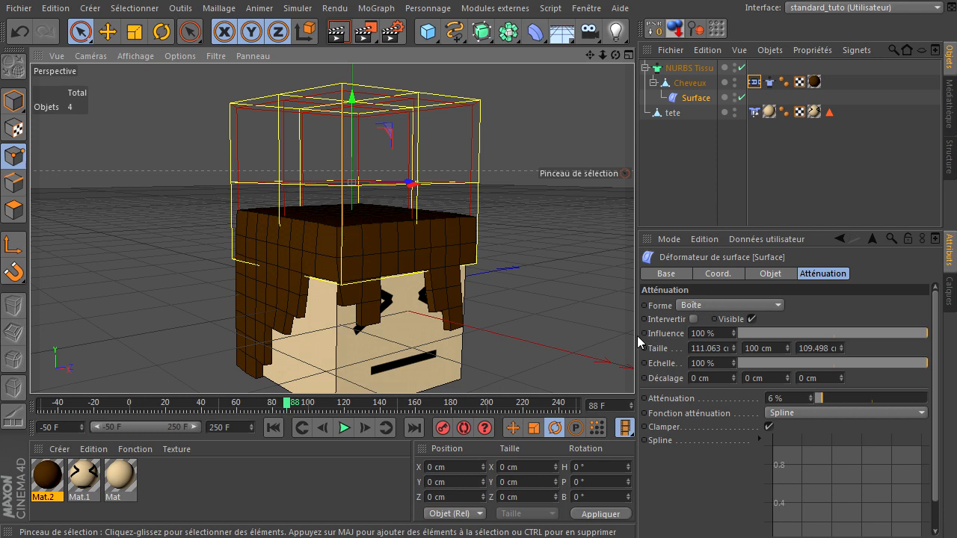
pyautogui.click(689, 304)
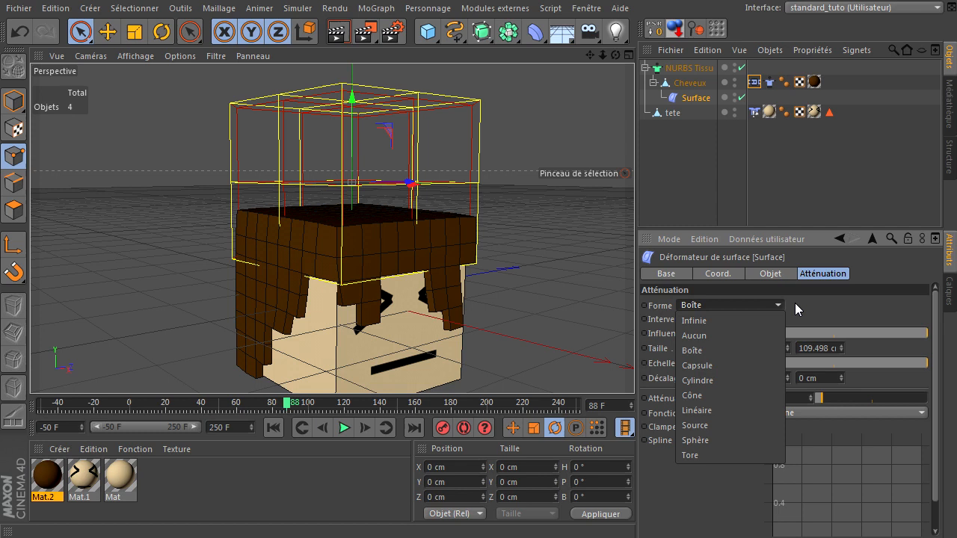
pyautogui.click(864, 293)
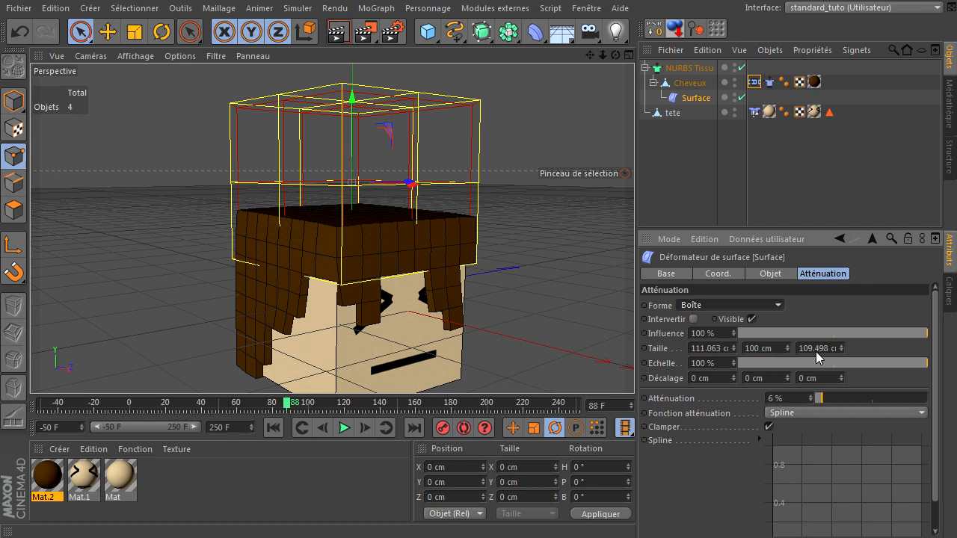
pyautogui.click(785, 272)
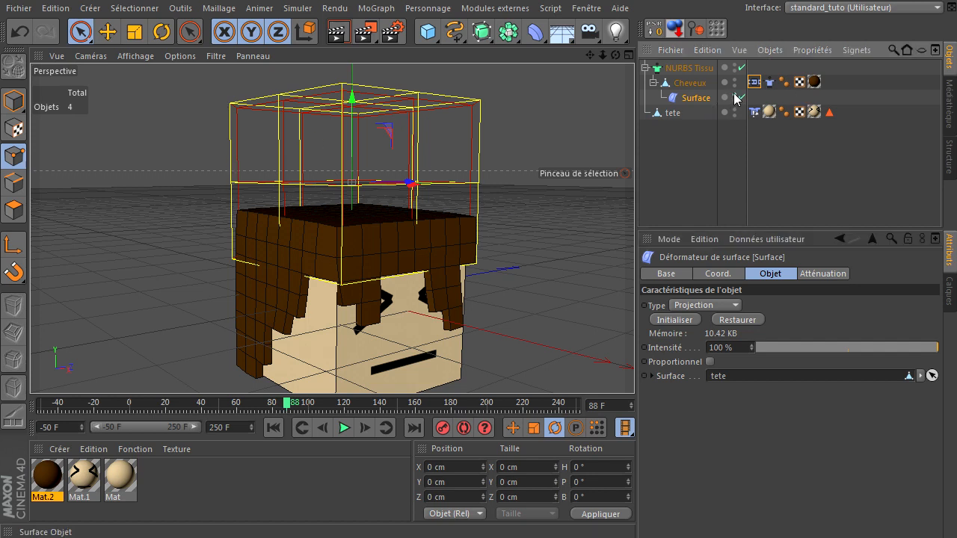
# Deselect all objects, hide the NURBS Tissu hair in the viewport to view the bare head, and show it again.
pyautogui.click(673, 174)
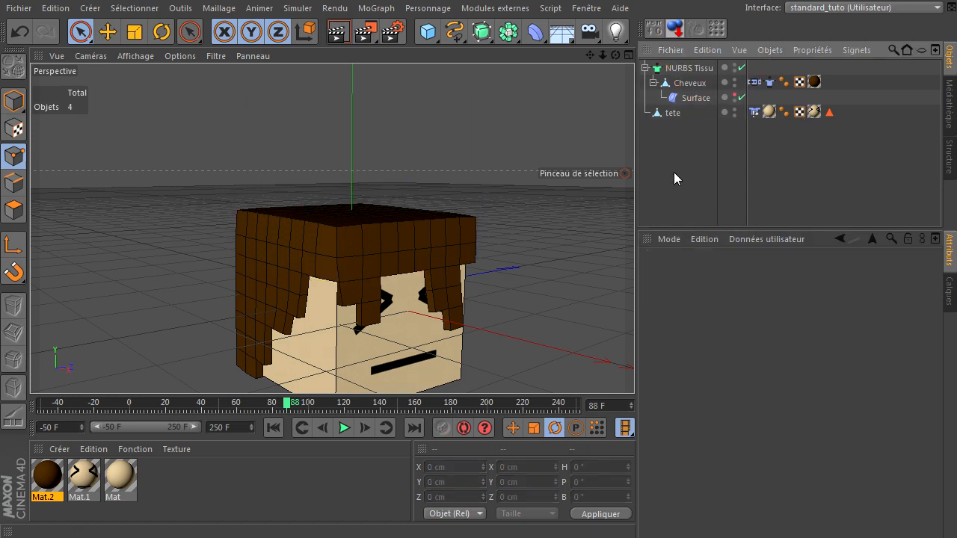
pyautogui.click(734, 66)
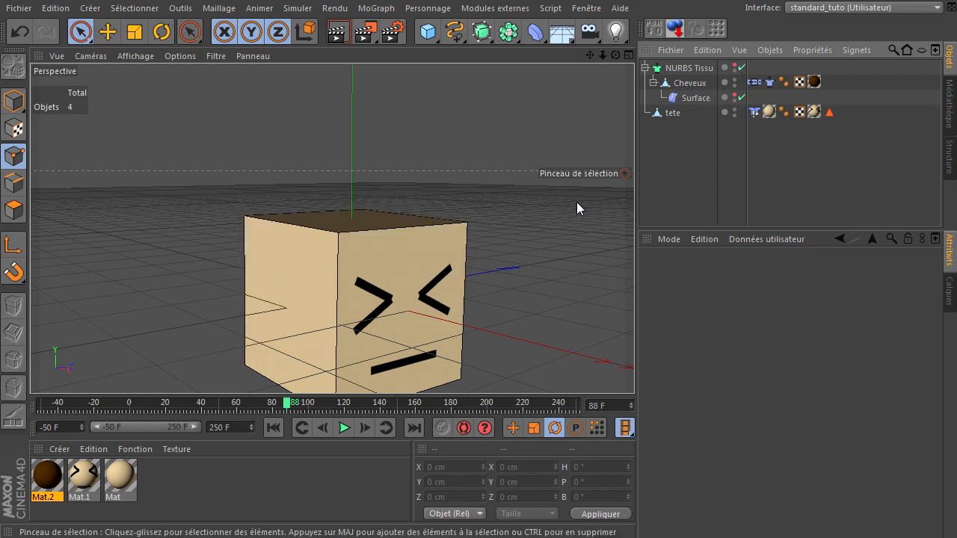
pyautogui.click(734, 66)
# Try rotating the tete object in model mode to a heading of about -59°, and undo the rotation.
pyautogui.click(672, 113)
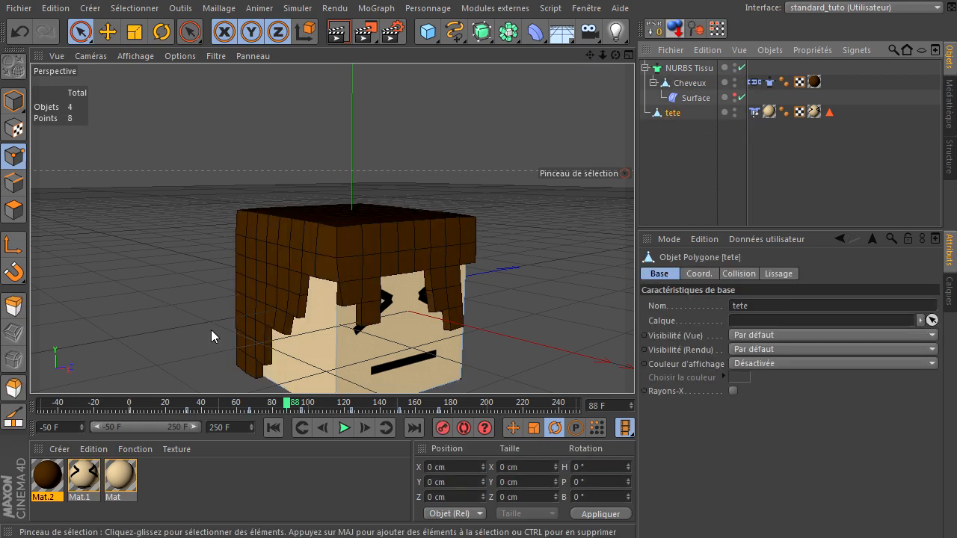
pyautogui.click(166, 34)
pyautogui.click(14, 100)
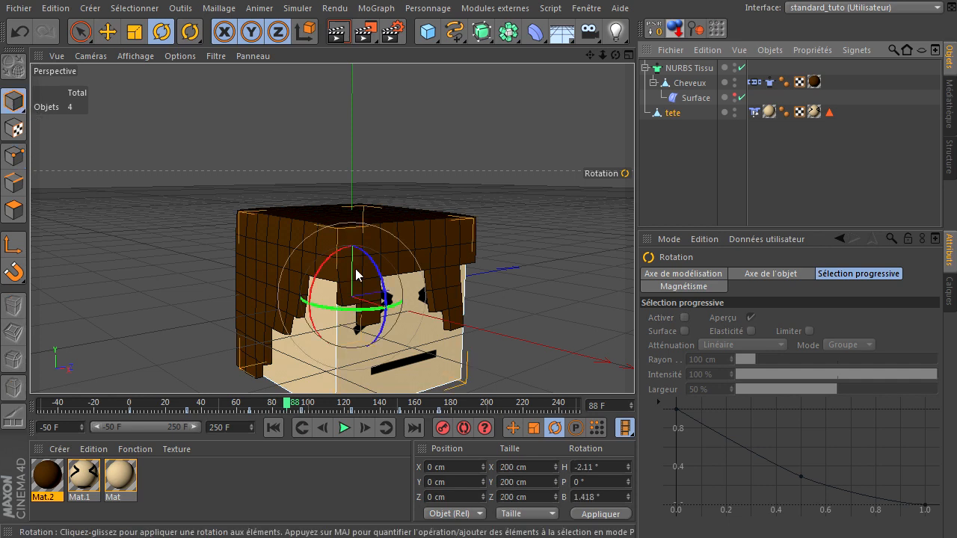
pyautogui.moveTo(356, 316)
pyautogui.mouseDown()
pyautogui.moveTo(433, 318)
pyautogui.moveTo(325, 322)
pyautogui.moveTo(352, 310)
pyautogui.moveTo(388, 313)
pyautogui.moveTo(357, 316)
pyautogui.mouseUp()
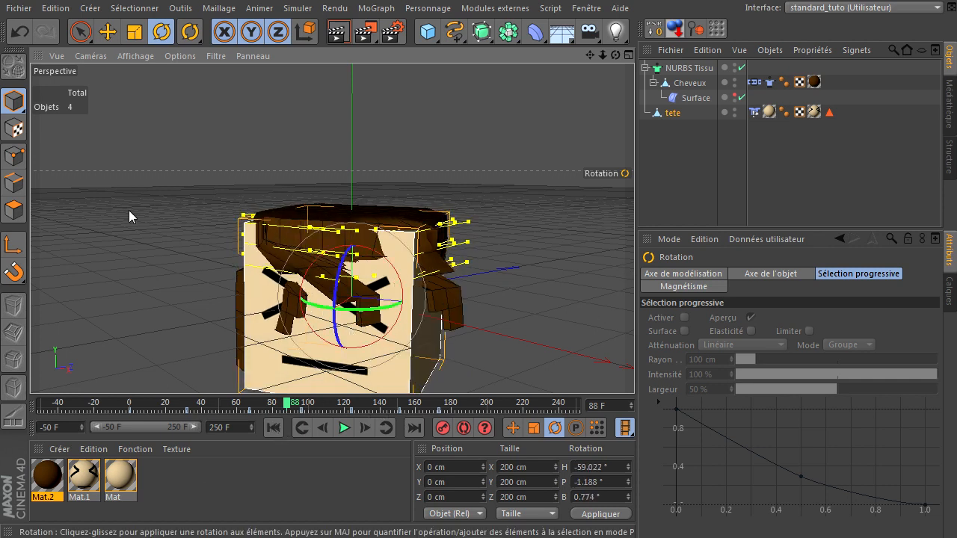
pyautogui.click(13, 33)
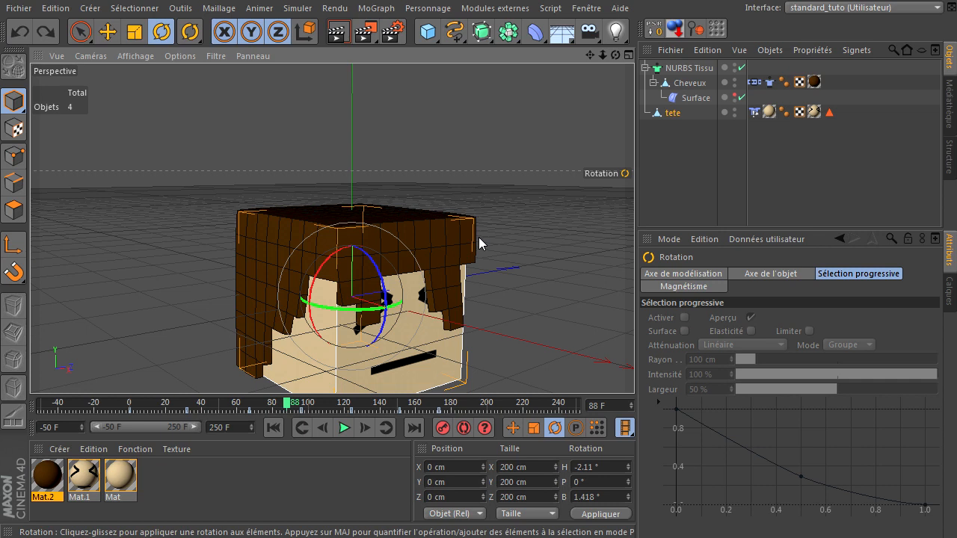
# Hide the NURBS Tissu hair in the viewport only, render the view to check the hair, and clear the selection.
pyautogui.click(734, 65)
pyautogui.click(734, 65)
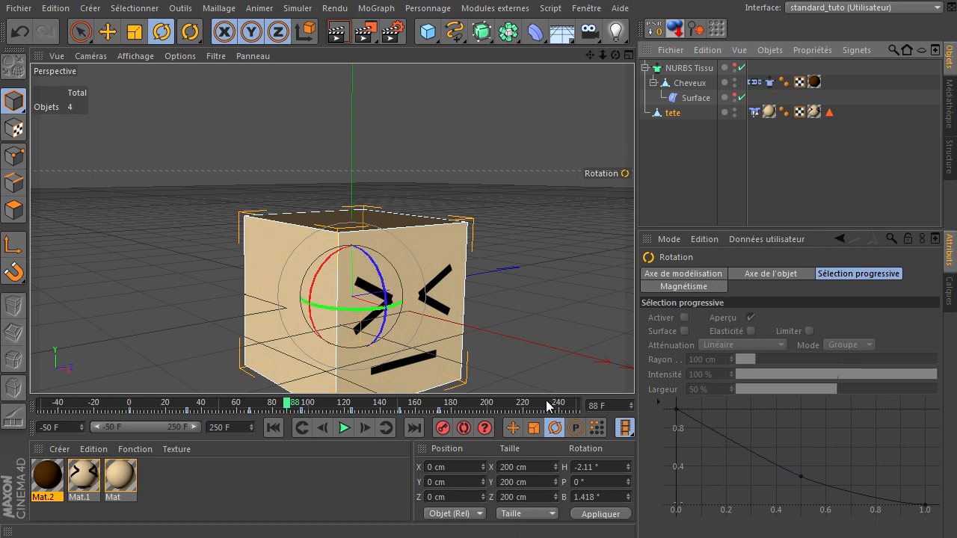
pyautogui.click(344, 38)
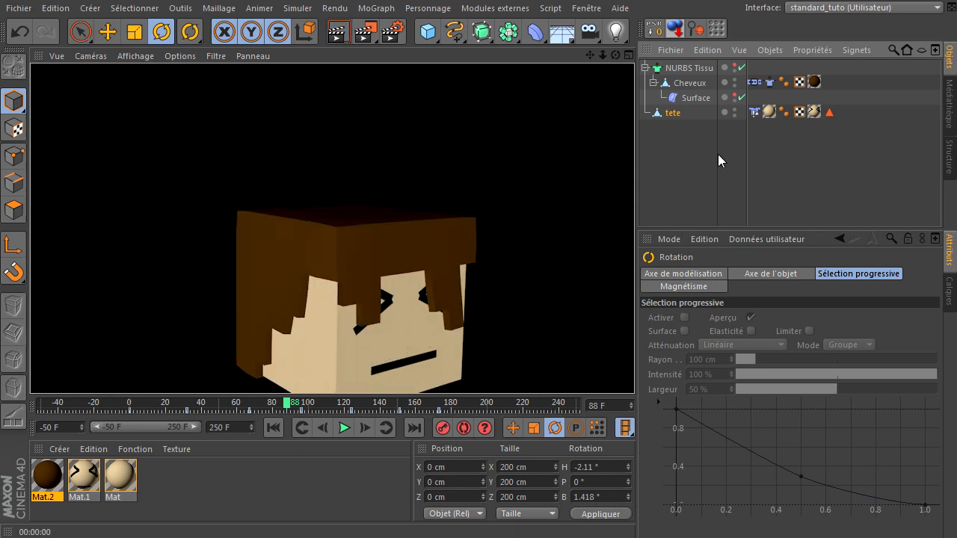
pyautogui.click(692, 185)
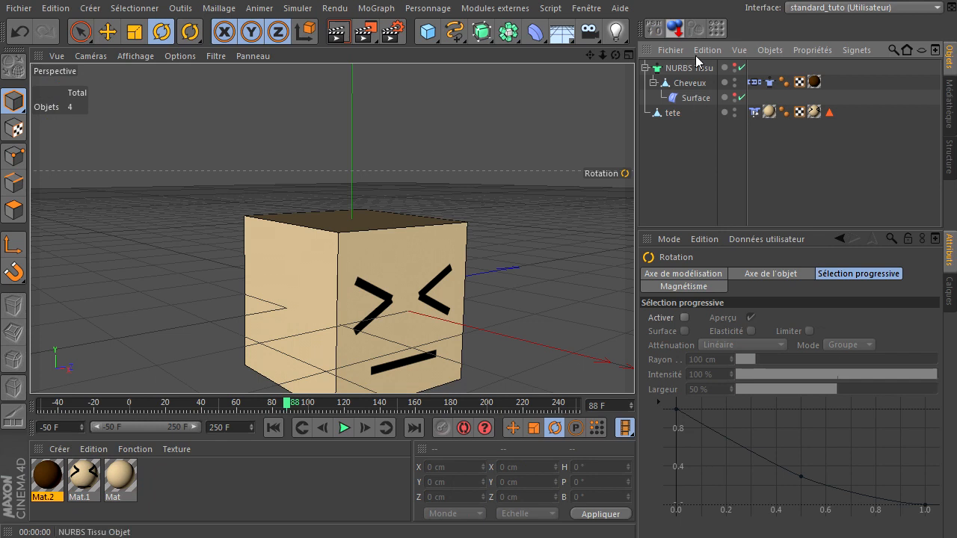
# Recheck the Tissu tag, the Collision tag and the Surface deformer's properties, and deselect everything.
pyautogui.click(769, 82)
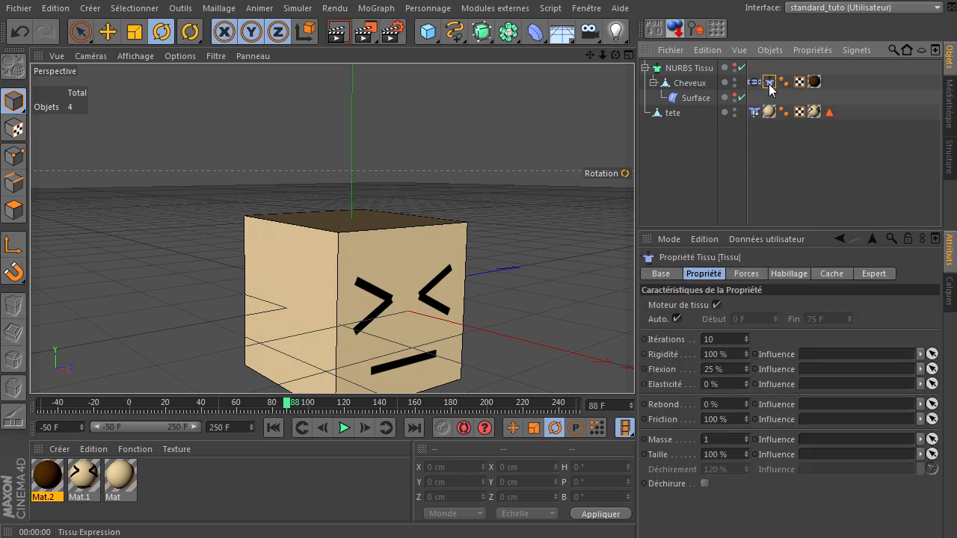
pyautogui.click(753, 112)
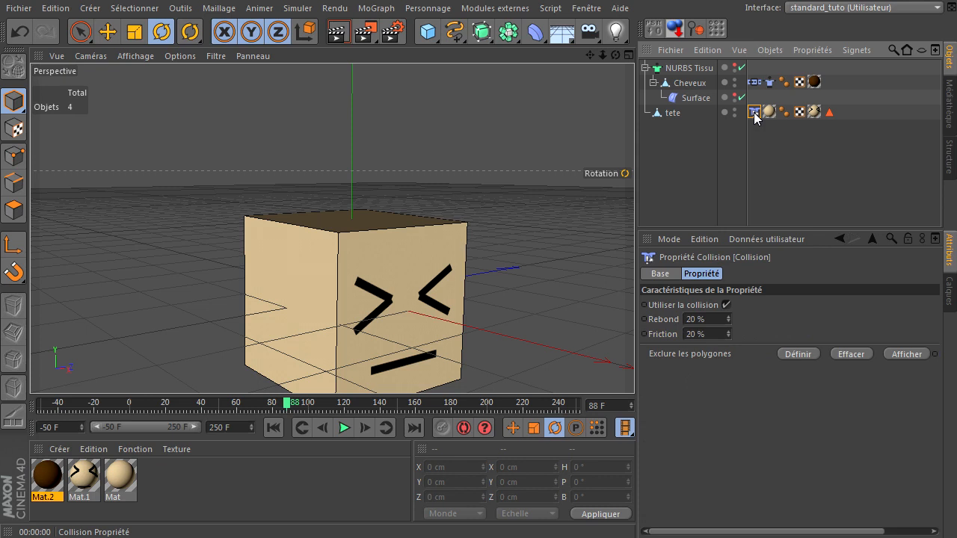
pyautogui.click(694, 98)
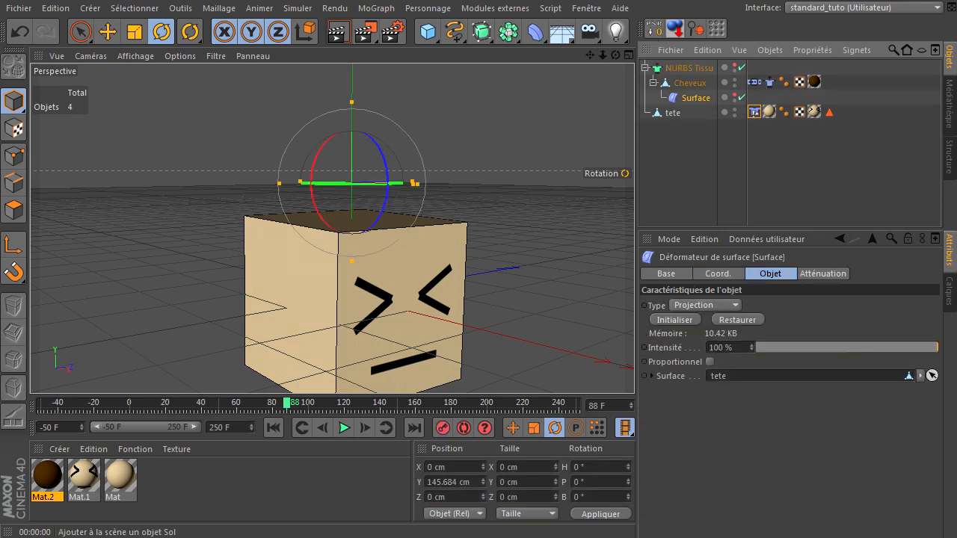
pyautogui.click(689, 151)
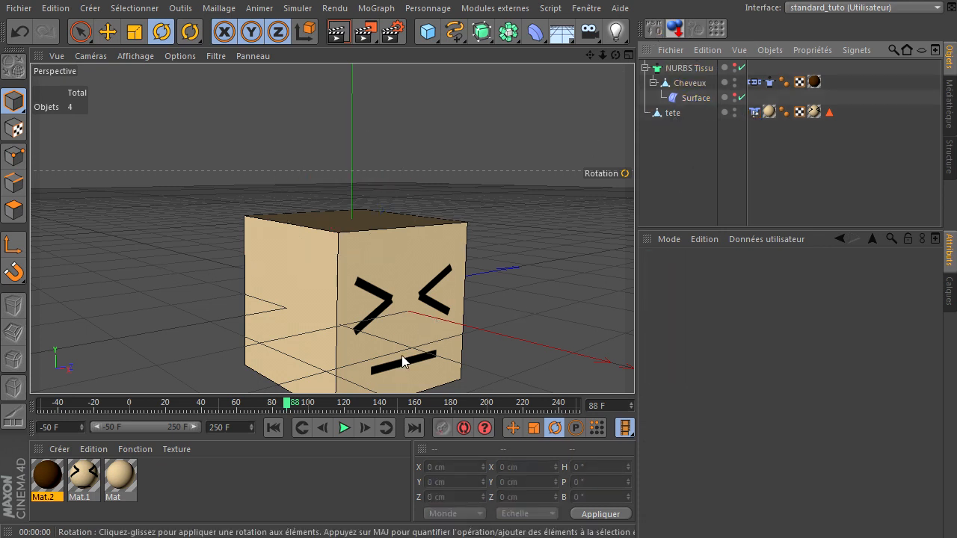
# Make the NURBS Tissu hair visible in the viewport and reframe the whole head.
pyautogui.click(733, 64)
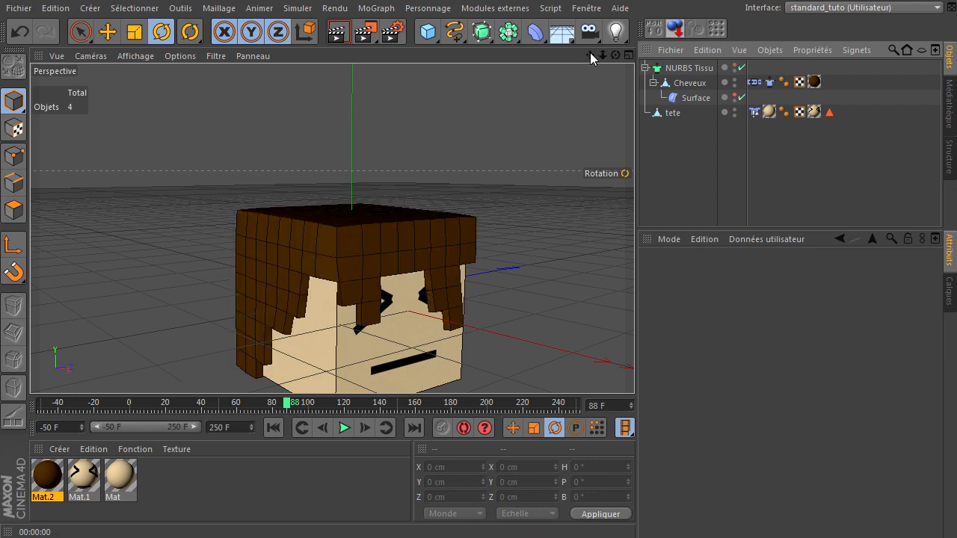
pyautogui.moveTo(589, 54); pyautogui.dragTo(634, 366)
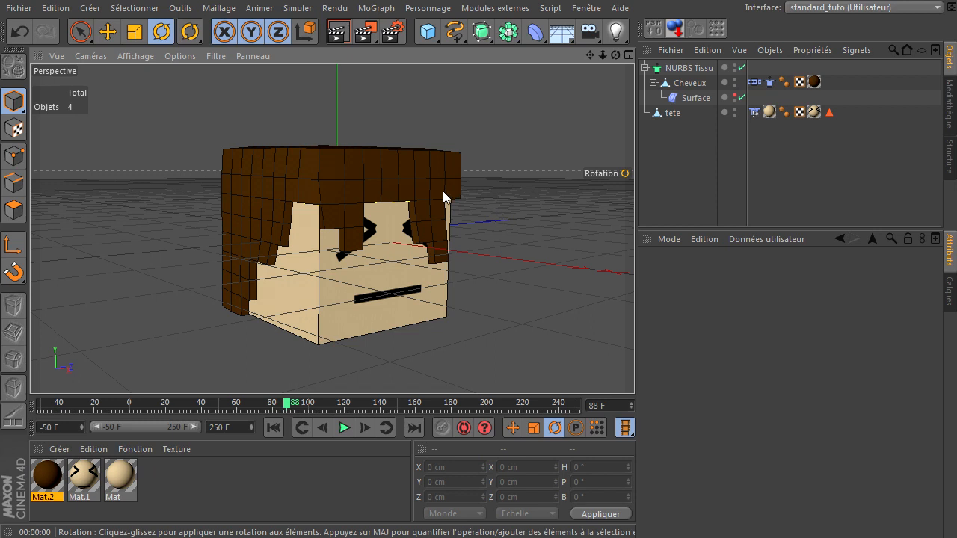